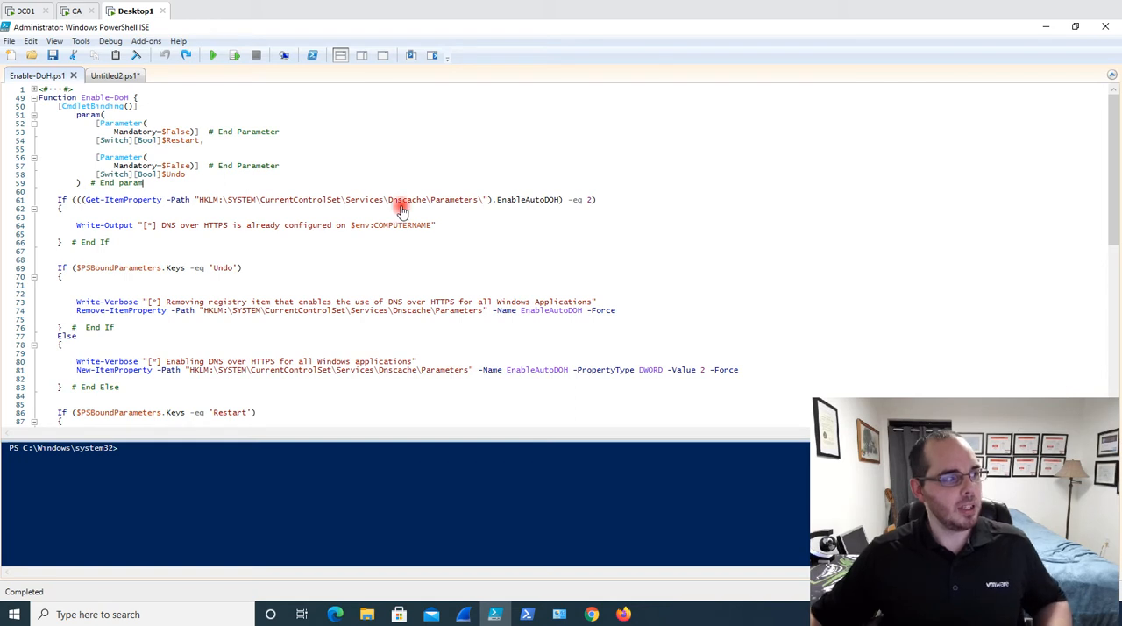
Examine the Enable-DoH function's Restart and Undo switch parameters and its registry check for EnableAutoDOH under Dnscache\Parameters
{"action": "left_click_drag", "start_coordinate": [80, 98], "coordinate": [141, 97]}
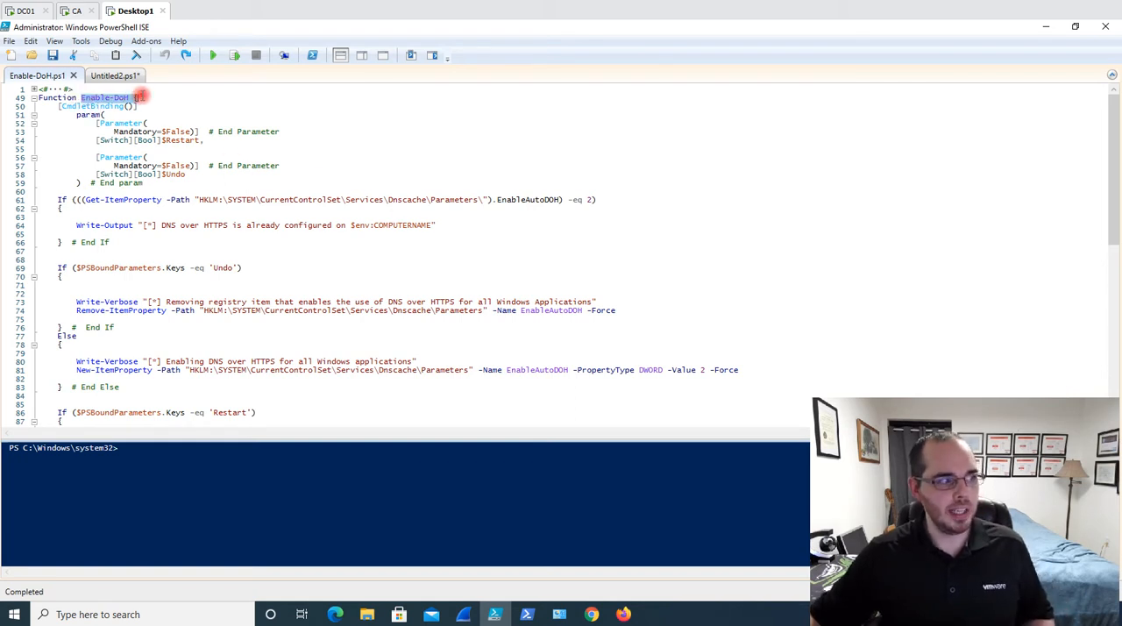
{"action": "left_click", "coordinate": [121, 98]}
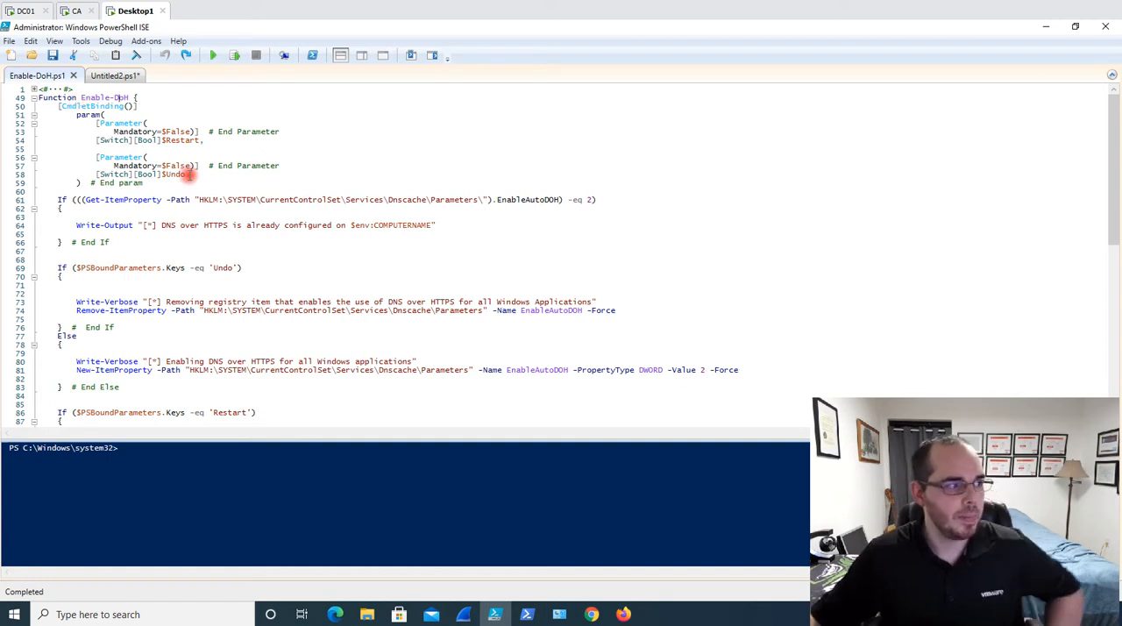
{"action": "left_click_drag", "start_coordinate": [161, 141], "coordinate": [222, 140]}
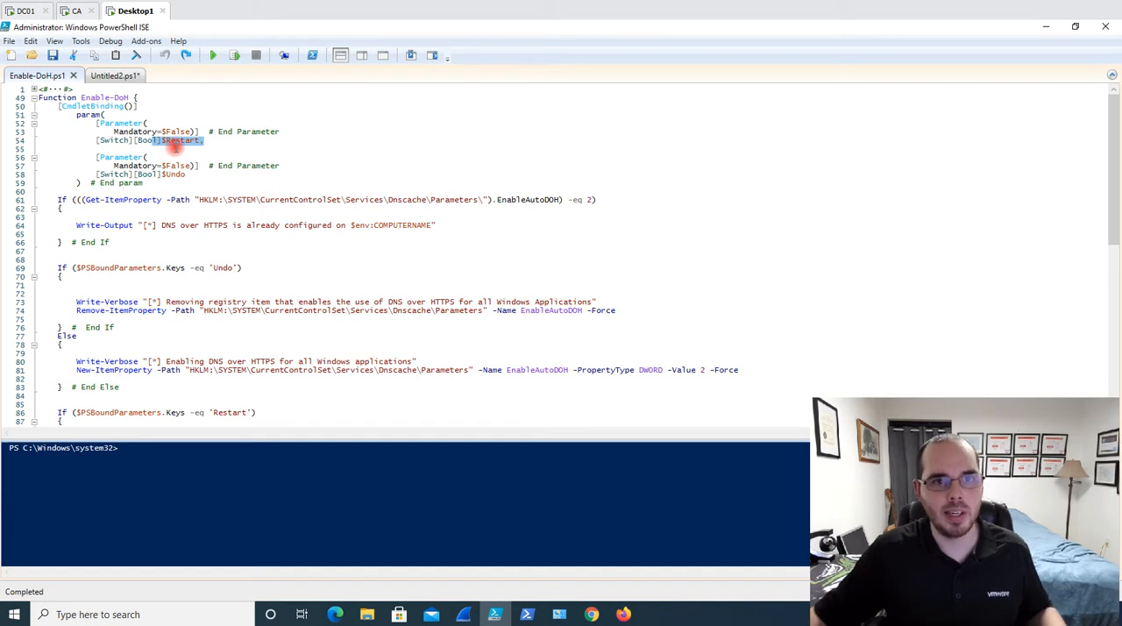
{"action": "mouse_move", "coordinate": [140, 175]}
{"action": "left_mouse_down"}
{"action": "mouse_move", "coordinate": [217, 184]}
{"action": "mouse_move", "coordinate": [153, 175]}
{"action": "left_mouse_up"}
{"action": "left_click", "coordinate": [214, 172]}
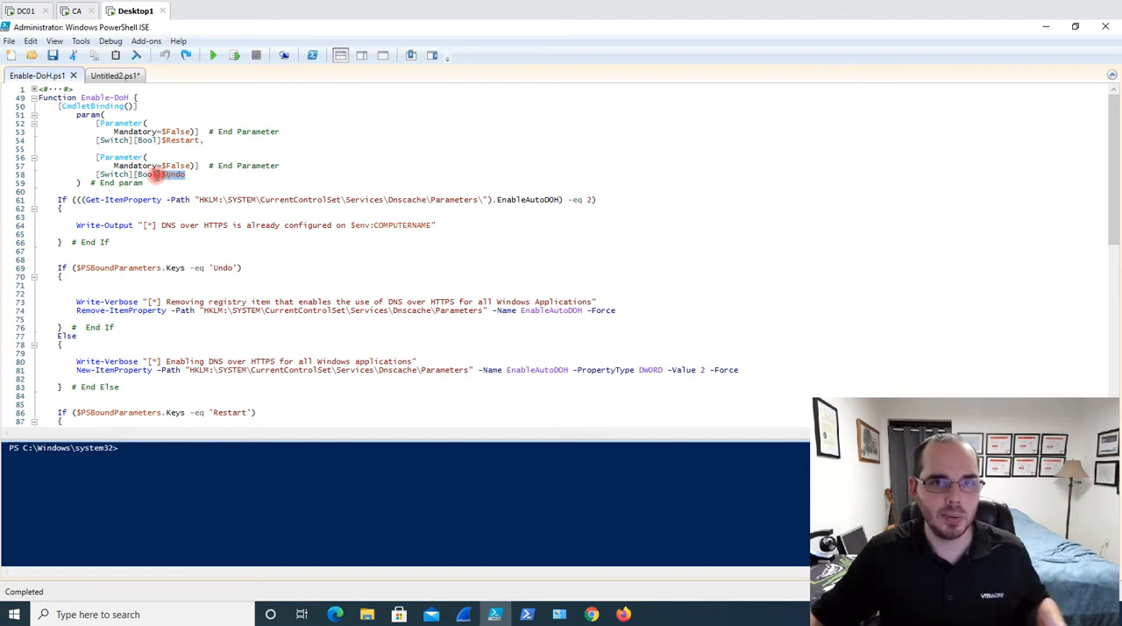
{"action": "left_click", "coordinate": [189, 200]}
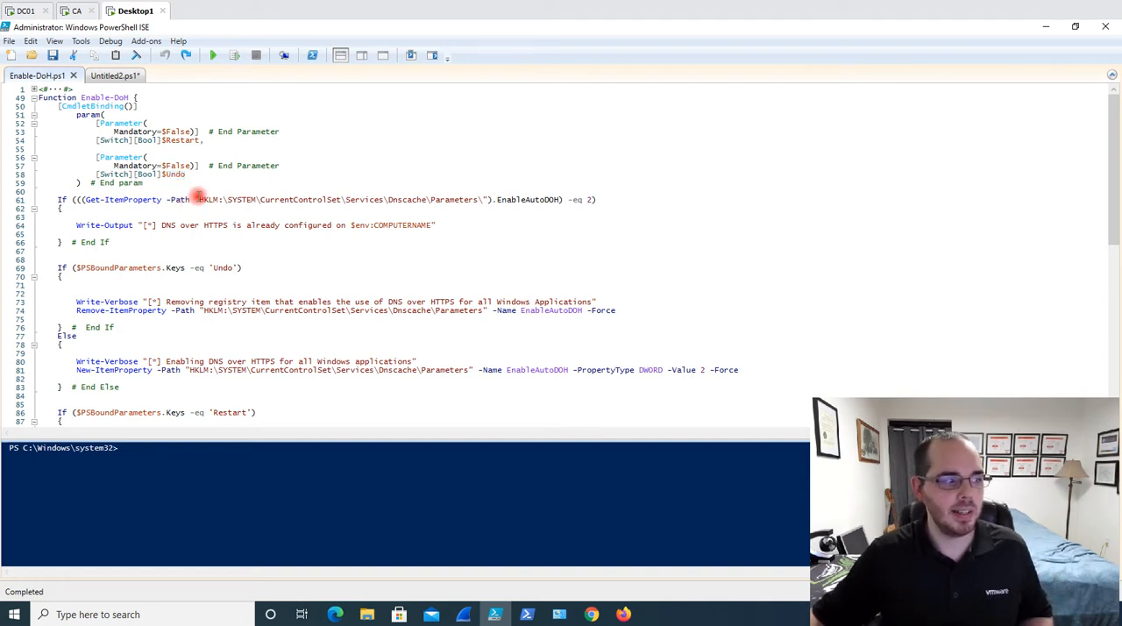
{"action": "left_click_drag", "start_coordinate": [194, 200], "coordinate": [488, 200]}
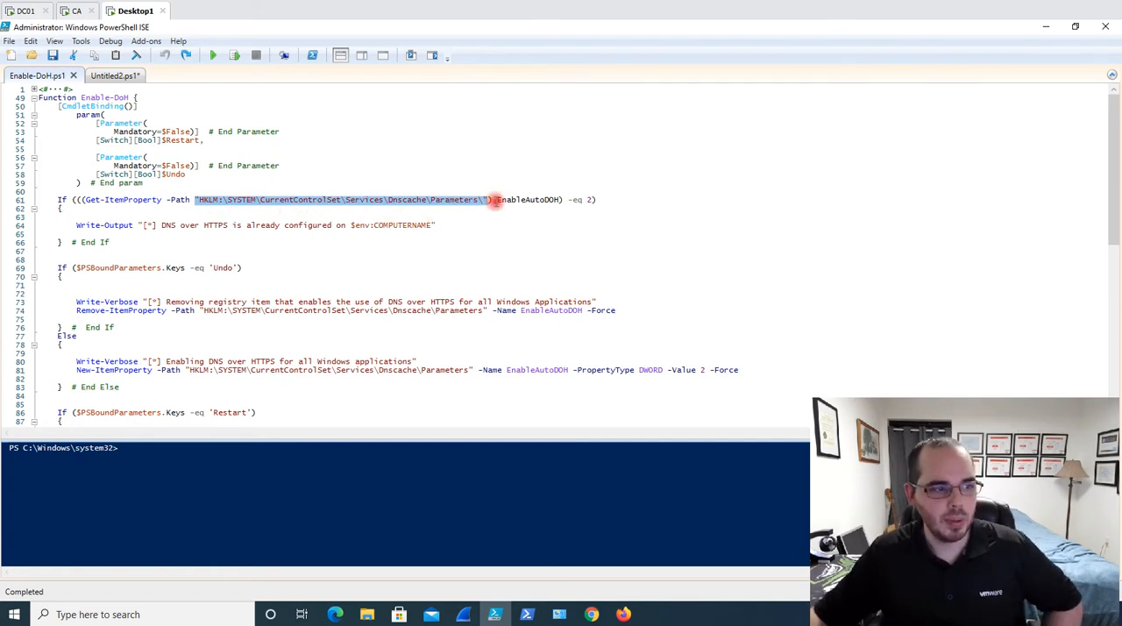
{"action": "left_click_drag", "start_coordinate": [497, 200], "coordinate": [558, 200]}
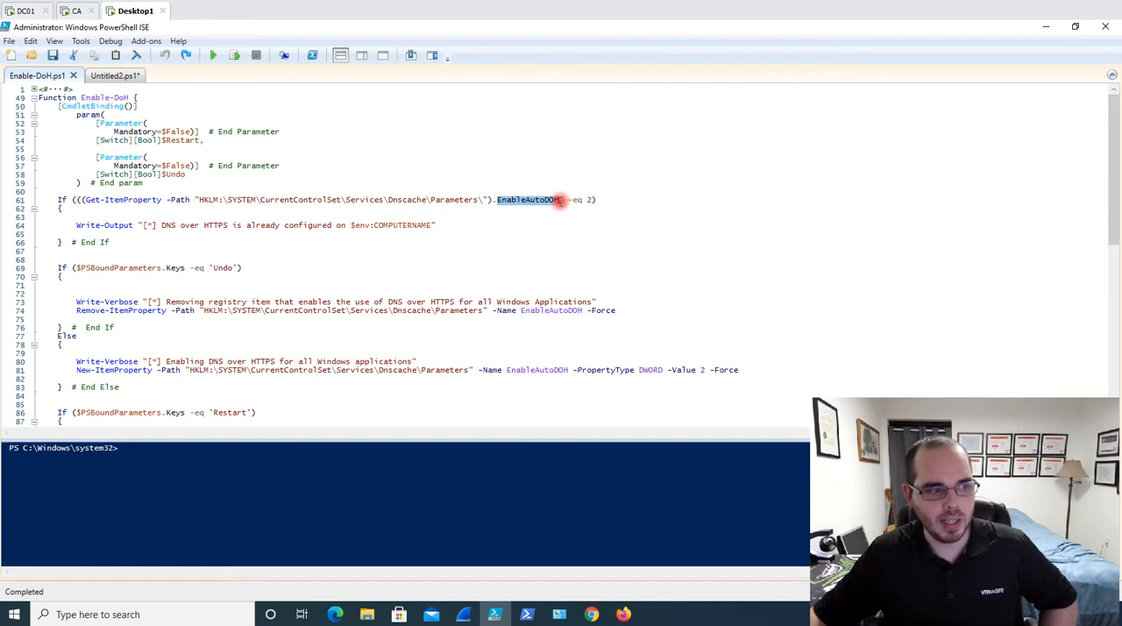
{"action": "left_click_drag", "start_coordinate": [586, 200], "coordinate": [617, 200]}
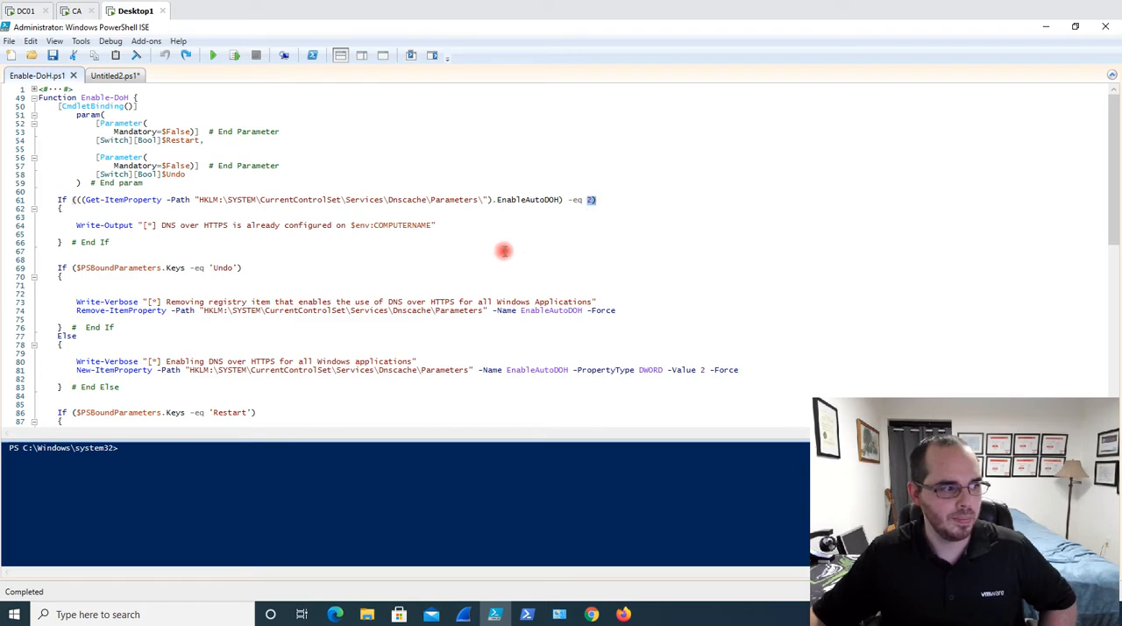
Launch regedit from the PowerShell console, check the values under Dnscache\Parameters, and close the Registry Editor
{"action": "left_click", "coordinate": [390, 493]}
{"action": "type", "text": "regedit"}
{"action": "key", "text": "Return"}
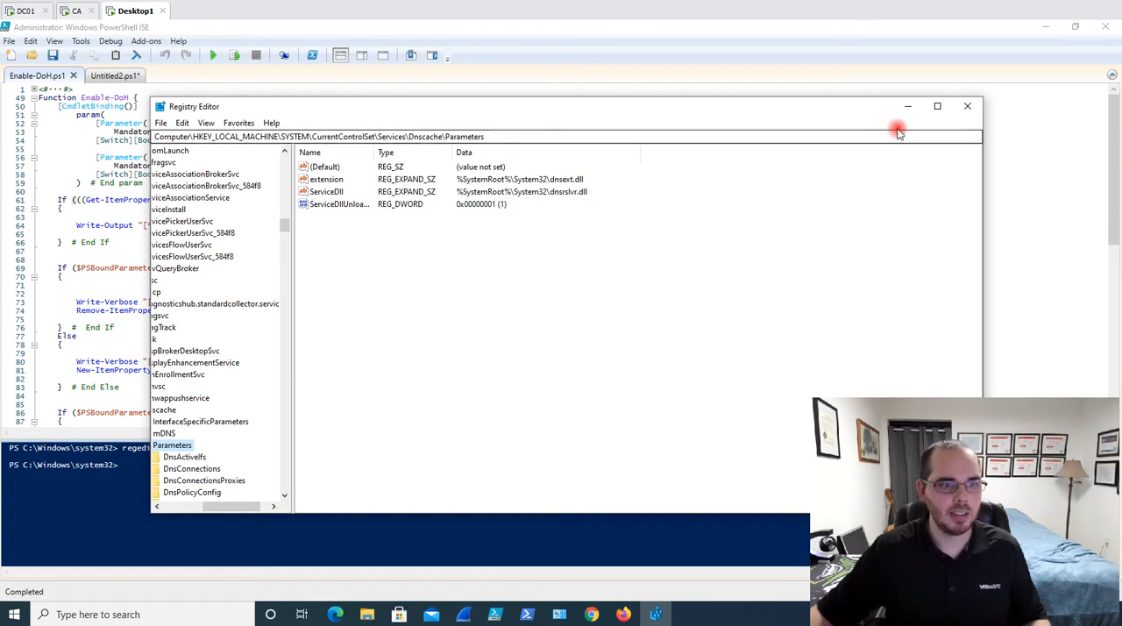
{"action": "left_click", "coordinate": [967, 106]}
Run the Enable-DoH function in the PowerShell console
{"action": "left_click", "coordinate": [281, 460]}
{"action": "type", "text": "Enable-DoH"}
{"action": "key", "text": "Return"}
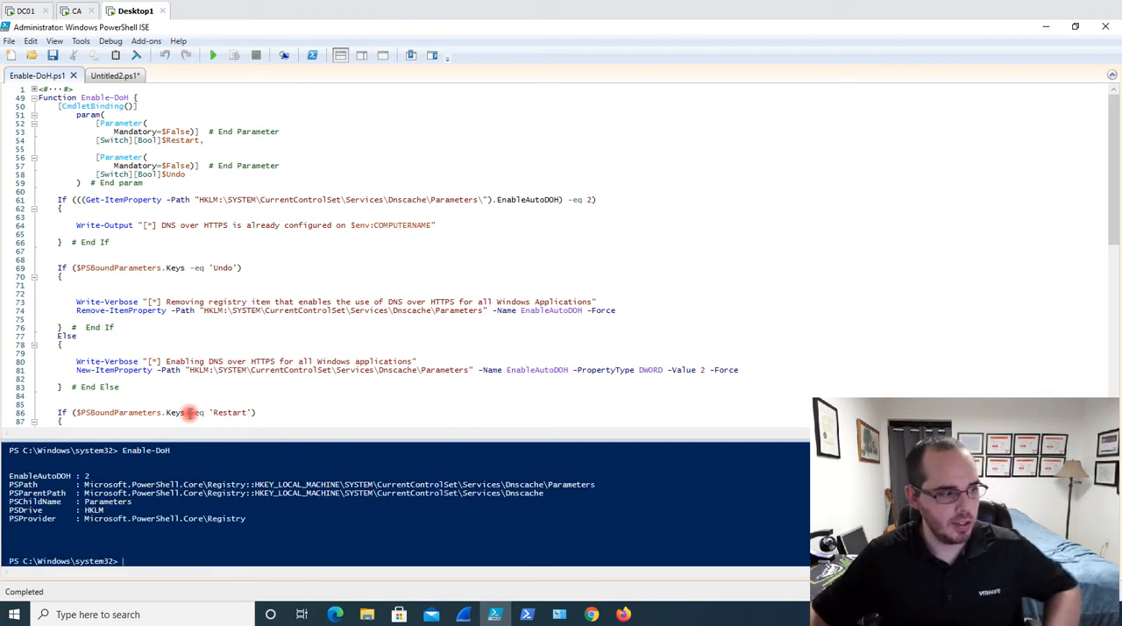
Run Enable-DoH again with the -Verbose option and highlight the verbose message in the output
{"action": "key", "text": "Up"}
{"action": "type", "text": "-"}
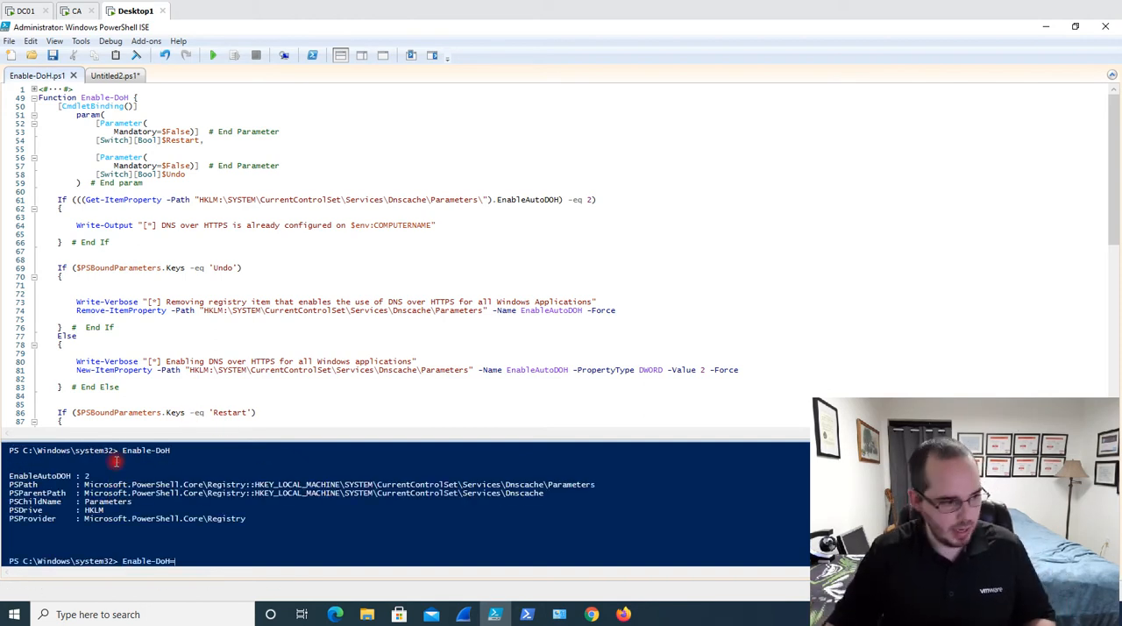
{"action": "type", "text": "Verbose"}
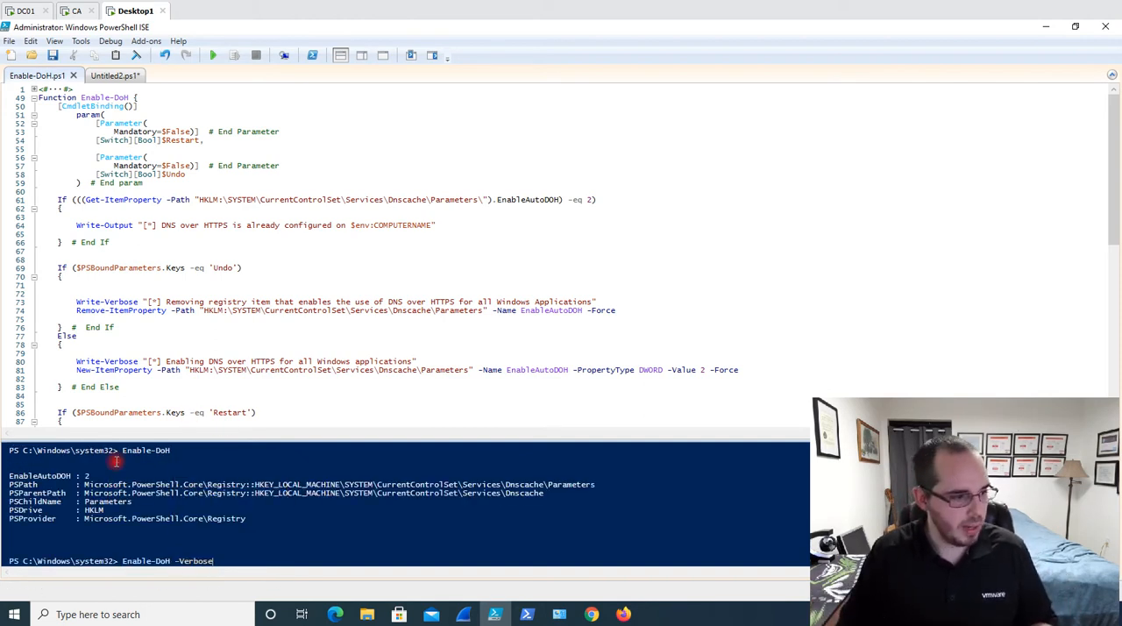
{"action": "key", "text": "Return"}
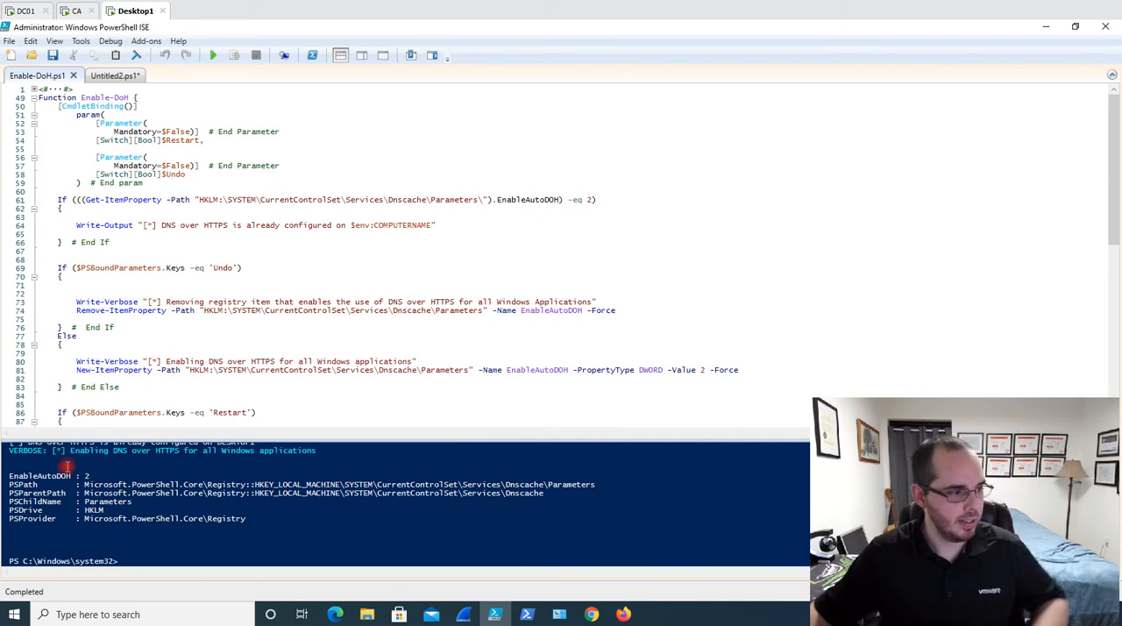
{"action": "left_click_drag", "start_coordinate": [9, 451], "coordinate": [336, 456]}
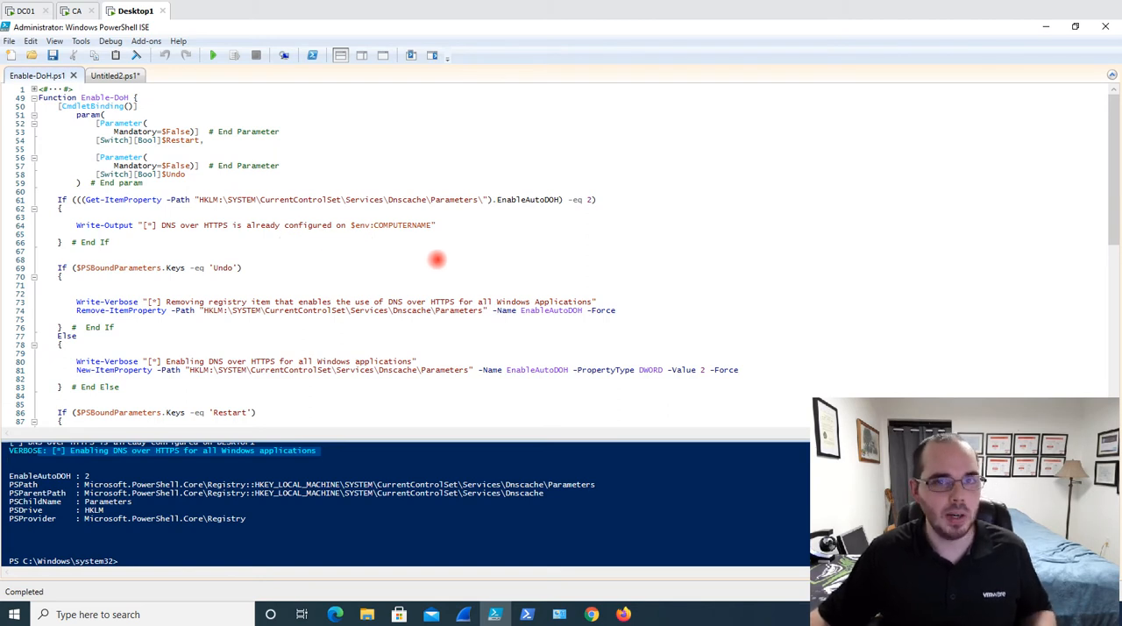
Reopen regedit from the console, inspect the EnableAutoDOH value under Dnscache\Parameters, and close the Registry Editor
{"action": "left_click", "coordinate": [140, 558]}
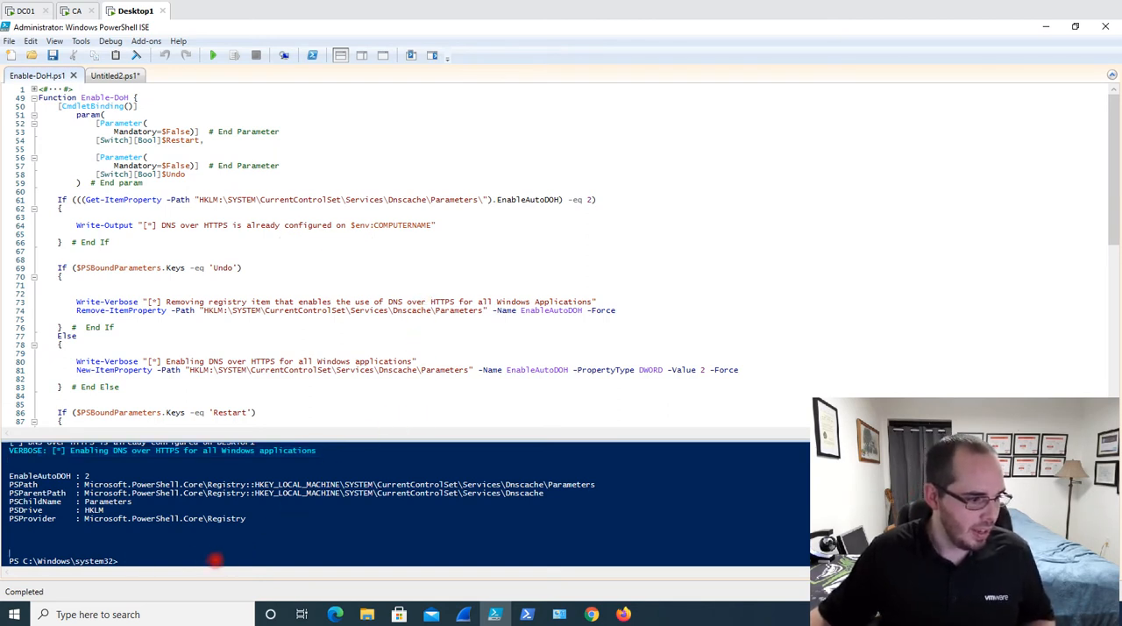
{"action": "type", "text": "regedit"}
{"action": "key", "text": "Return"}
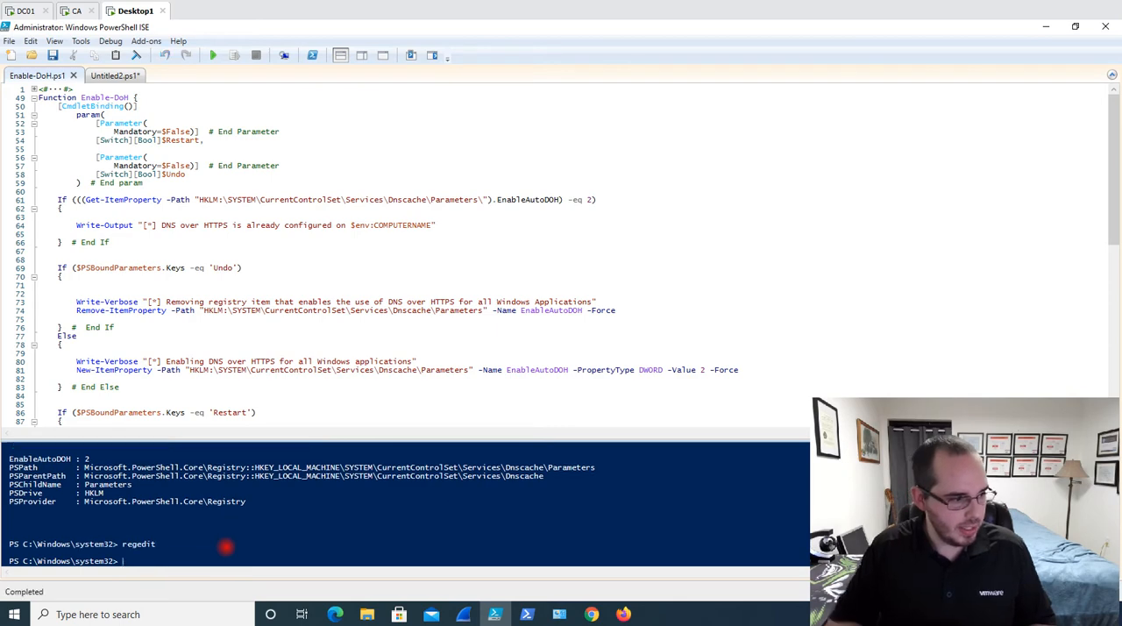
{"action": "left_click", "coordinate": [324, 179]}
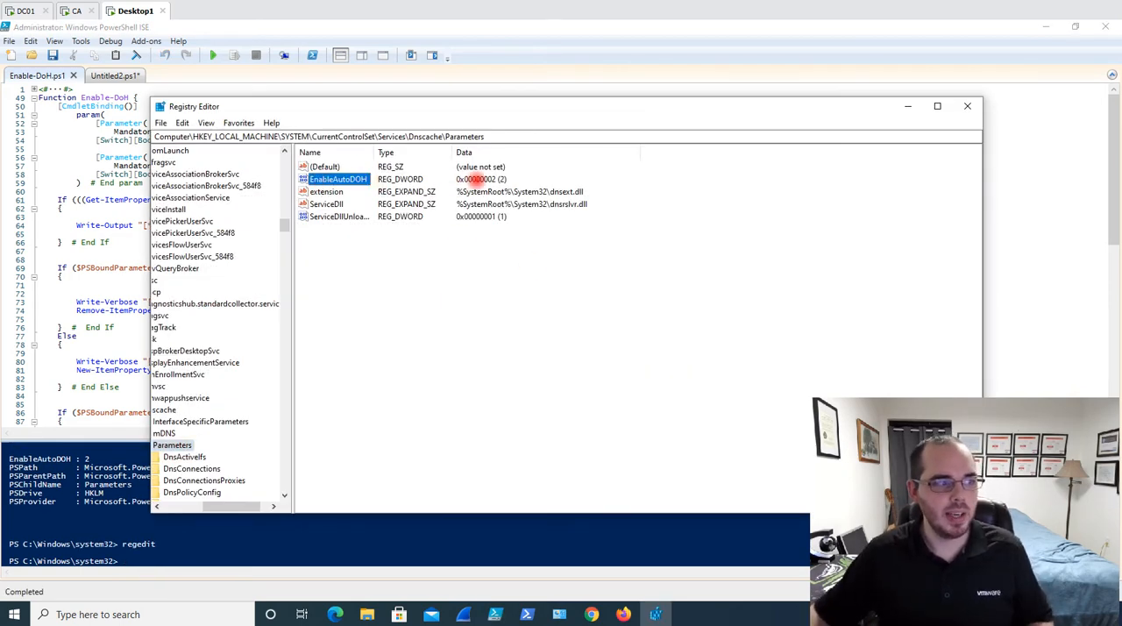
{"action": "left_click", "coordinate": [967, 106]}
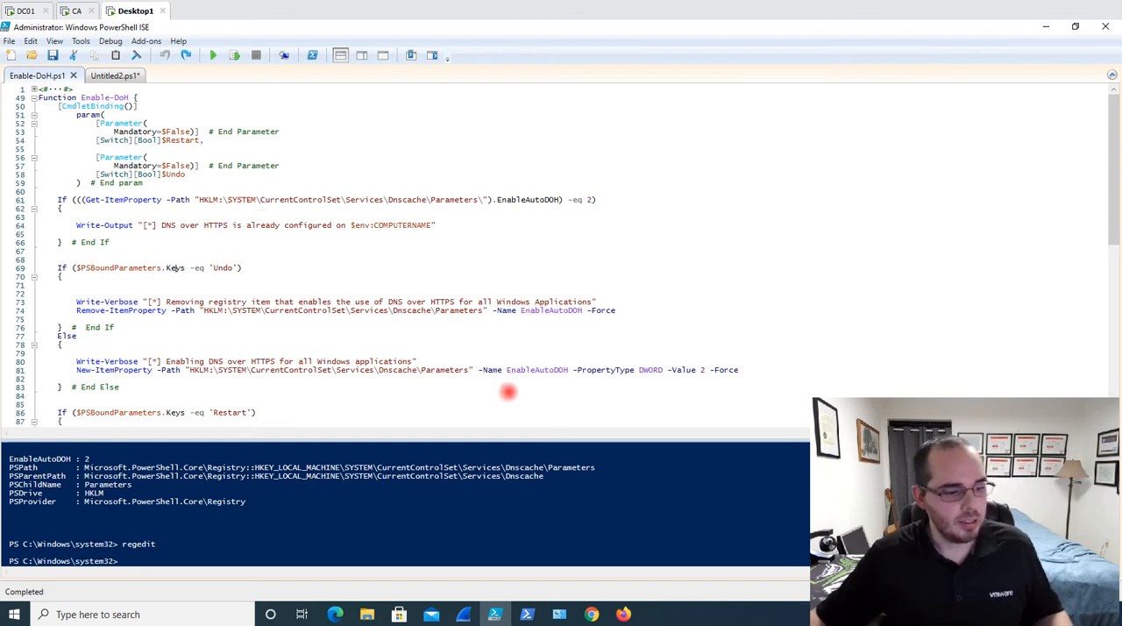
Switch to Firefox and close the open Connection Settings dialog and the Options tab
{"action": "left_click", "coordinate": [622, 614]}
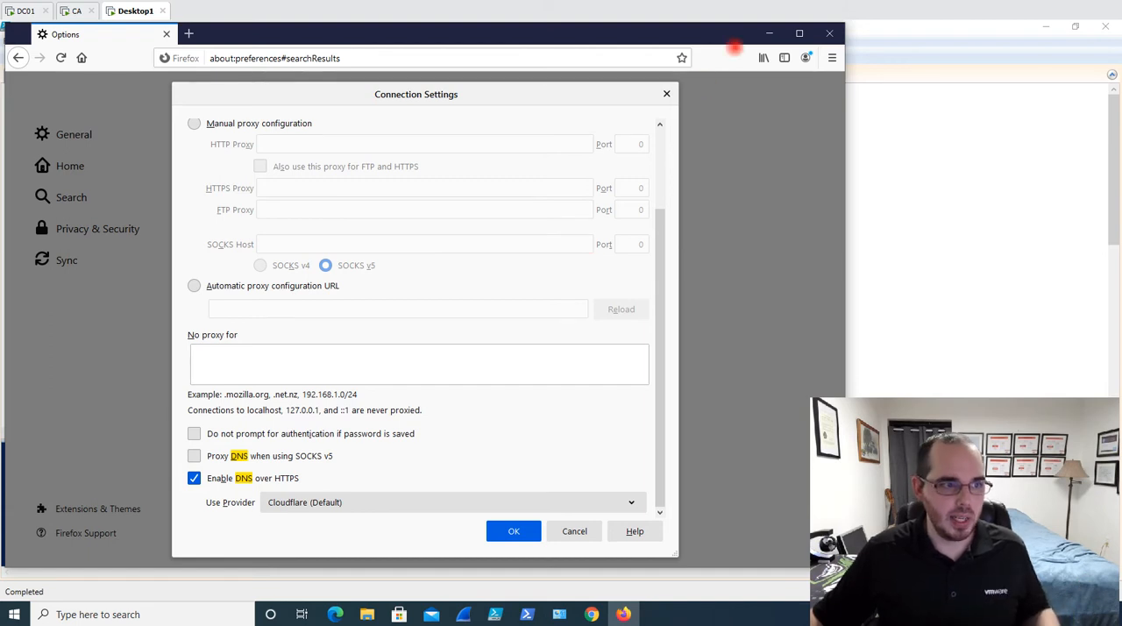
{"action": "left_click", "coordinate": [666, 94]}
{"action": "left_click", "coordinate": [167, 34]}
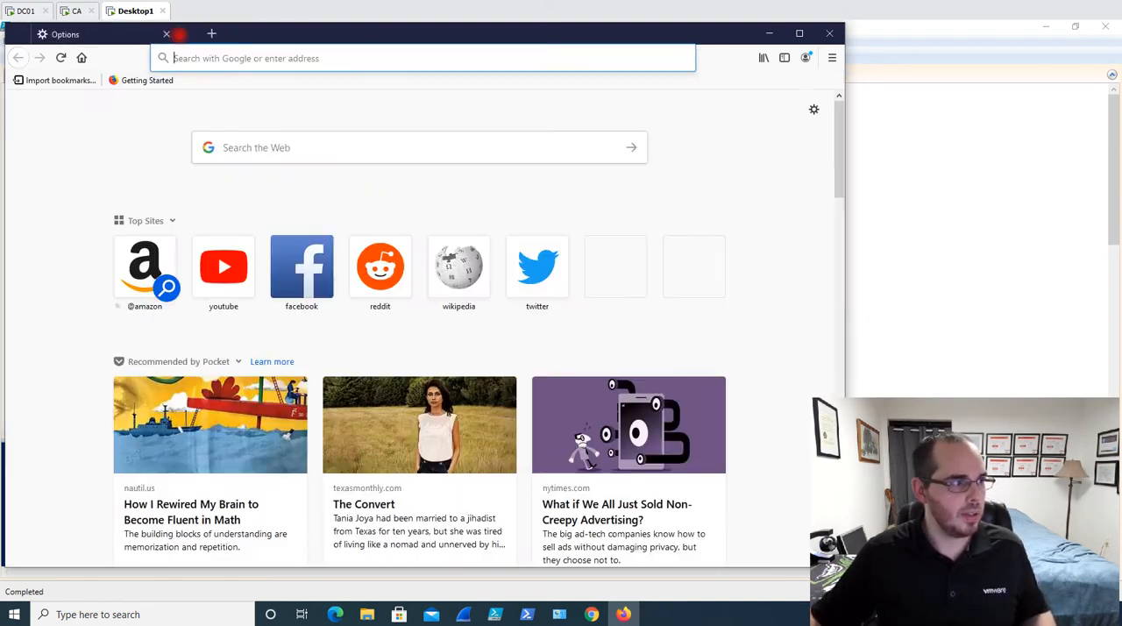
Search the Firefox options for "dns" and open the Network Settings at the Enable DNS over HTTPS option
{"action": "left_click", "coordinate": [832, 58]}
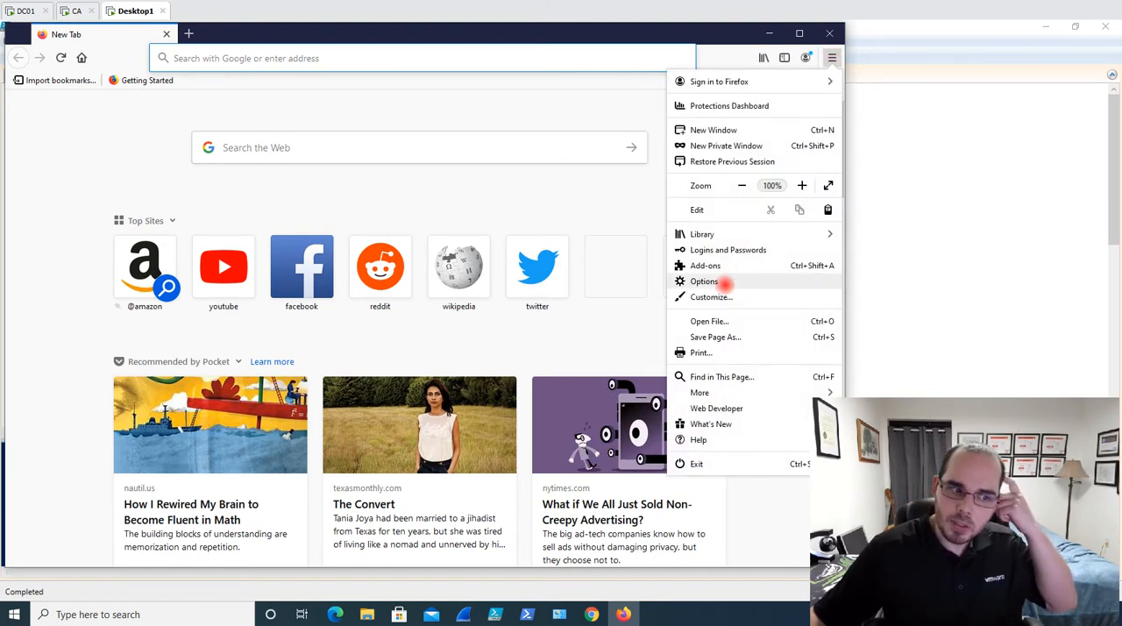
{"action": "left_click", "coordinate": [726, 282]}
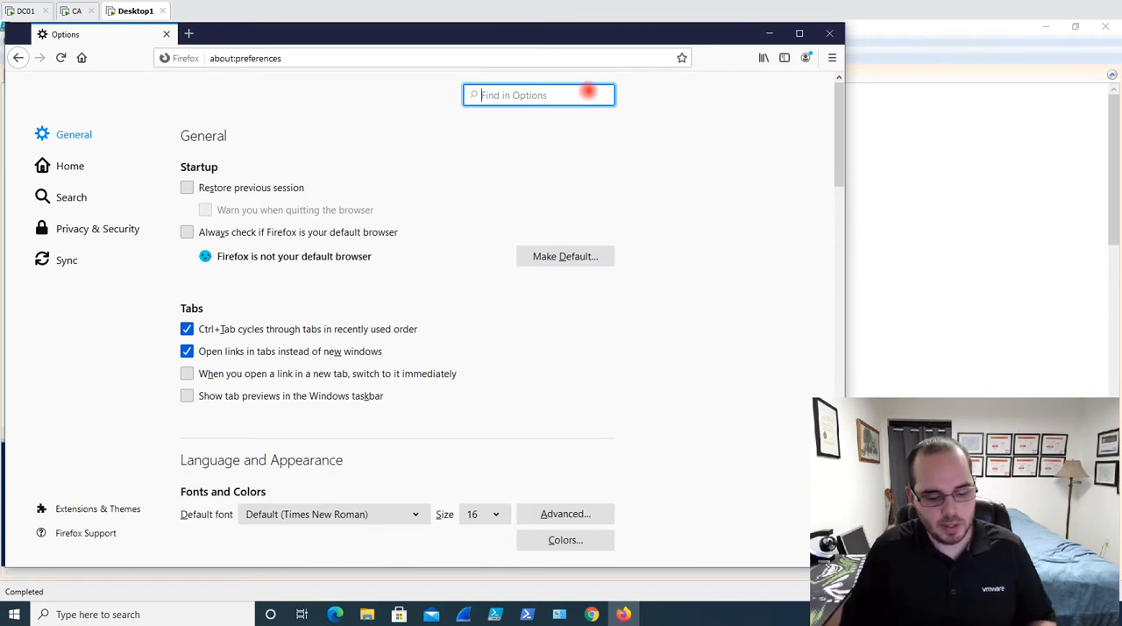
{"action": "type", "text": "dns"}
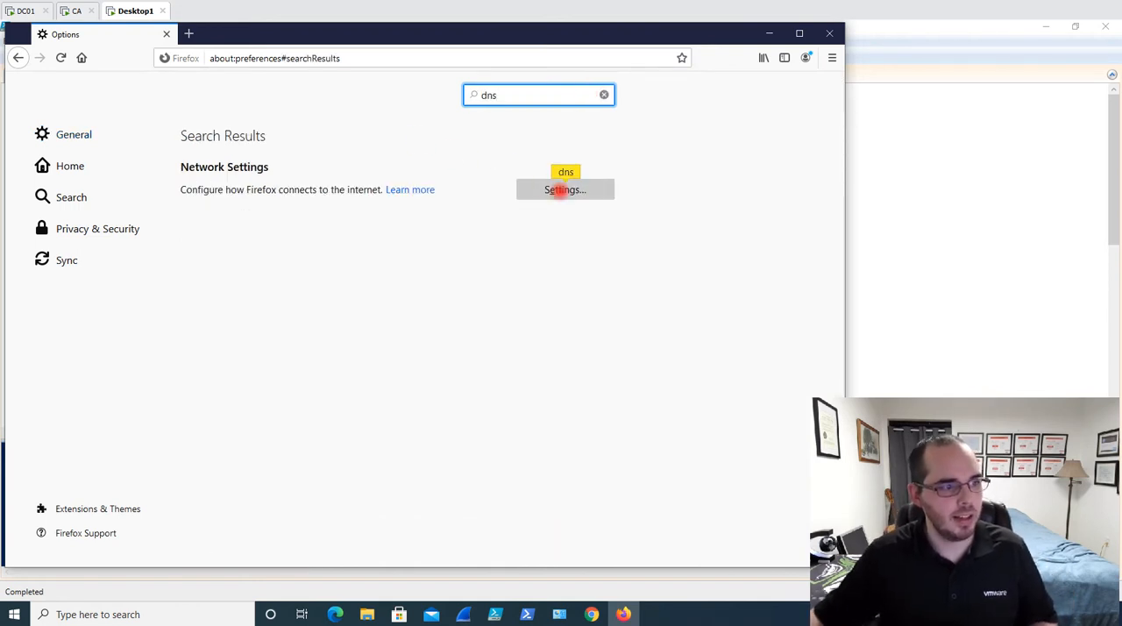
{"action": "left_click", "coordinate": [561, 191]}
{"action": "scroll", "coordinate": [476, 328], "scroll_direction": "down", "scroll_amount": 3}
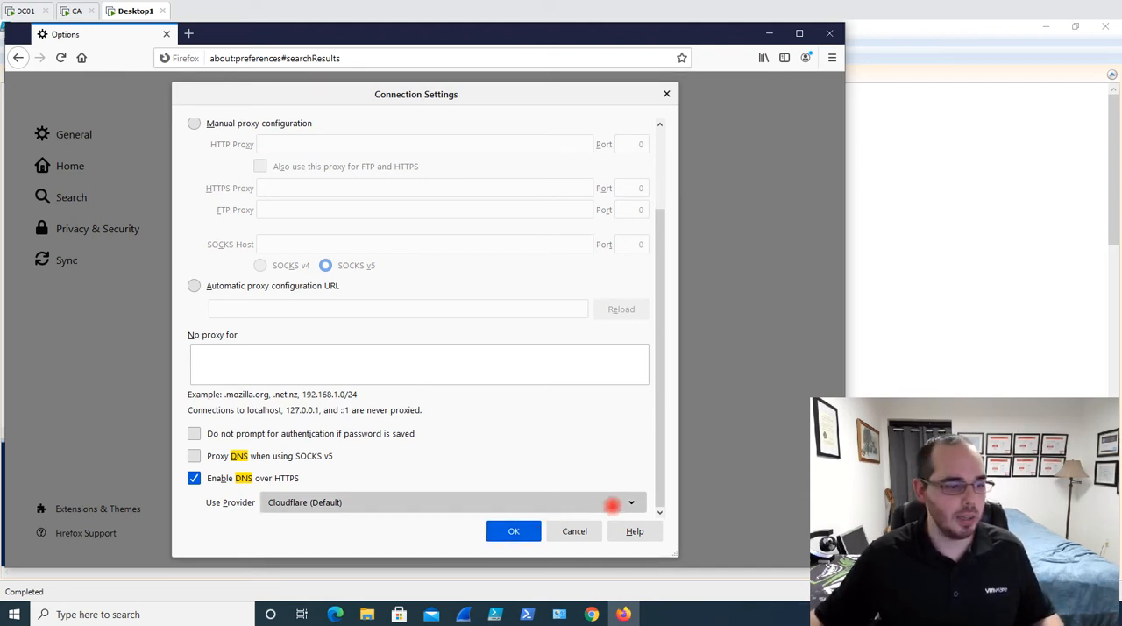
Switch to Chrome and highlight the chrome://flags/#dns-over-https address of the Experiments page
{"action": "left_click", "coordinate": [592, 614]}
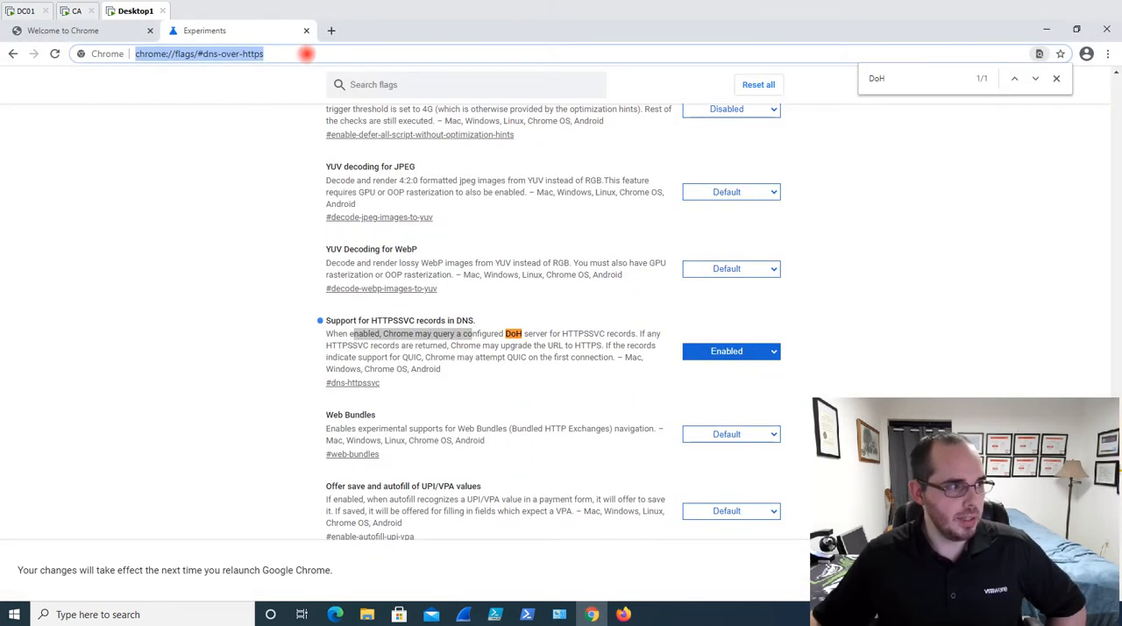
{"action": "left_click", "coordinate": [307, 54]}
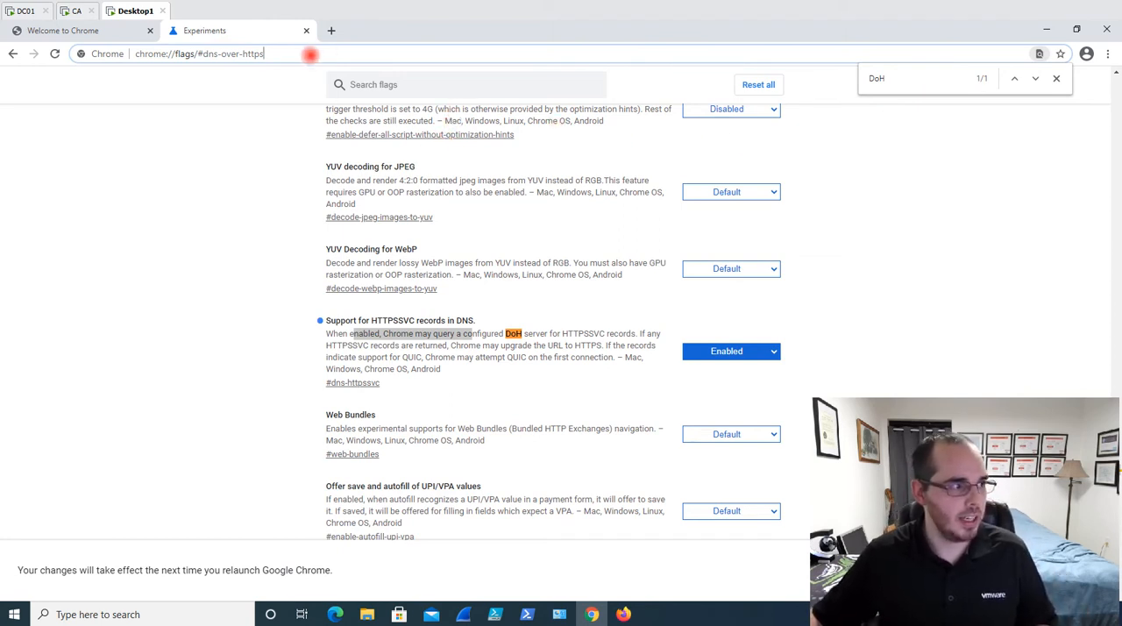
{"action": "left_click_drag", "start_coordinate": [310, 55], "coordinate": [67, 57]}
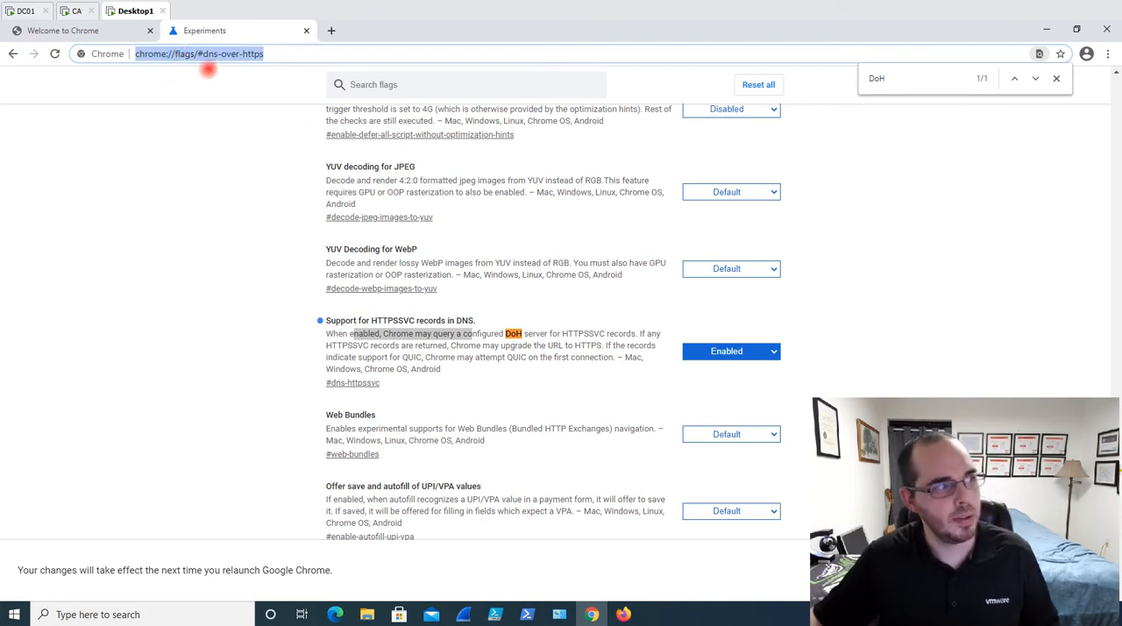
{"action": "left_click", "coordinate": [302, 54]}
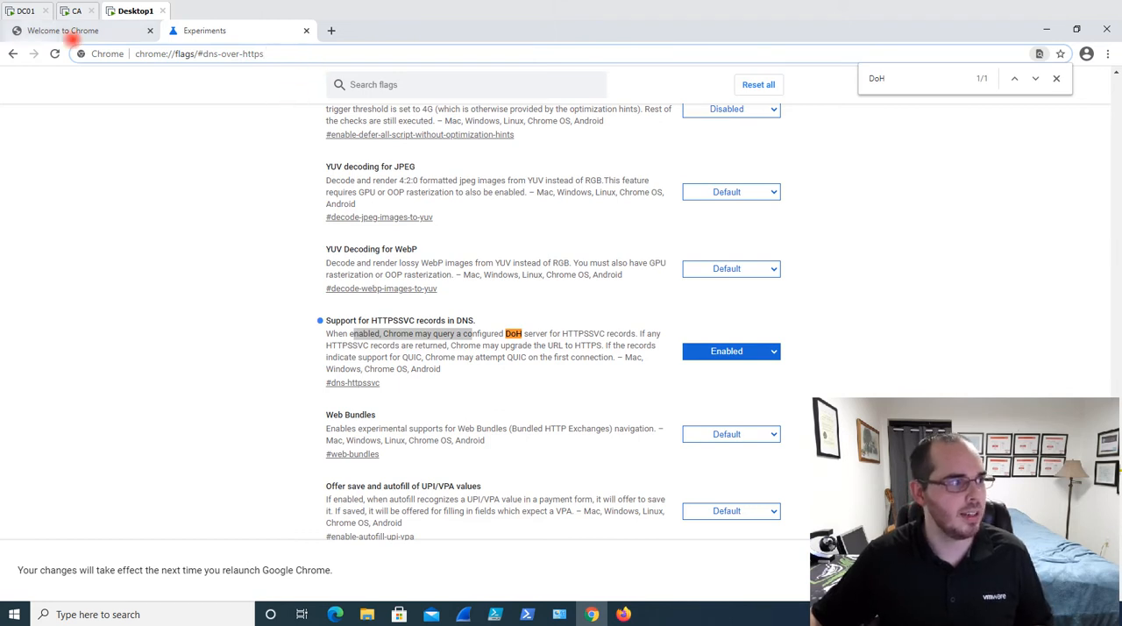
{"action": "left_click_drag", "start_coordinate": [287, 60], "coordinate": [104, 55]}
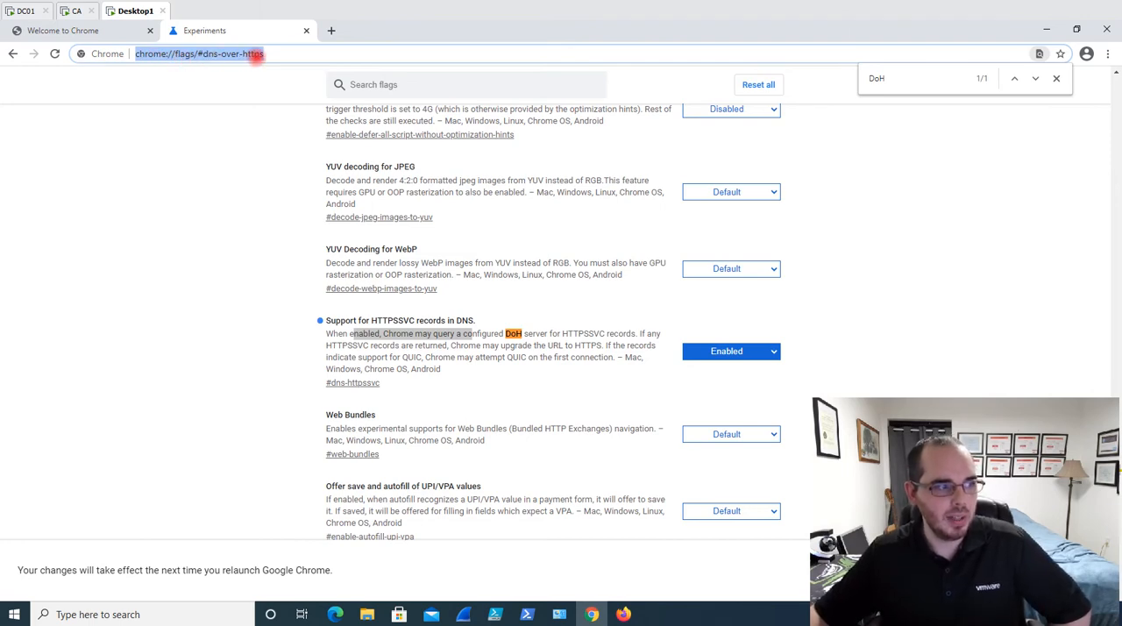
{"action": "left_click", "coordinate": [262, 54]}
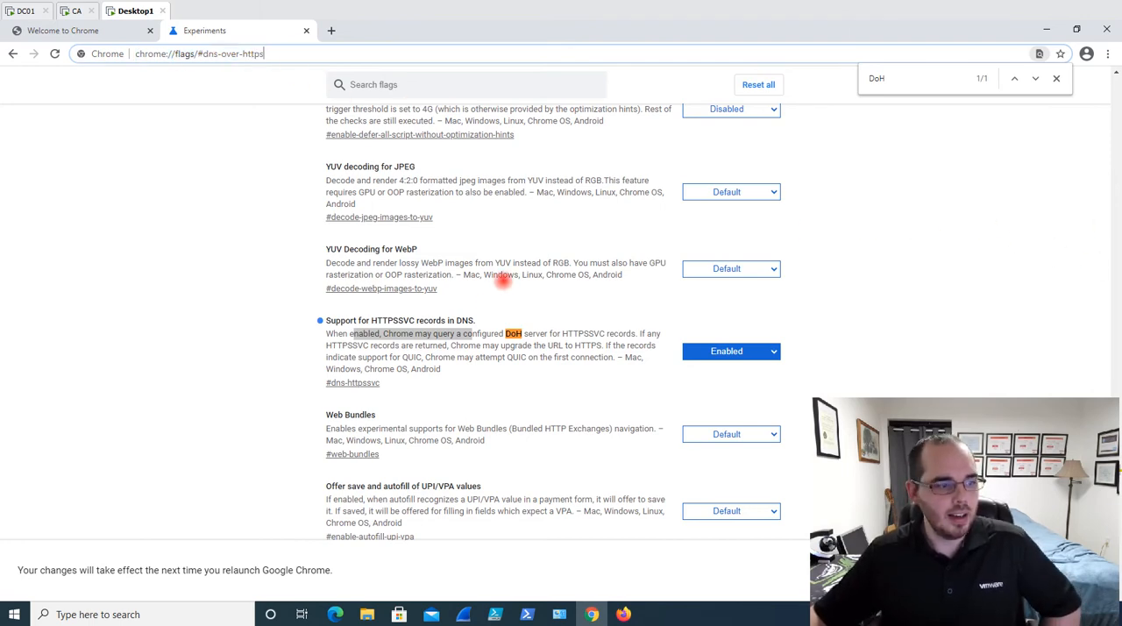
Close the in-page find for DoH and search the Chrome flags for "dns"
{"action": "scroll", "coordinate": [839, 145], "scroll_direction": "down", "scroll_amount": 10}
{"action": "scroll", "coordinate": [877, 131], "scroll_direction": "up", "scroll_amount": 1}
{"action": "left_click", "coordinate": [1056, 78]}
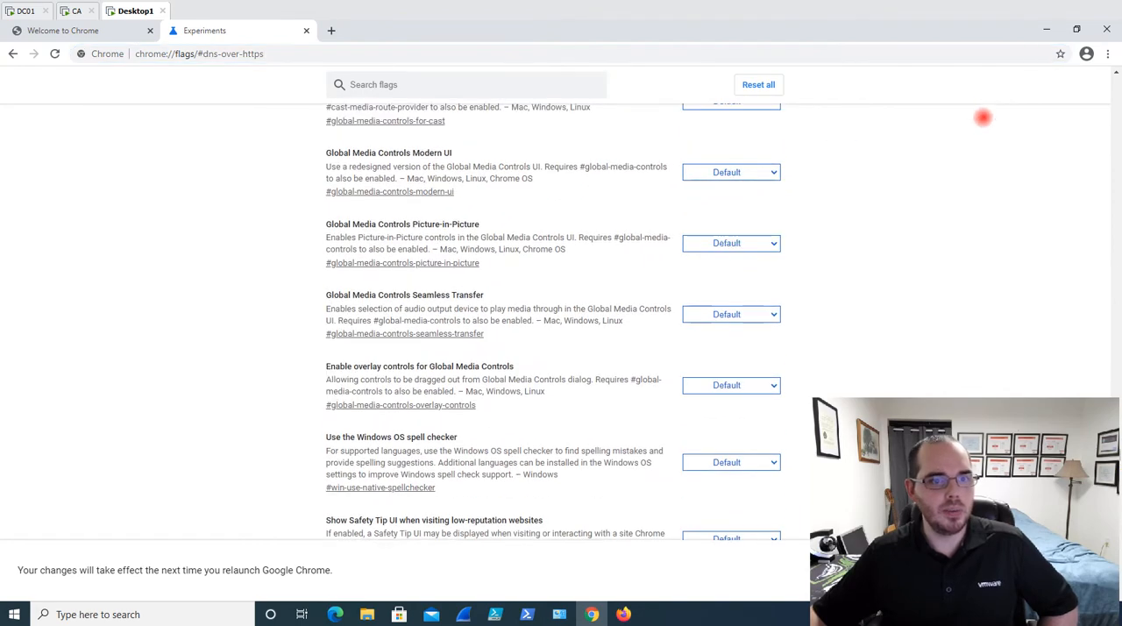
{"action": "scroll", "coordinate": [1043, 205], "scroll_direction": "down", "scroll_amount": 15}
{"action": "scroll", "coordinate": [1043, 230], "scroll_direction": "up", "scroll_amount": 8}
{"action": "left_click_drag", "start_coordinate": [1115, 384], "coordinate": [1114, 73]}
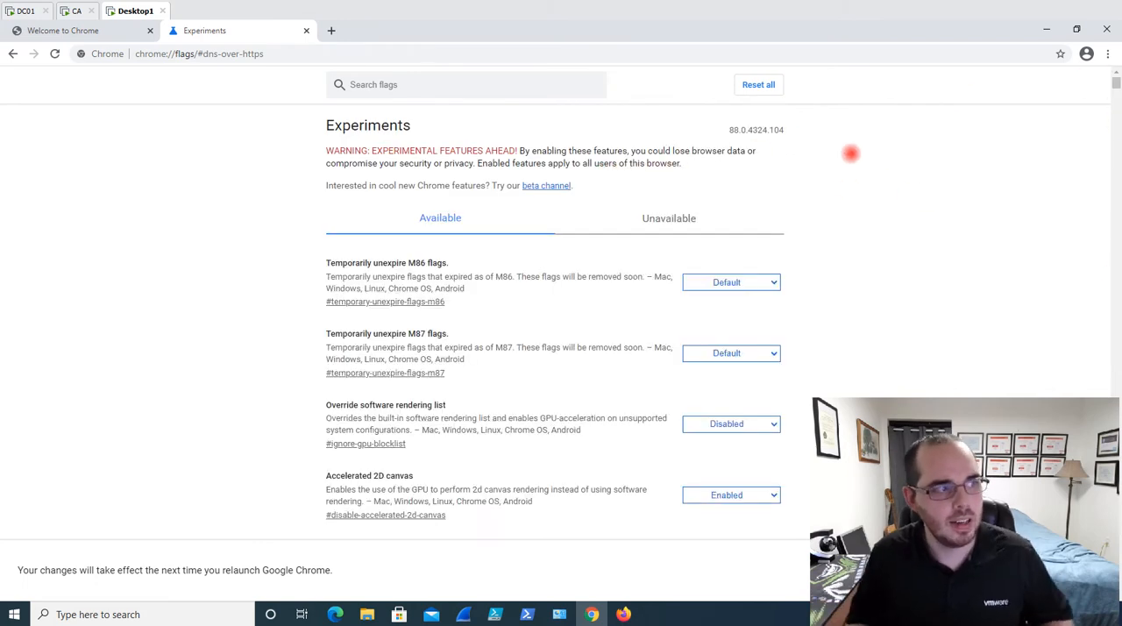
{"action": "left_click", "coordinate": [421, 86]}
{"action": "type", "text": "dns"}
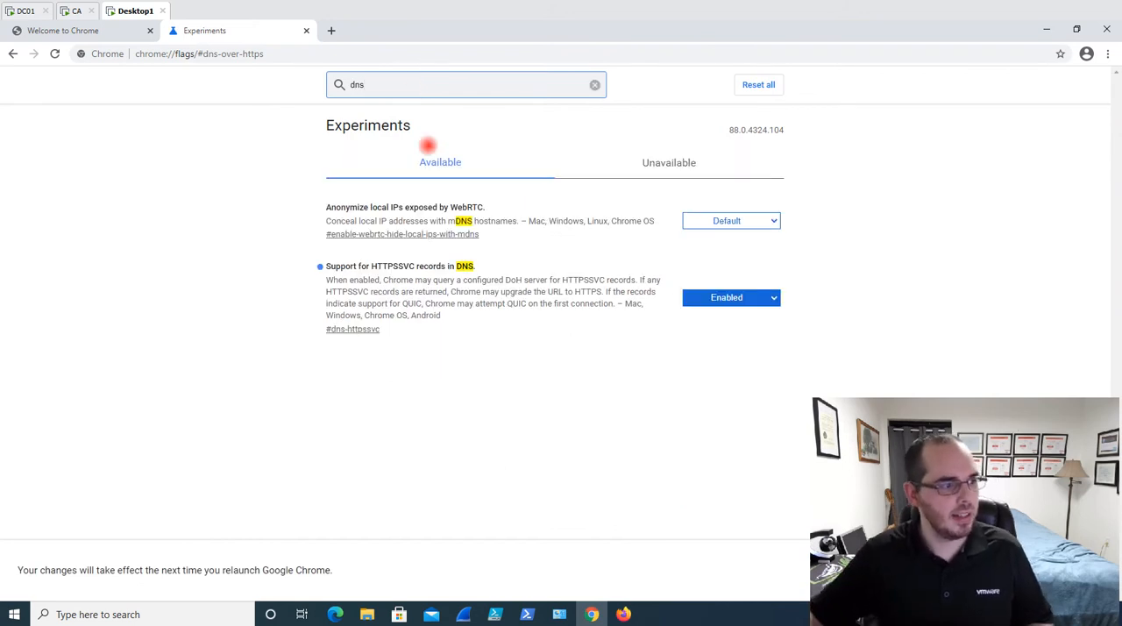
Set the "Support for HTTPSSVC records in DNS" flag to Enabled
{"action": "left_click_drag", "start_coordinate": [306, 266], "coordinate": [505, 268]}
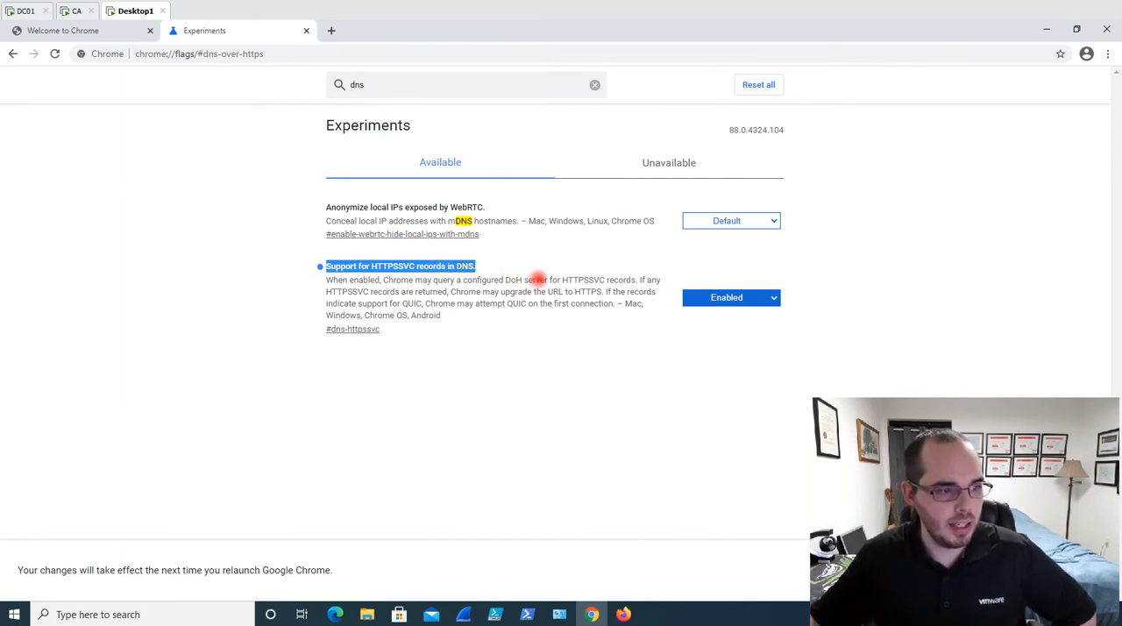
{"action": "left_click", "coordinate": [783, 298]}
{"action": "left_click", "coordinate": [776, 298]}
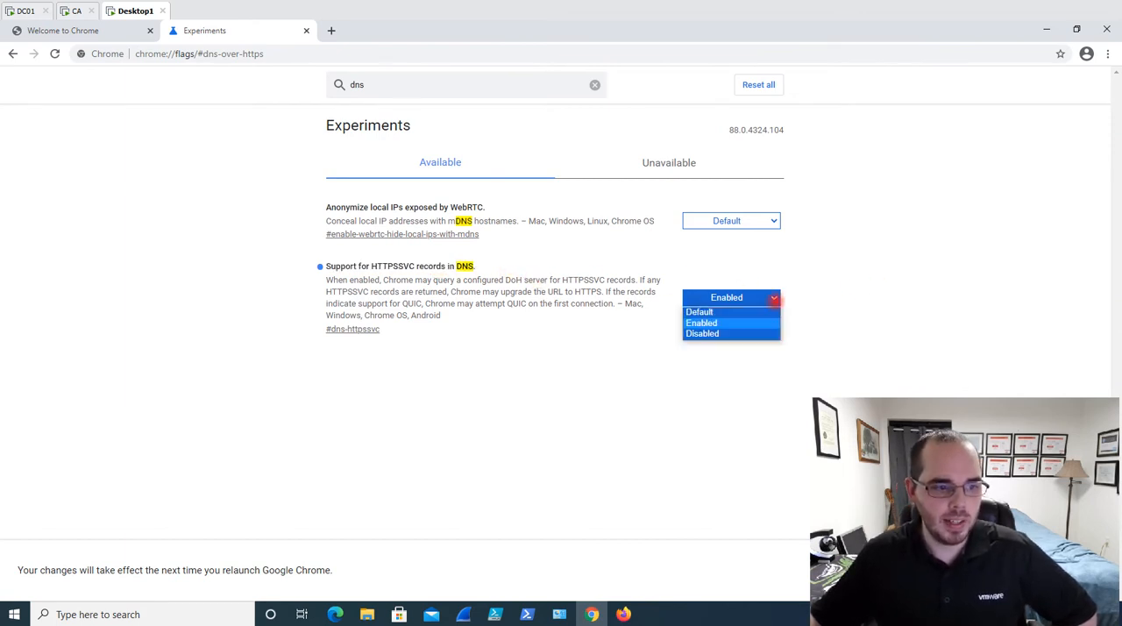
{"action": "left_click", "coordinate": [707, 323]}
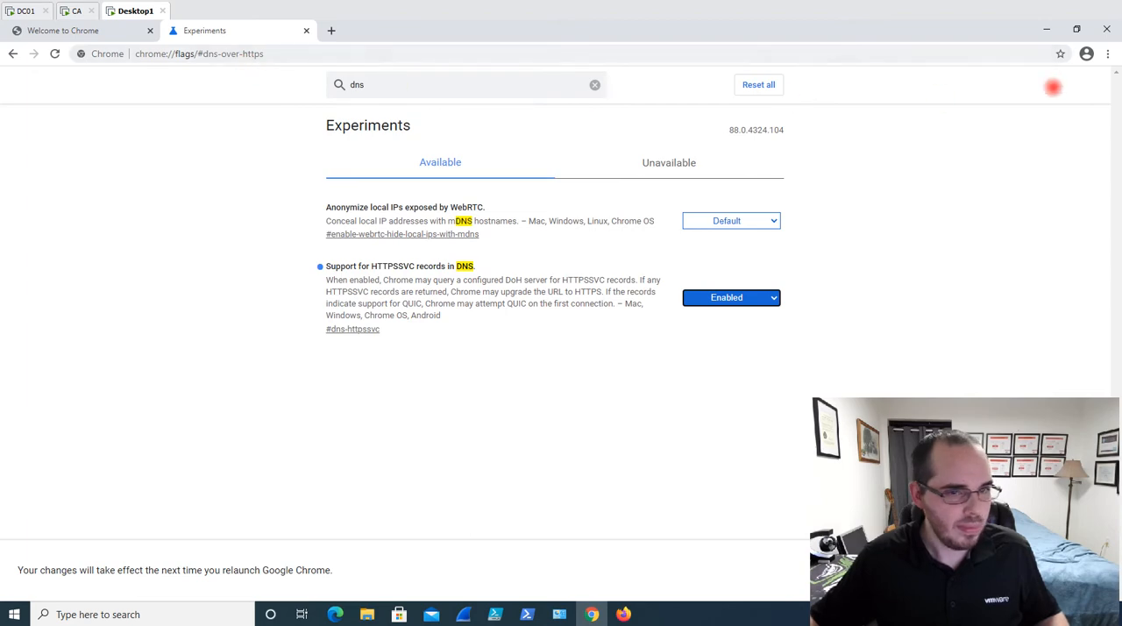
Restore Chrome to a smaller window and minimize both Chrome and Firefox to return to PowerShell ISE
{"action": "left_click", "coordinate": [1076, 30]}
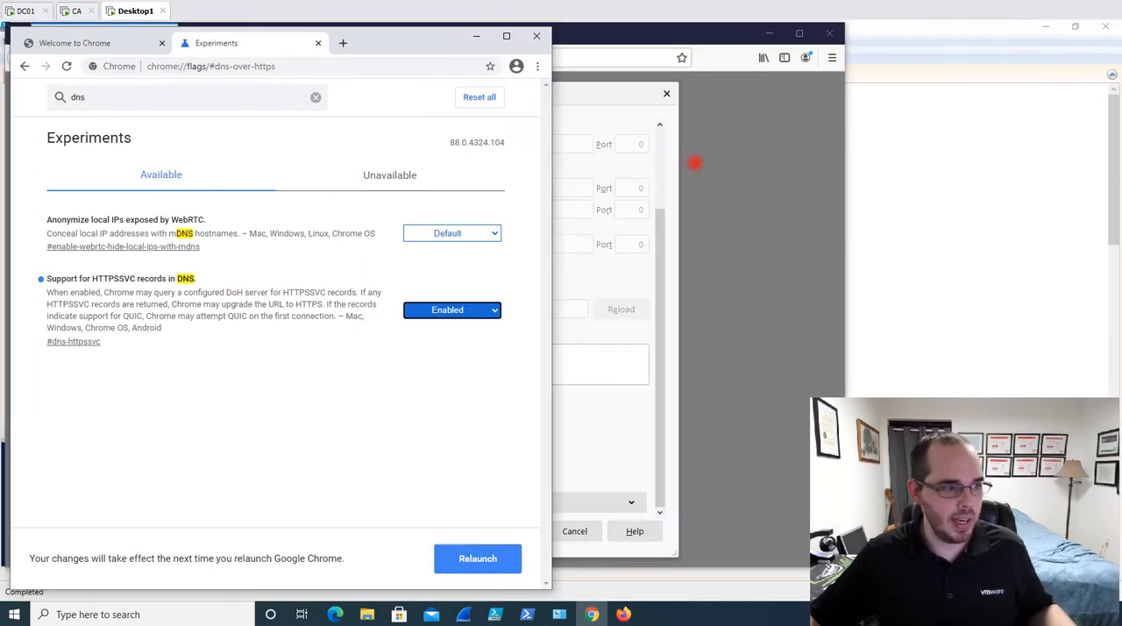
{"action": "left_click", "coordinate": [466, 33]}
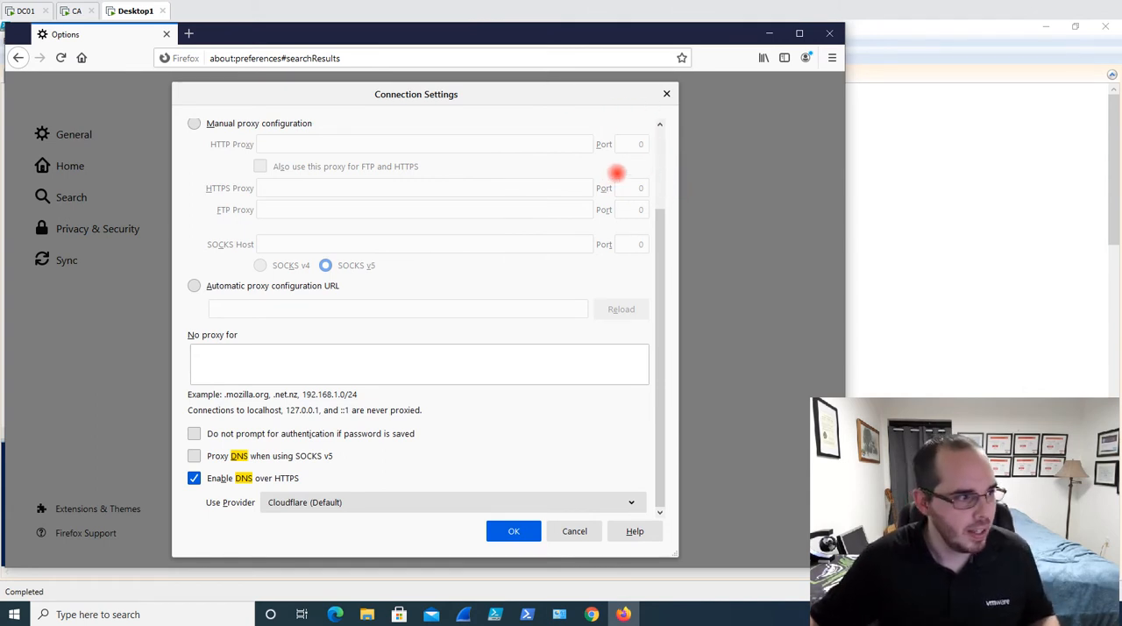
{"action": "left_click", "coordinate": [770, 34]}
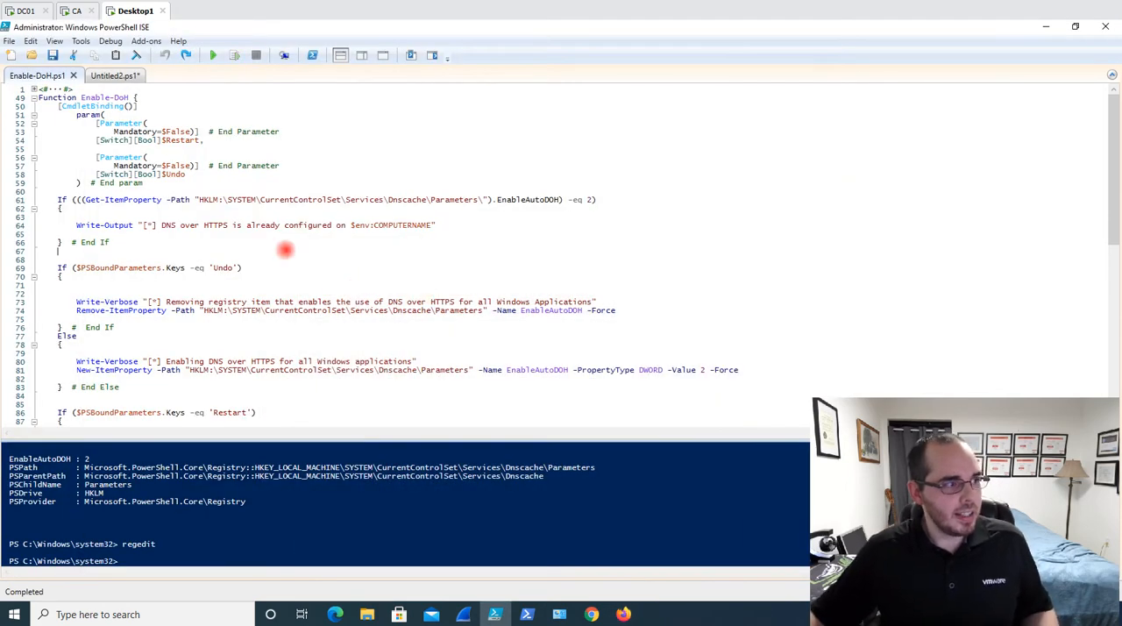
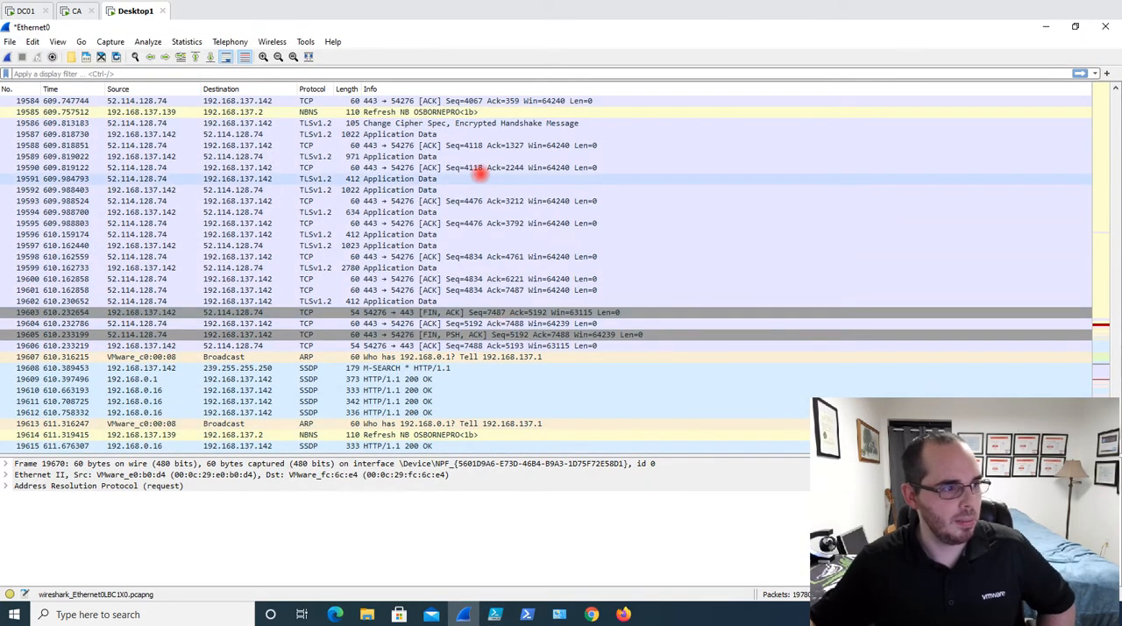
Examine the NBNS refresh packet and the DNS queries for v10.events.data.microsoft.com in the Wireshark capture
{"action": "scroll", "coordinate": [476, 172], "scroll_direction": "up", "scroll_amount": 4}
{"action": "left_click", "coordinate": [310, 245]}
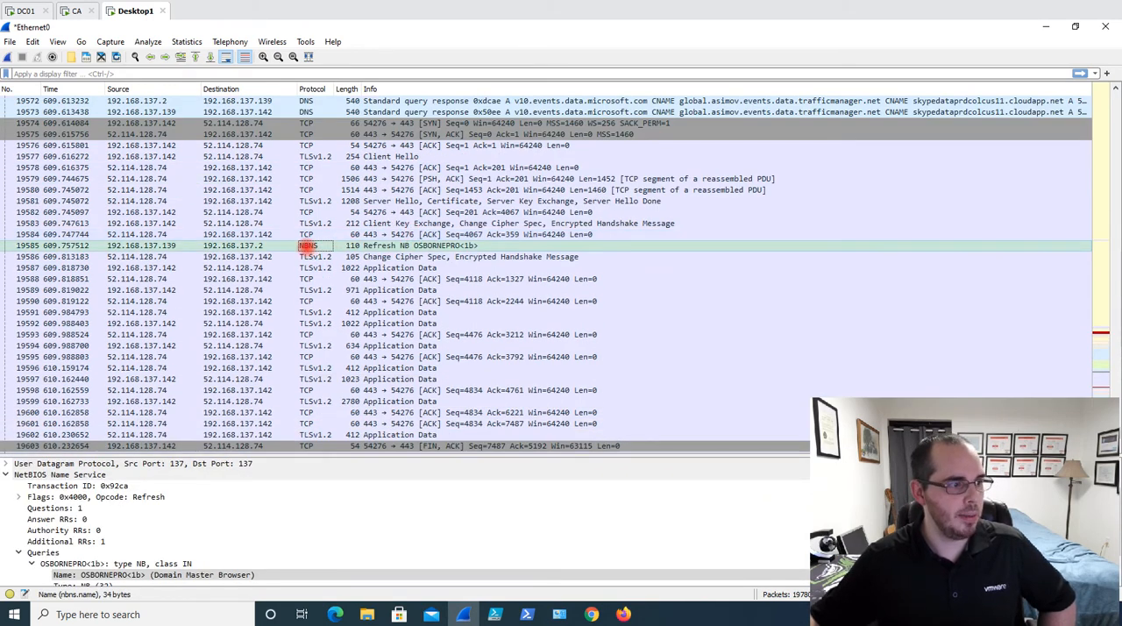
{"action": "scroll", "coordinate": [326, 253], "scroll_direction": "up", "scroll_amount": 5}
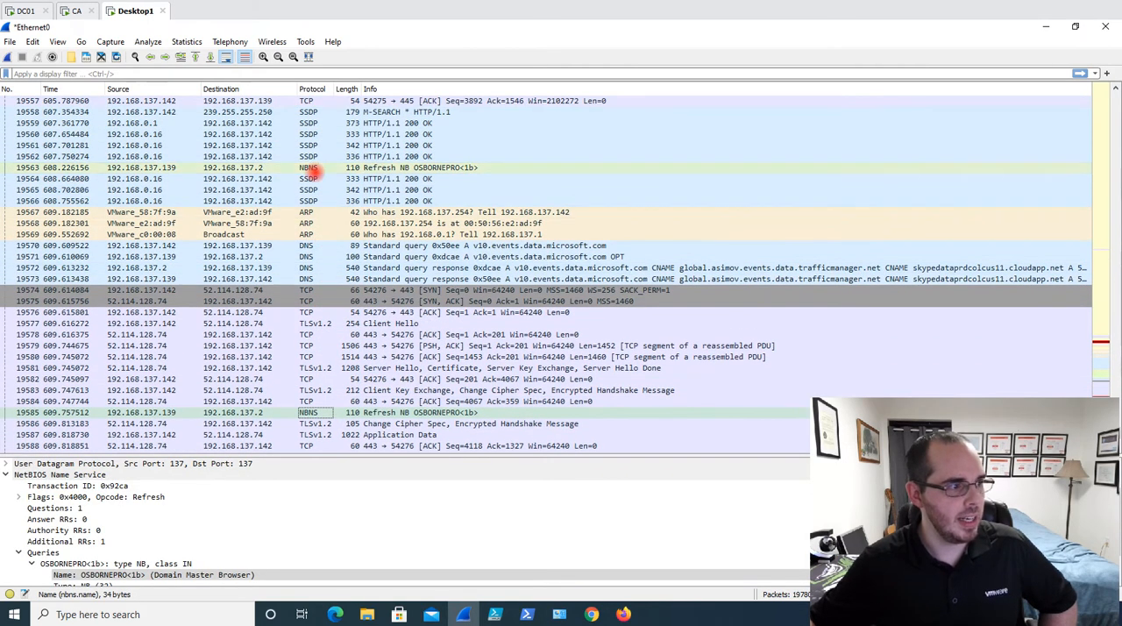
{"action": "left_click", "coordinate": [309, 254]}
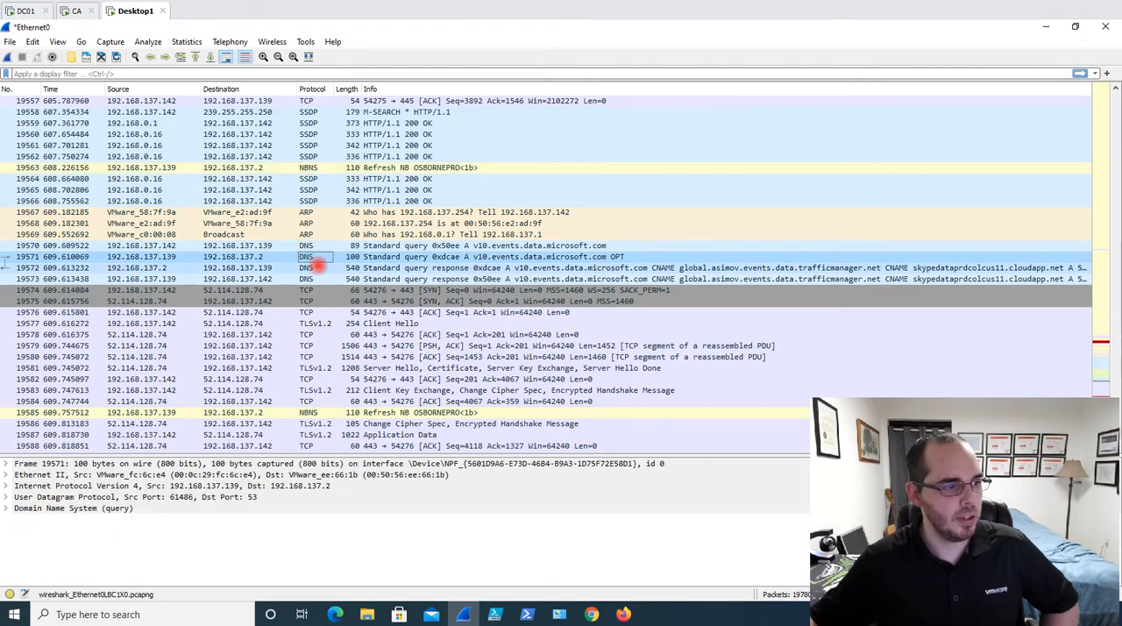
{"action": "scroll", "coordinate": [312, 259], "scroll_direction": "down", "scroll_amount": 16}
{"action": "scroll", "coordinate": [377, 271], "scroll_direction": "up", "scroll_amount": 12}
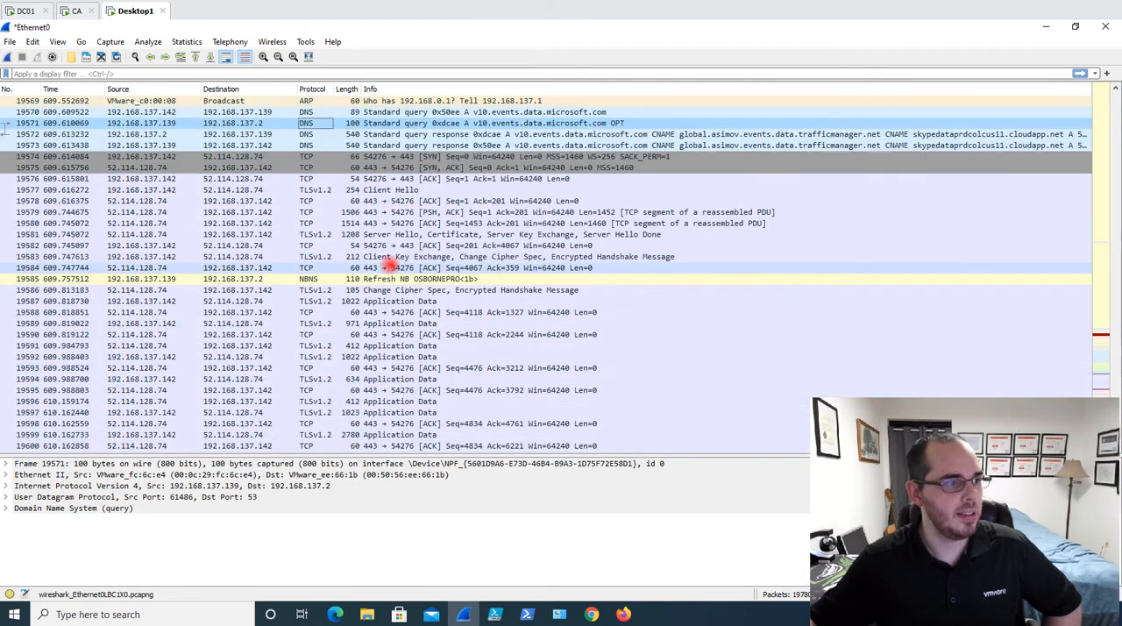
{"action": "left_click", "coordinate": [412, 112]}
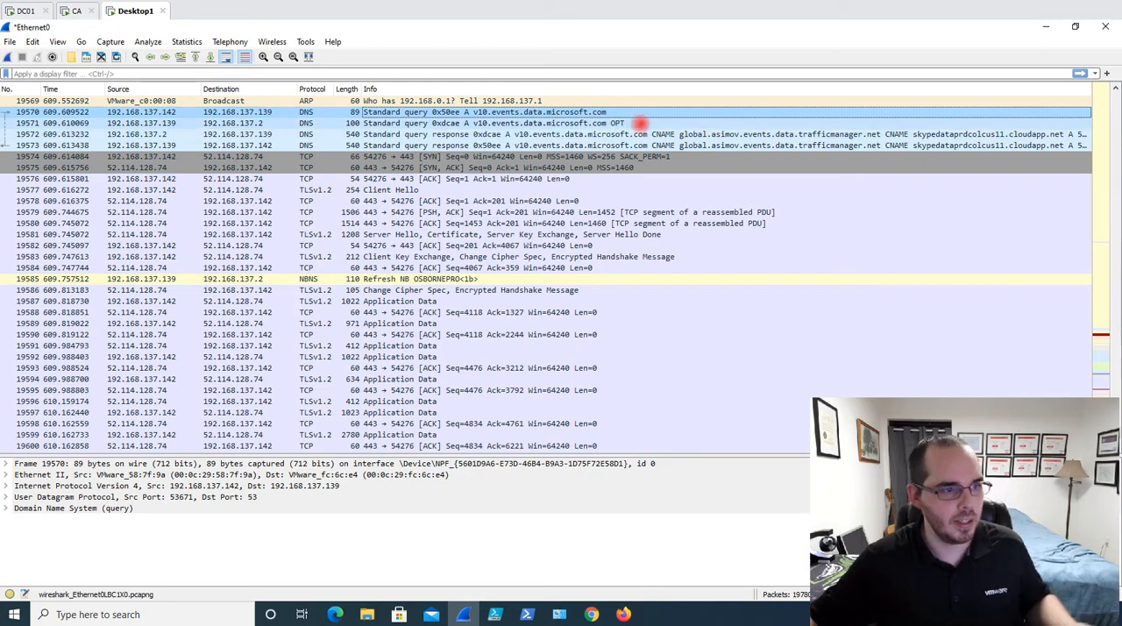
Examine the NBNS registration packets for DESKTOP1 and OSBORNEPRO near the end of the capture
{"action": "scroll", "coordinate": [547, 211], "scroll_direction": "down", "scroll_amount": 6}
{"action": "scroll", "coordinate": [547, 212], "scroll_direction": "down", "scroll_amount": 11}
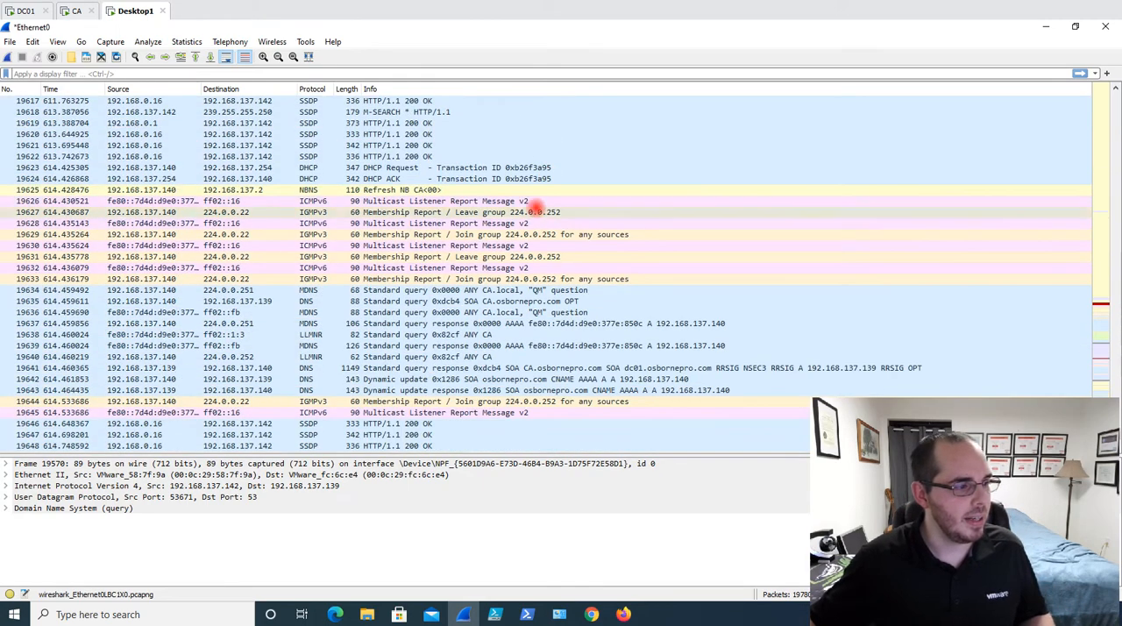
{"action": "scroll", "coordinate": [431, 245], "scroll_direction": "down", "scroll_amount": 14}
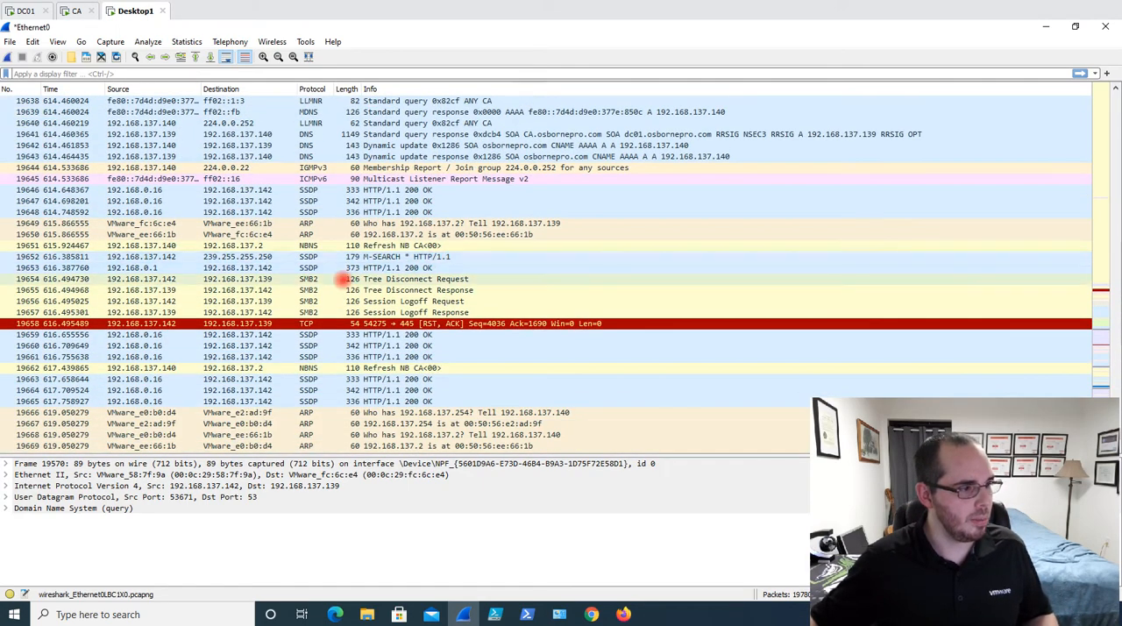
{"action": "scroll", "coordinate": [313, 281], "scroll_direction": "down", "scroll_amount": 5}
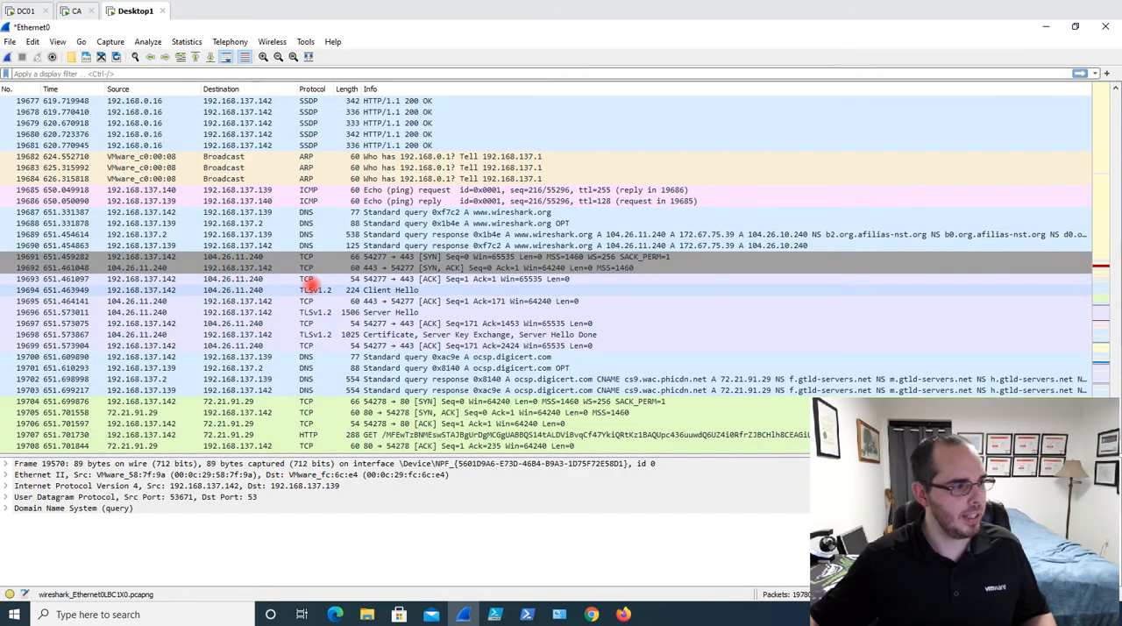
{"action": "scroll", "coordinate": [342, 263], "scroll_direction": "down", "scroll_amount": 15}
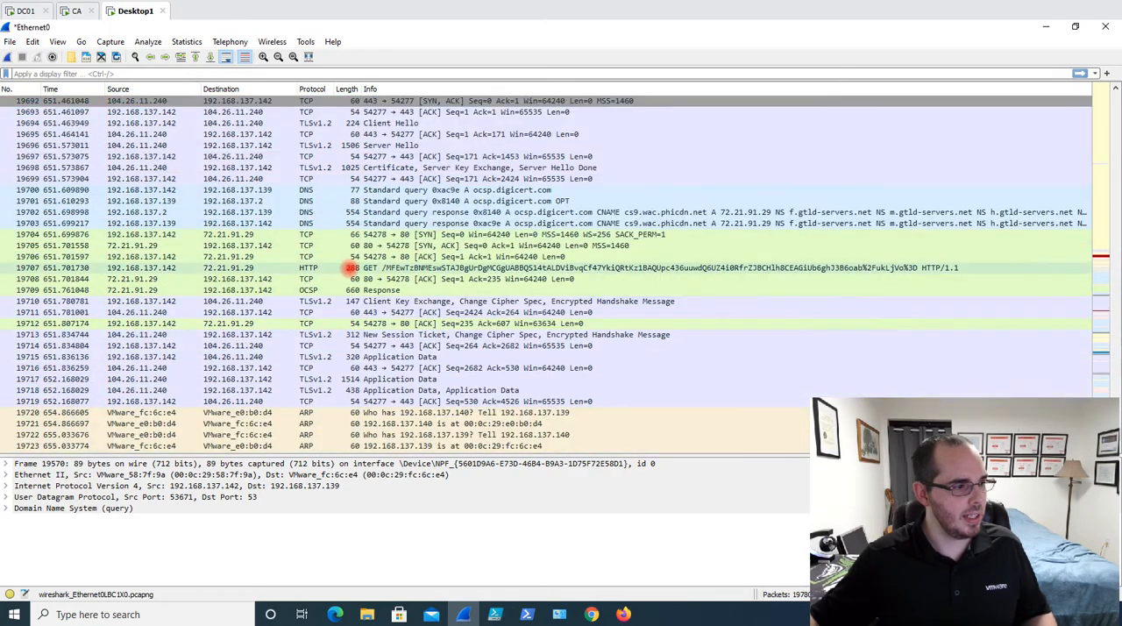
{"action": "scroll", "coordinate": [326, 314], "scroll_direction": "down", "scroll_amount": 9}
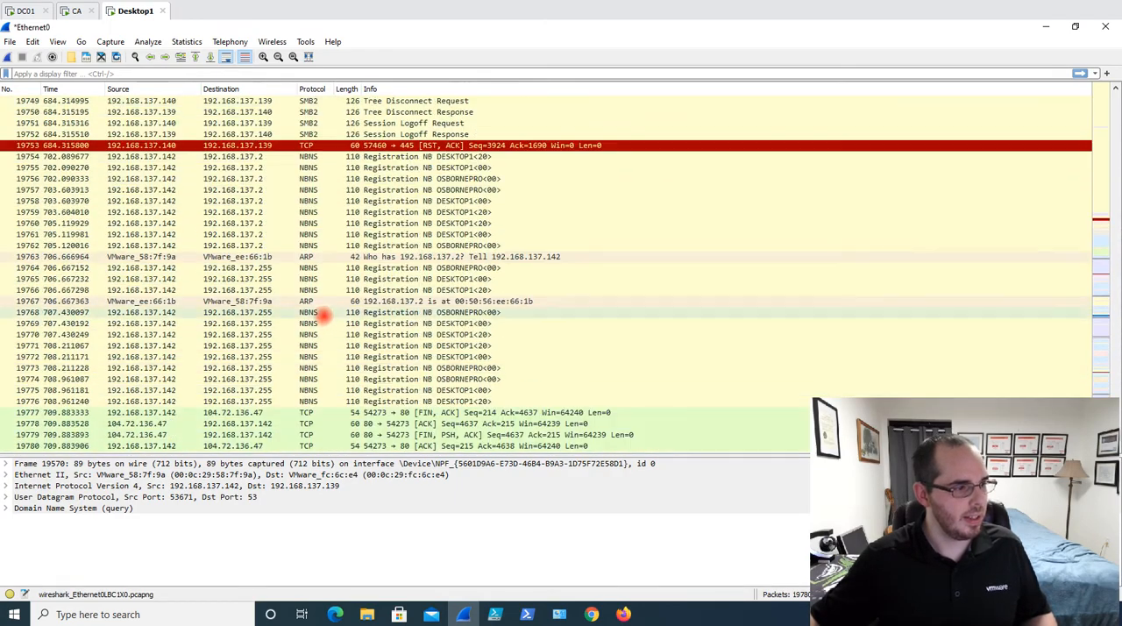
{"action": "left_click", "coordinate": [311, 222]}
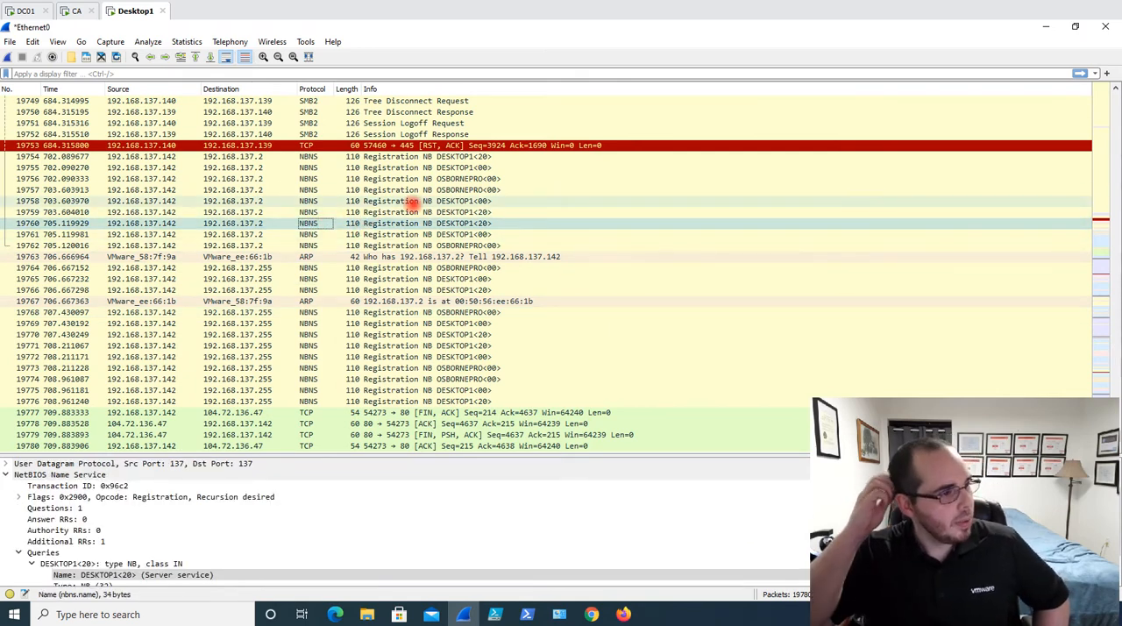
{"action": "left_click", "coordinate": [495, 167]}
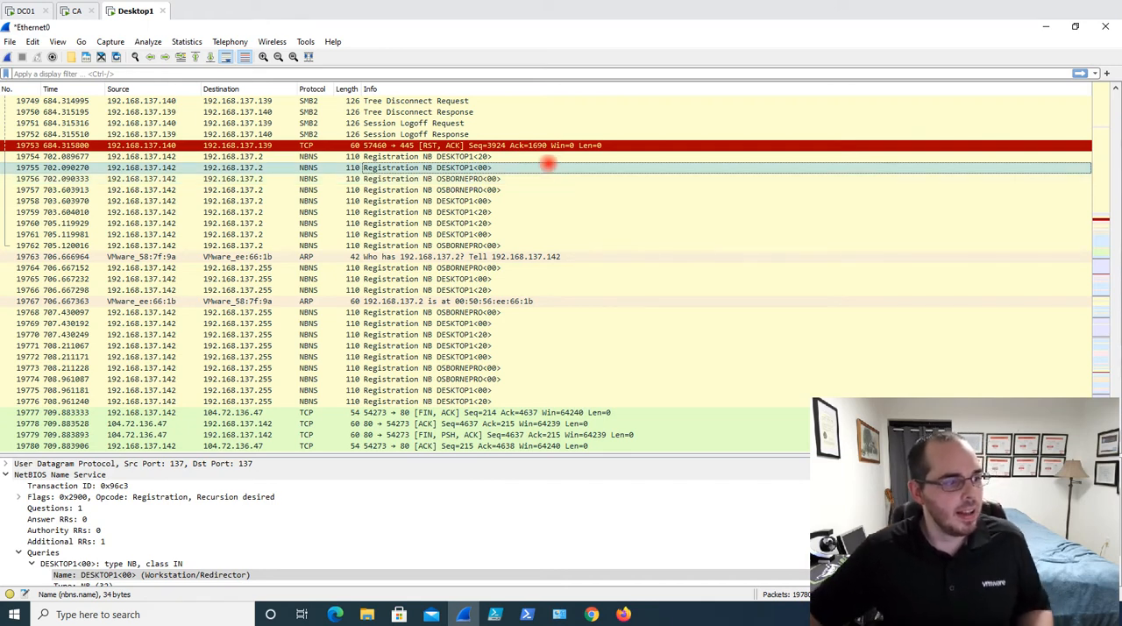
{"action": "left_click", "coordinate": [492, 213]}
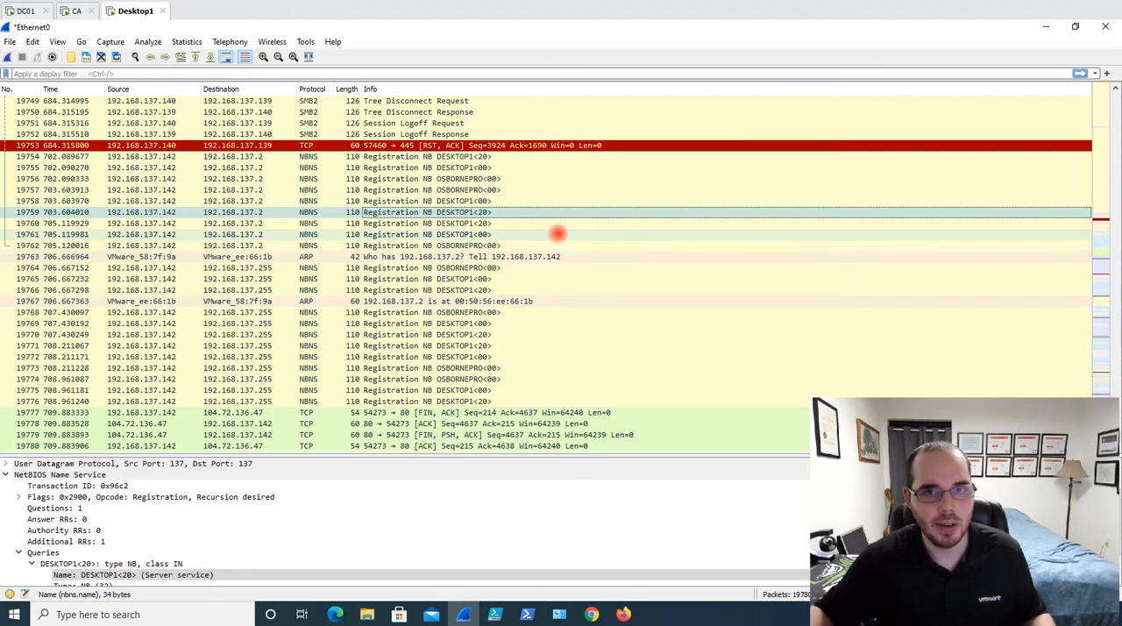
{"action": "left_click", "coordinate": [460, 313]}
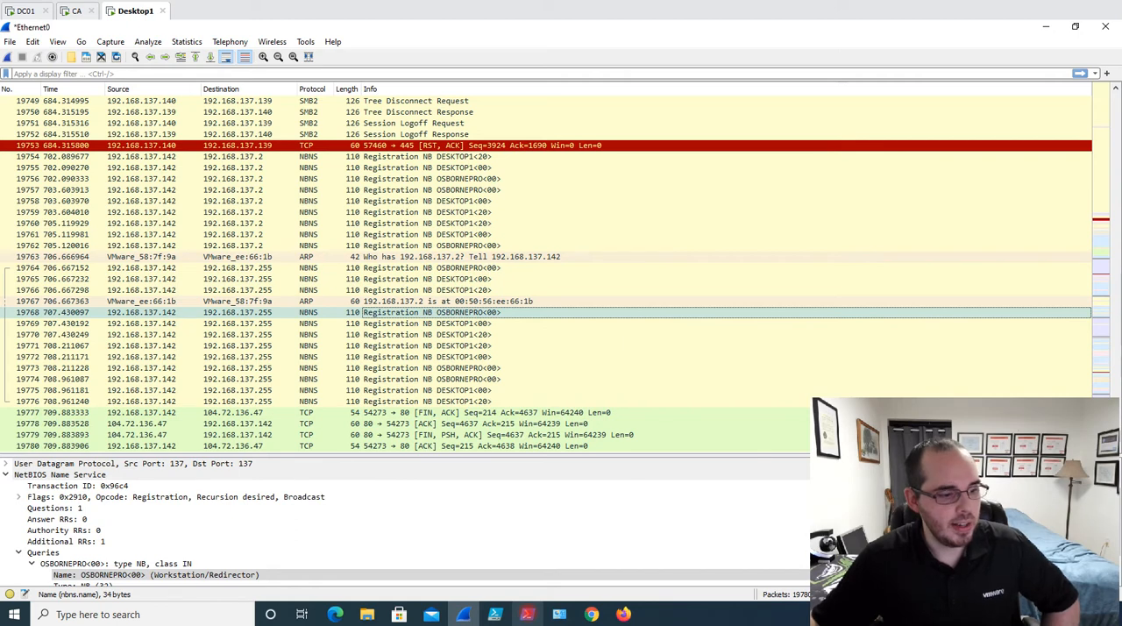
Switch to the administrator Windows PowerShell window
{"action": "left_click", "coordinate": [527, 613]}
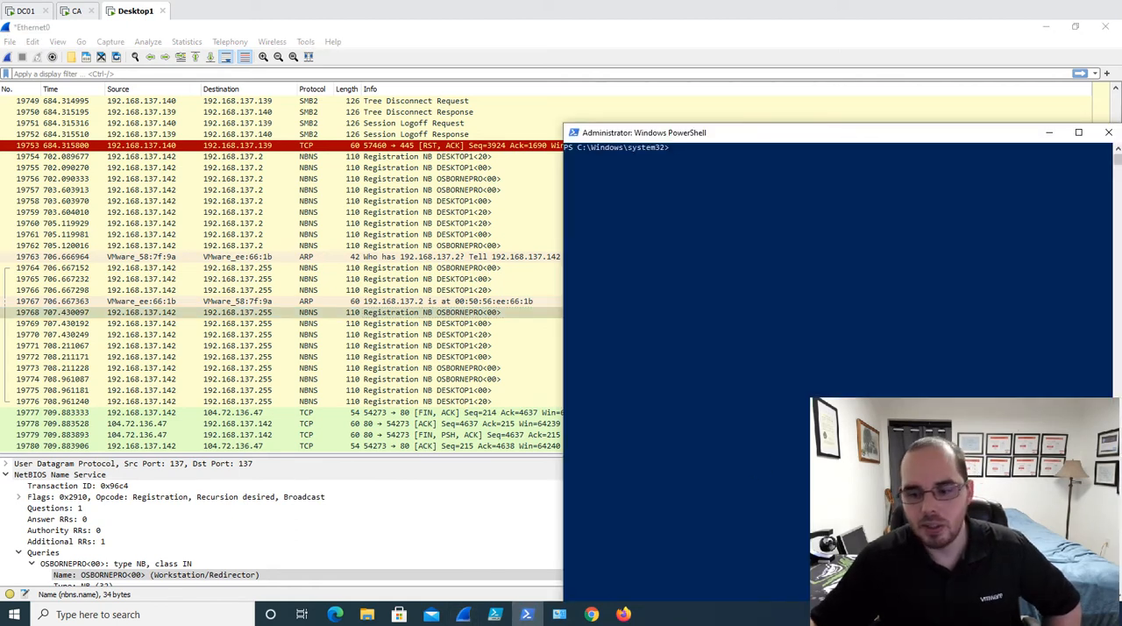
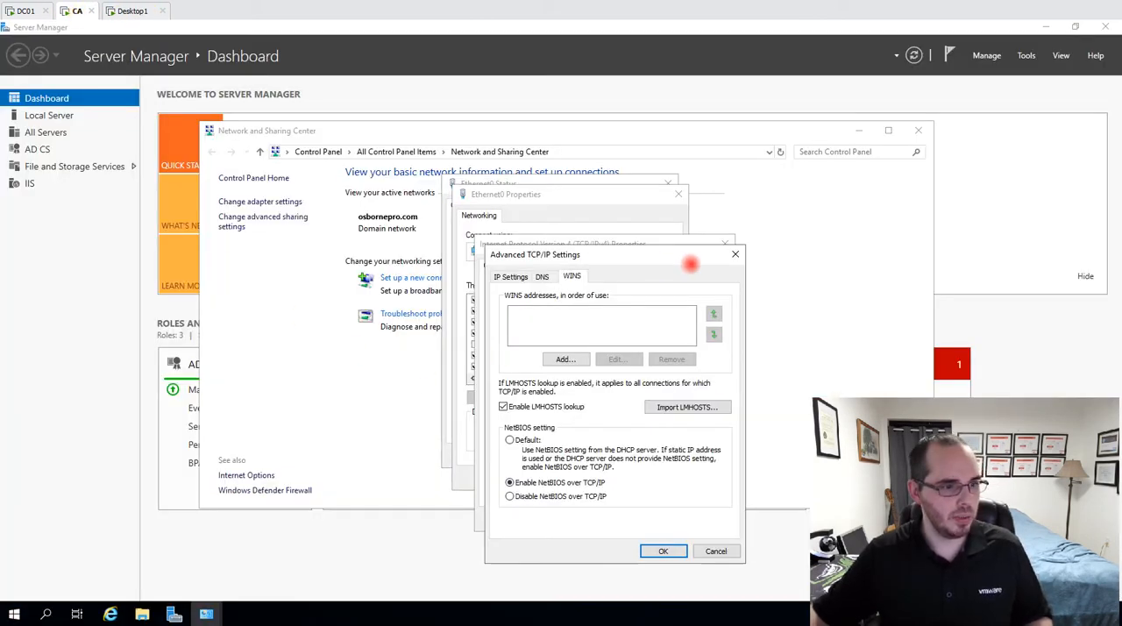
Switch to File Explorer, go to the network share \\192.168.137.142\c$ and open its Users folder
{"action": "left_click", "coordinate": [142, 614]}
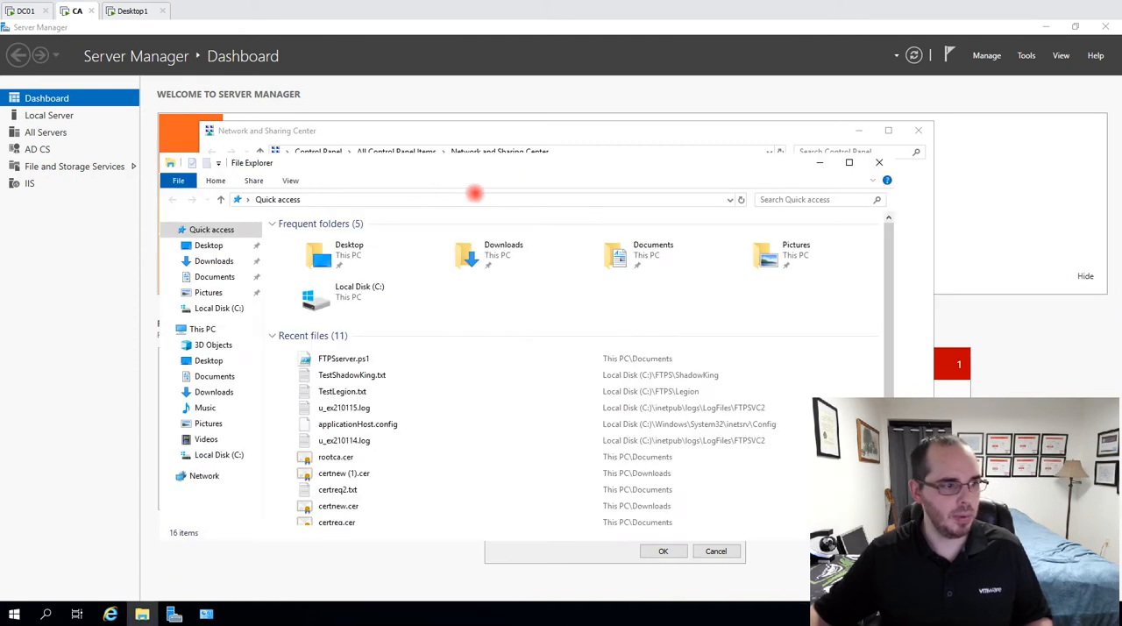
{"action": "left_click", "coordinate": [460, 199]}
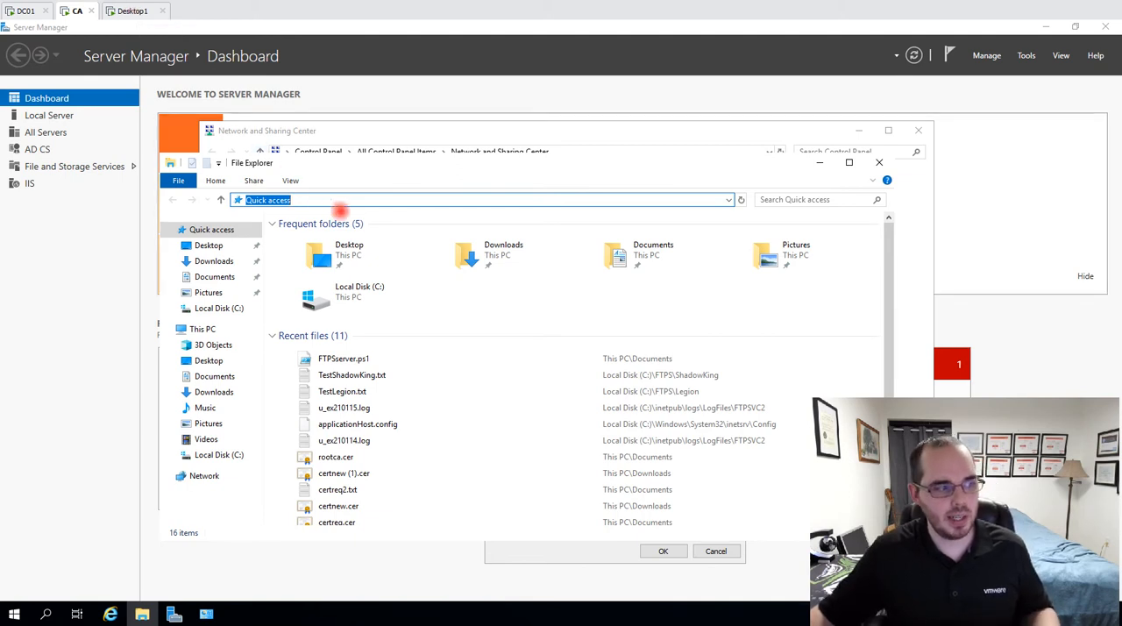
{"action": "left_click", "coordinate": [352, 199]}
{"action": "key", "text": "ctrl+a"}
{"action": "type", "text": "\\\\"}
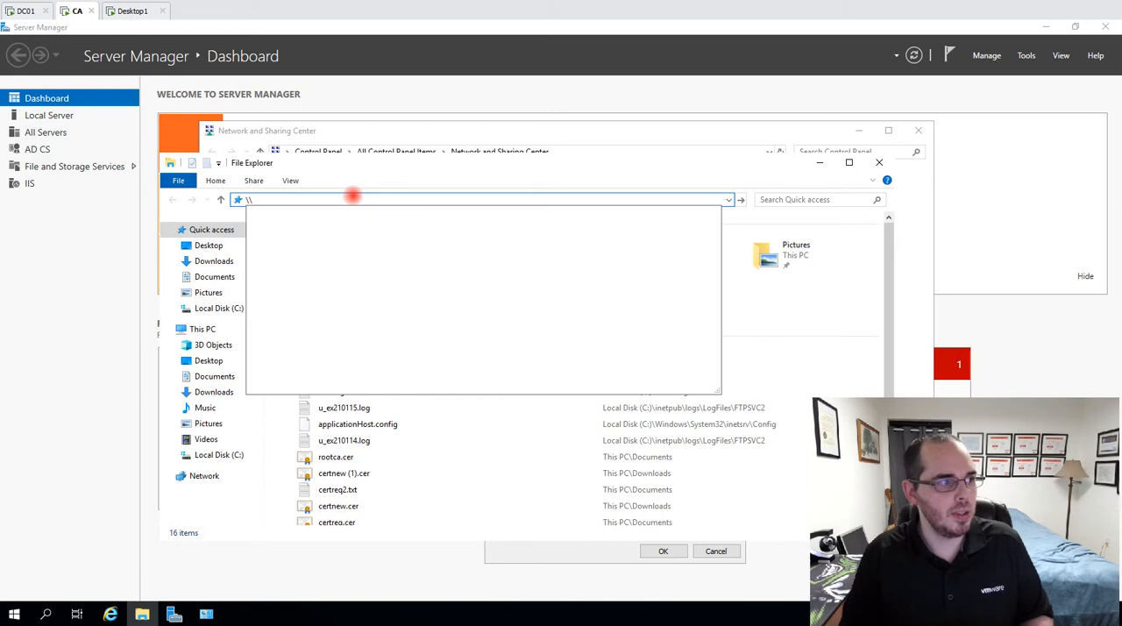
{"action": "type", "text": "19"}
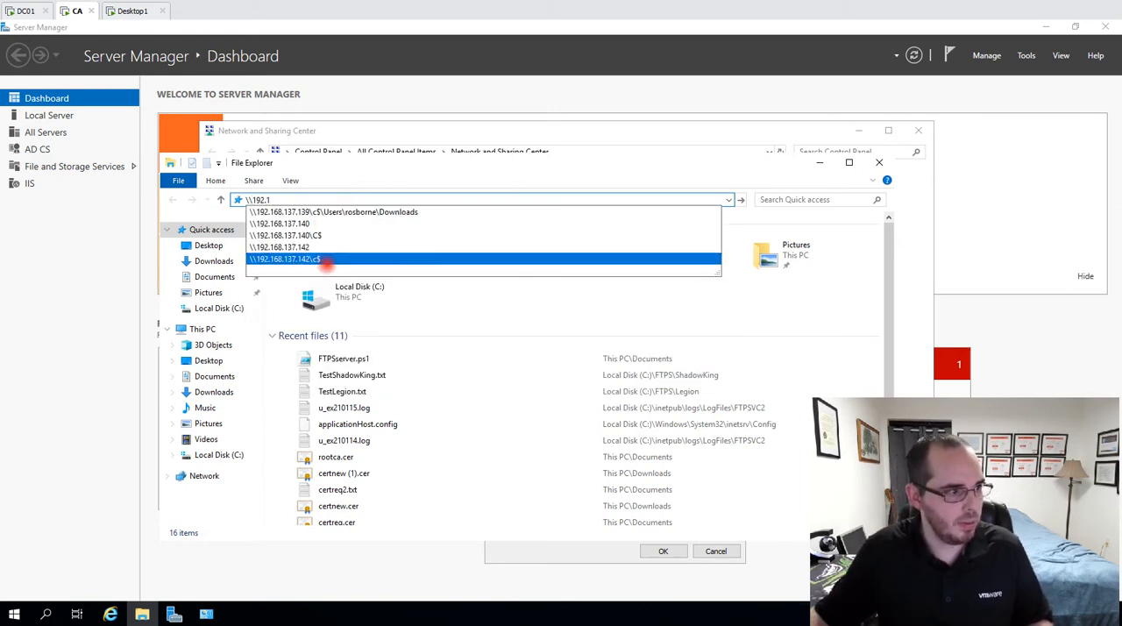
{"action": "type", "text": "2.1"}
{"action": "left_click", "coordinate": [326, 260]}
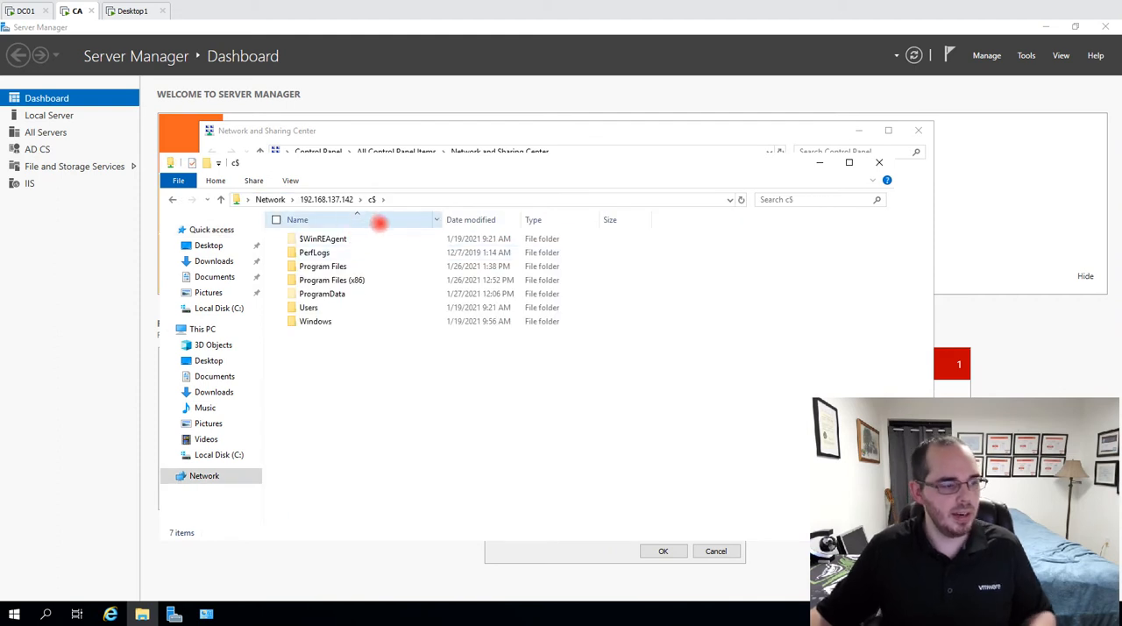
{"action": "left_click", "coordinate": [330, 307]}
{"action": "double_click", "coordinate": [329, 307]}
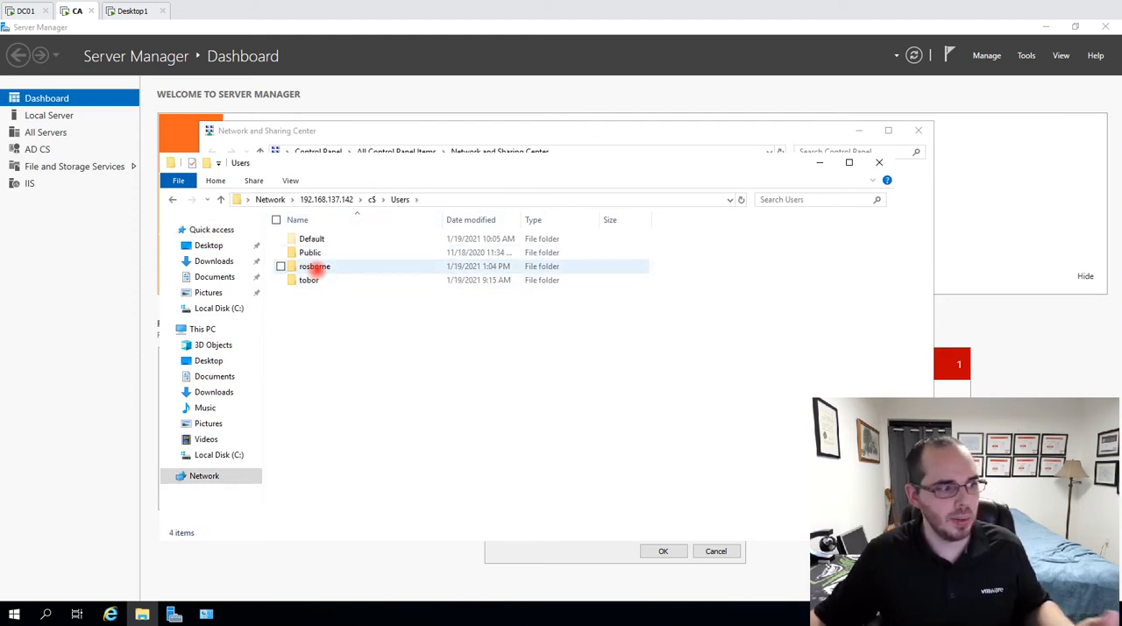
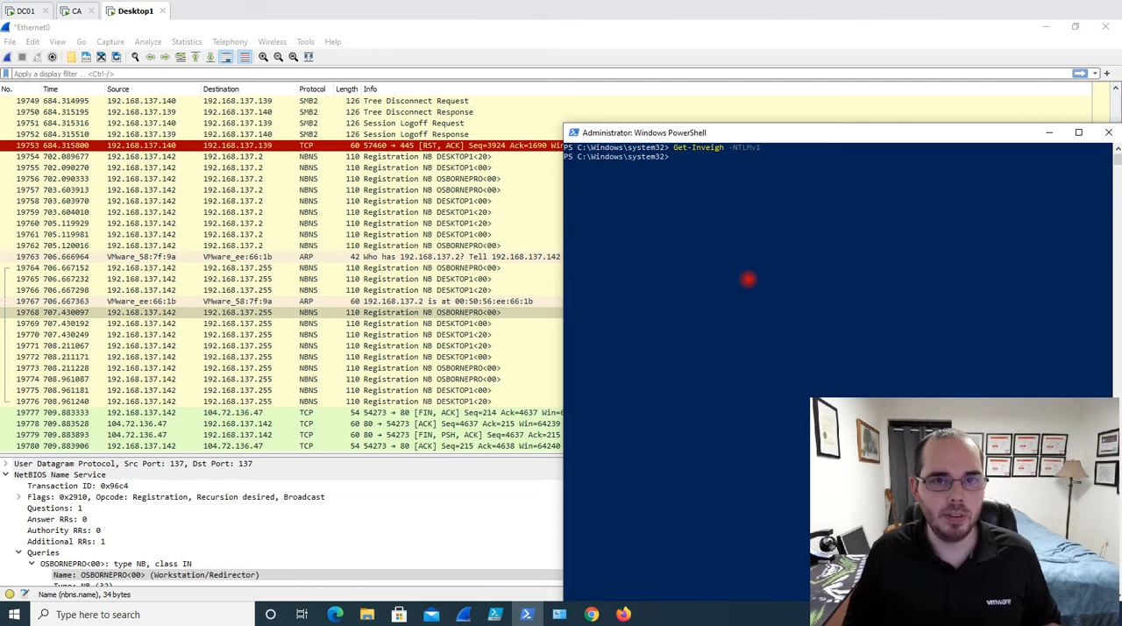
{"action": "left_click", "coordinate": [755, 149]}
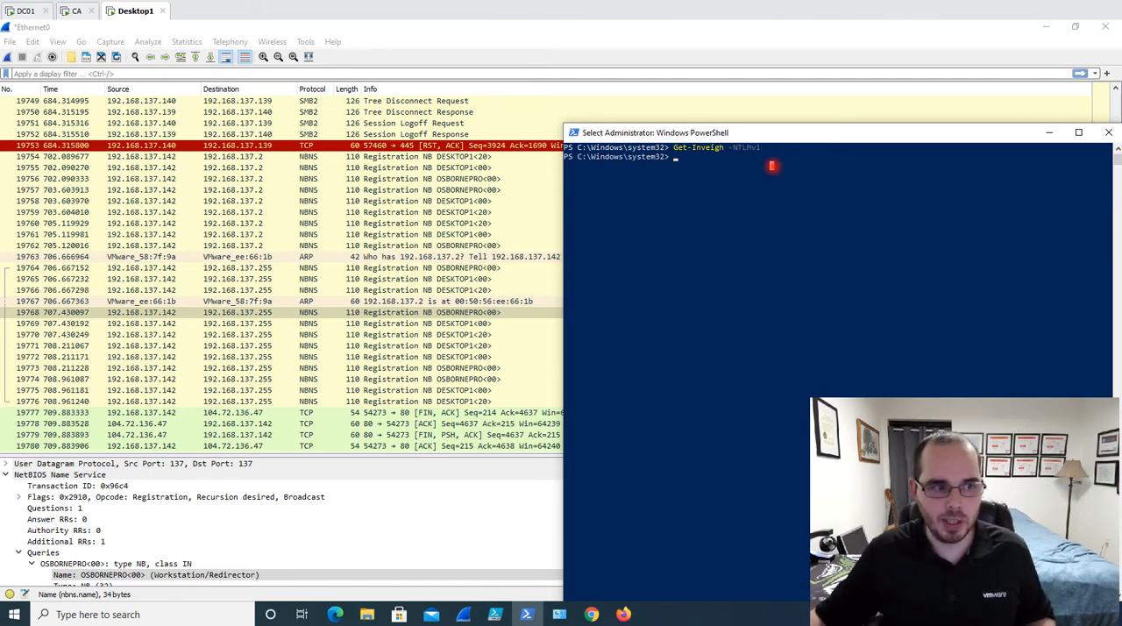
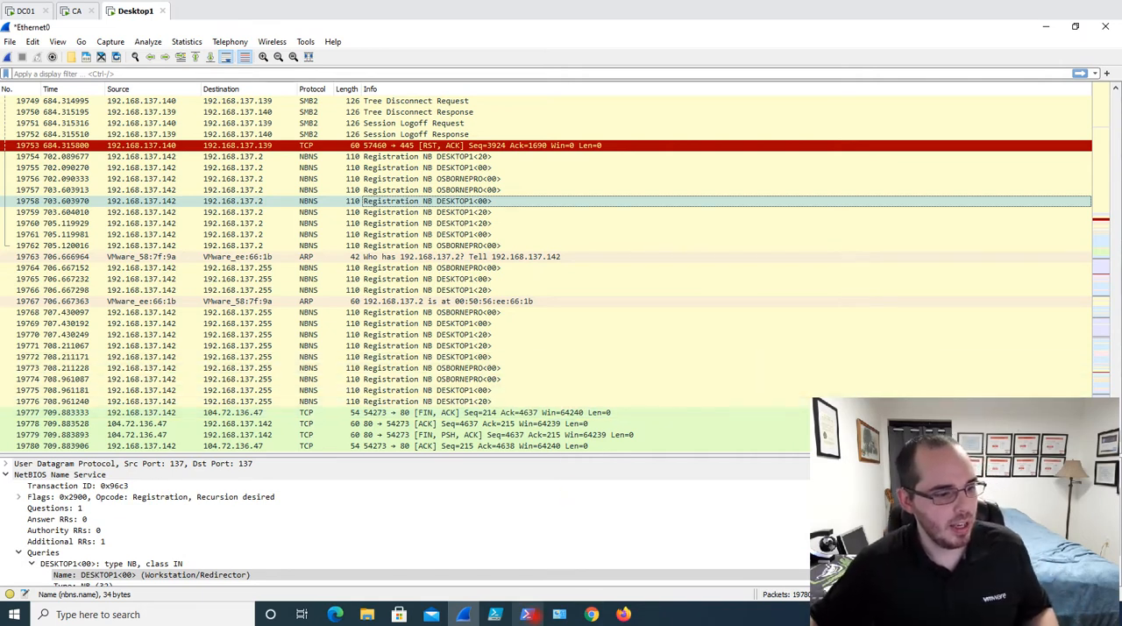
{"action": "left_click", "coordinate": [530, 615]}
{"action": "left_click", "coordinate": [533, 615]}
{"action": "left_click", "coordinate": [591, 615]}
{"action": "left_click", "coordinate": [562, 615]}
{"action": "left_click", "coordinate": [589, 614]}
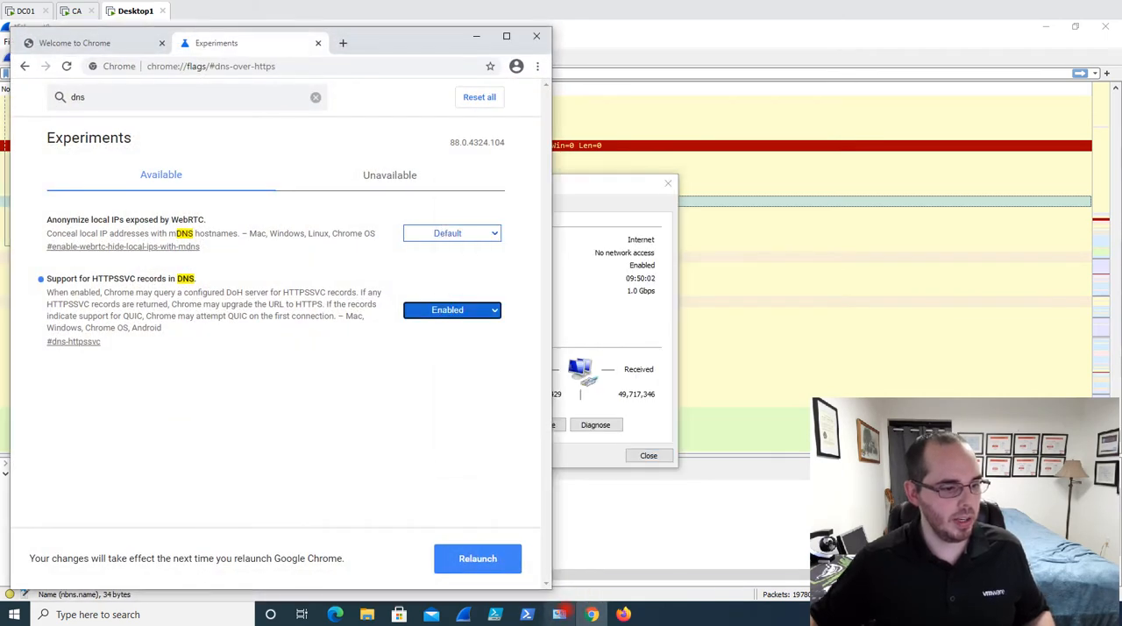
Open Control Panel and minimize the Chrome window covering it
{"action": "left_click", "coordinate": [208, 607]}
{"action": "type", "text": "contr"}
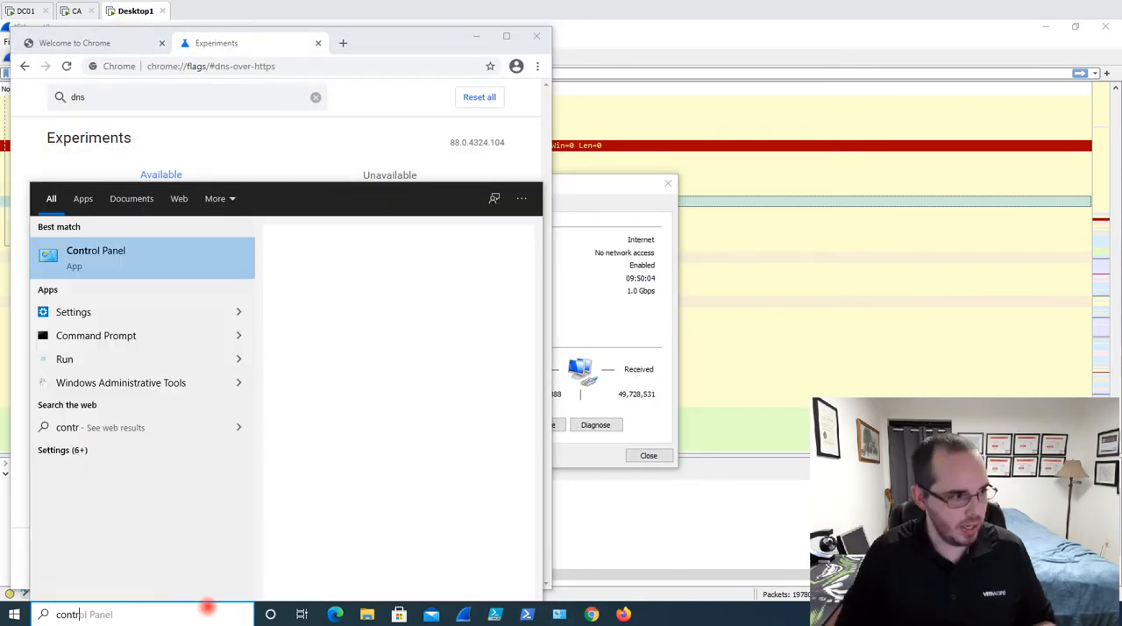
{"action": "key", "text": "Return"}
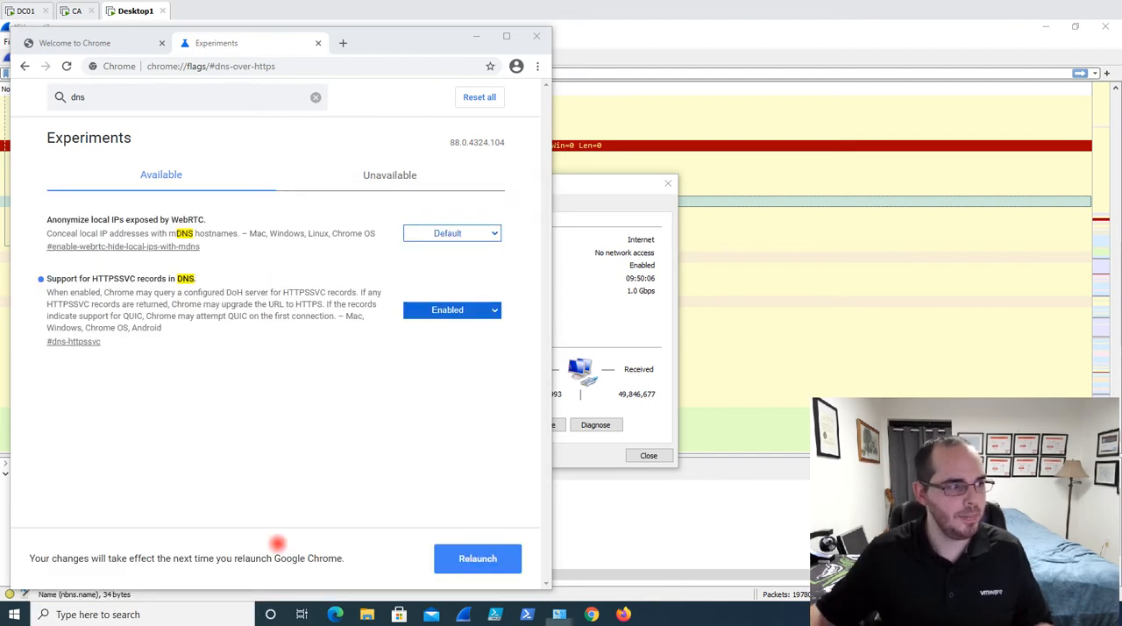
{"action": "left_click", "coordinate": [480, 39]}
{"action": "left_click", "coordinate": [480, 39]}
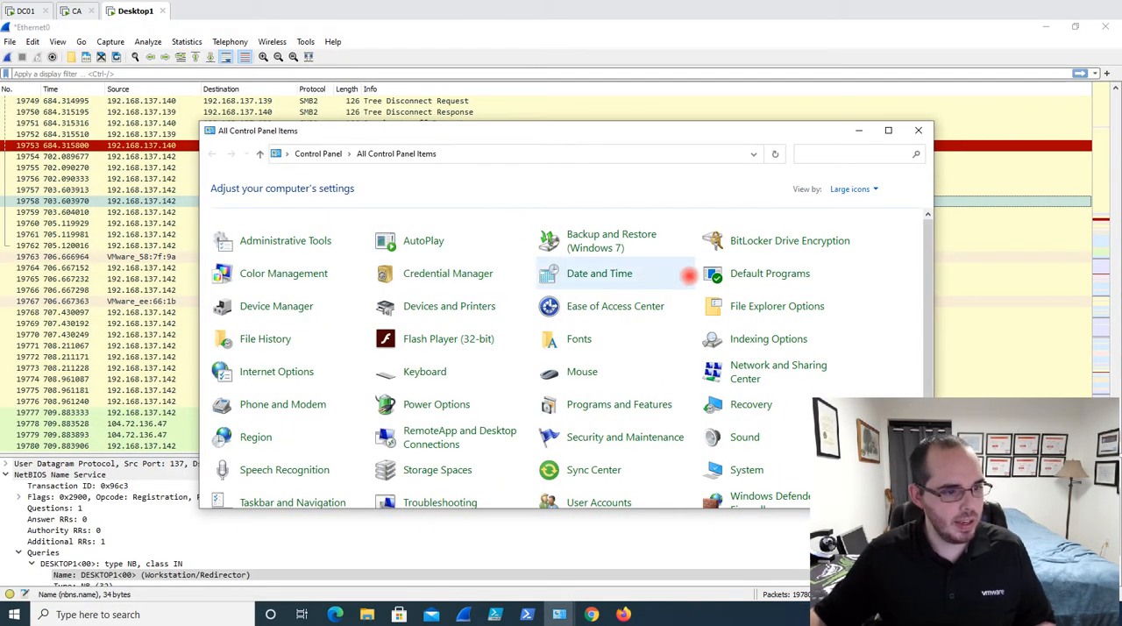
Through Network and Sharing Center, open the WINS settings in the advanced TCP/IPv4 properties of the Ethernet0 connection
{"action": "scroll", "coordinate": [772, 298], "scroll_direction": "down", "scroll_amount": 1}
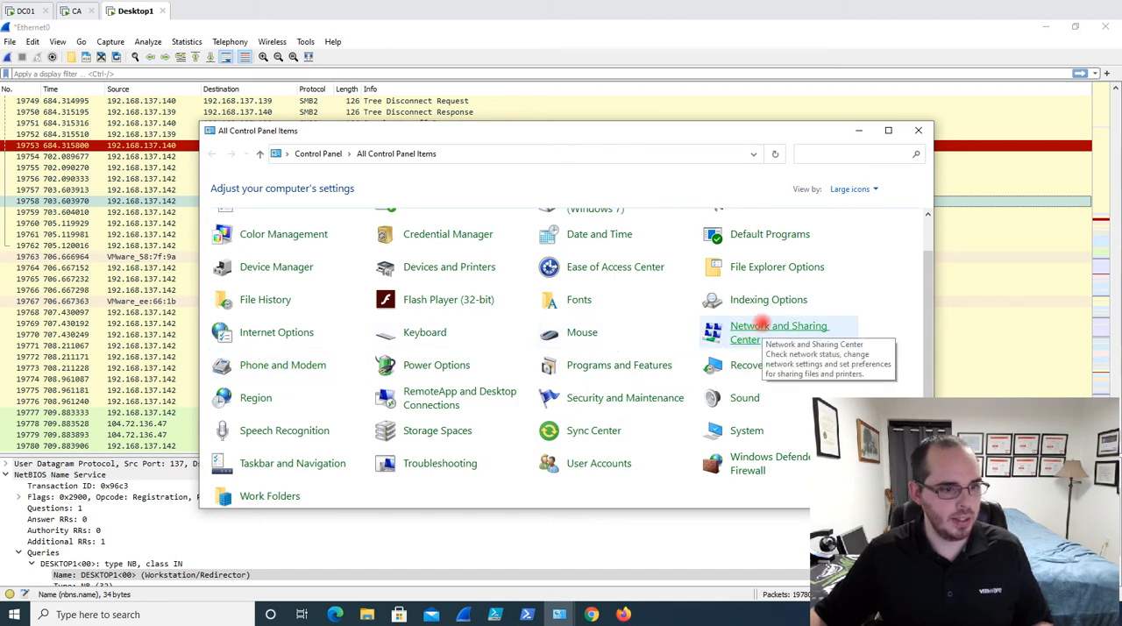
{"action": "left_click", "coordinate": [759, 327]}
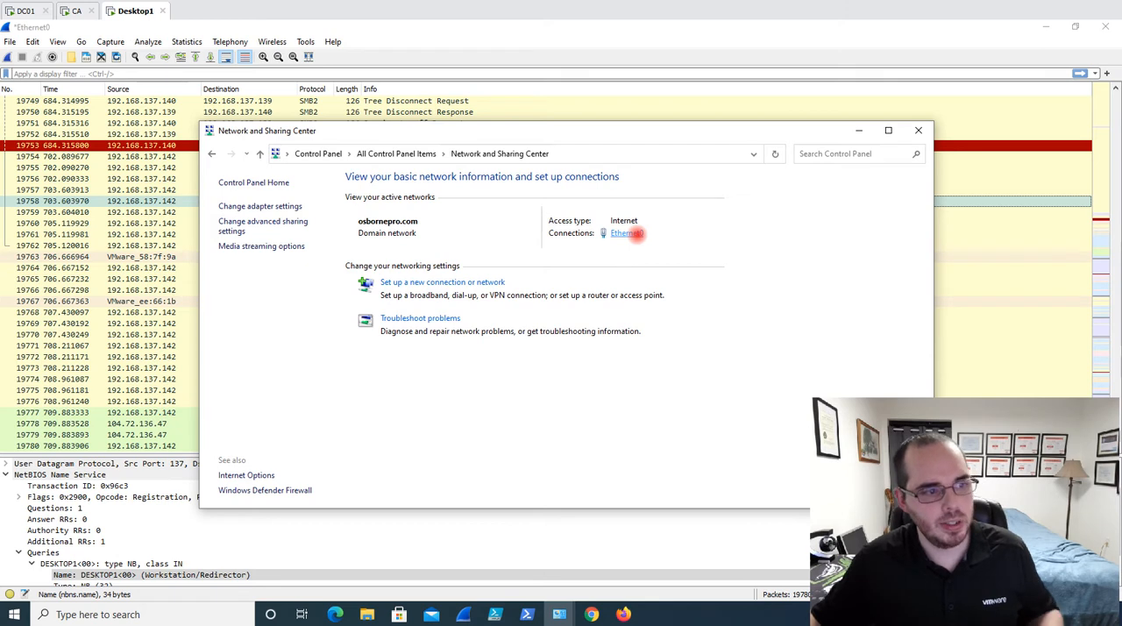
{"action": "left_click", "coordinate": [628, 233]}
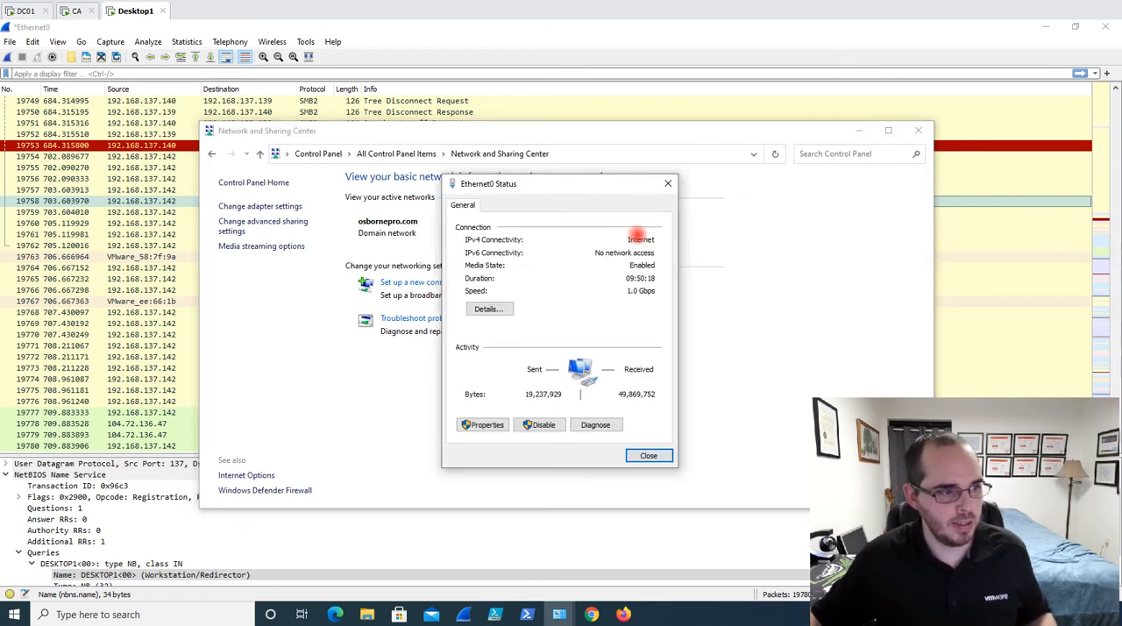
{"action": "left_click", "coordinate": [489, 425]}
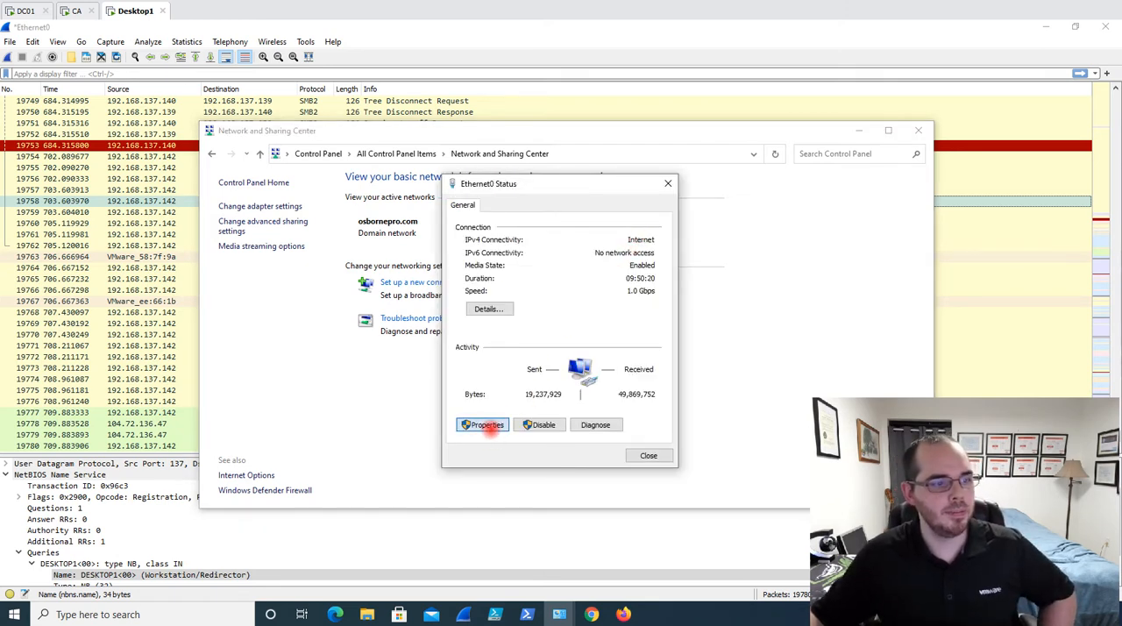
{"action": "left_click", "coordinate": [596, 345]}
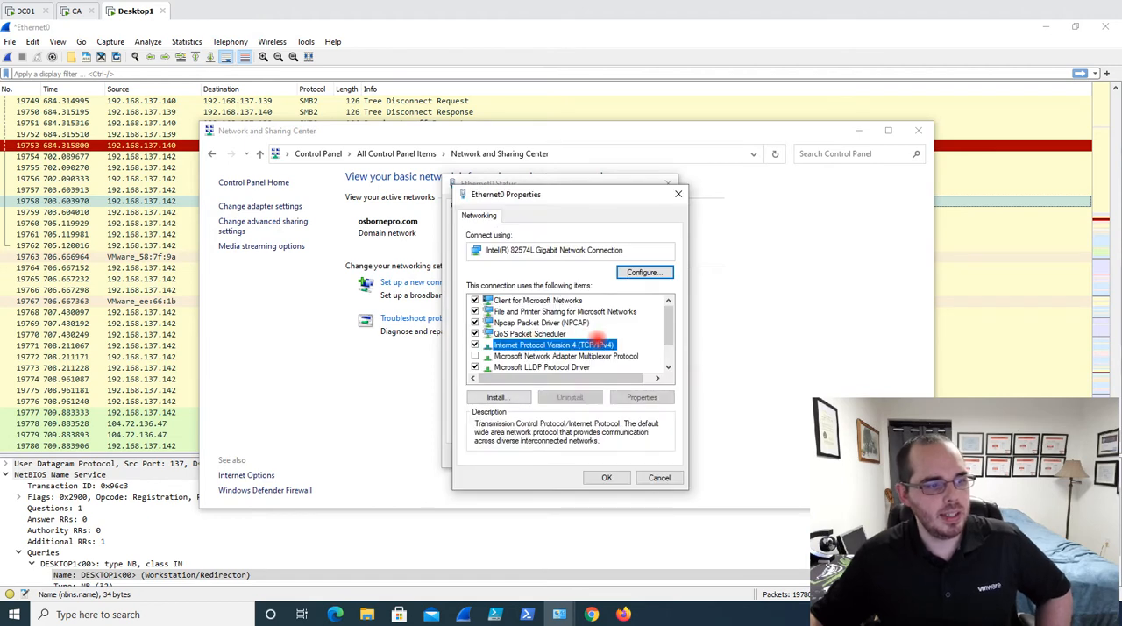
{"action": "left_click", "coordinate": [642, 397]}
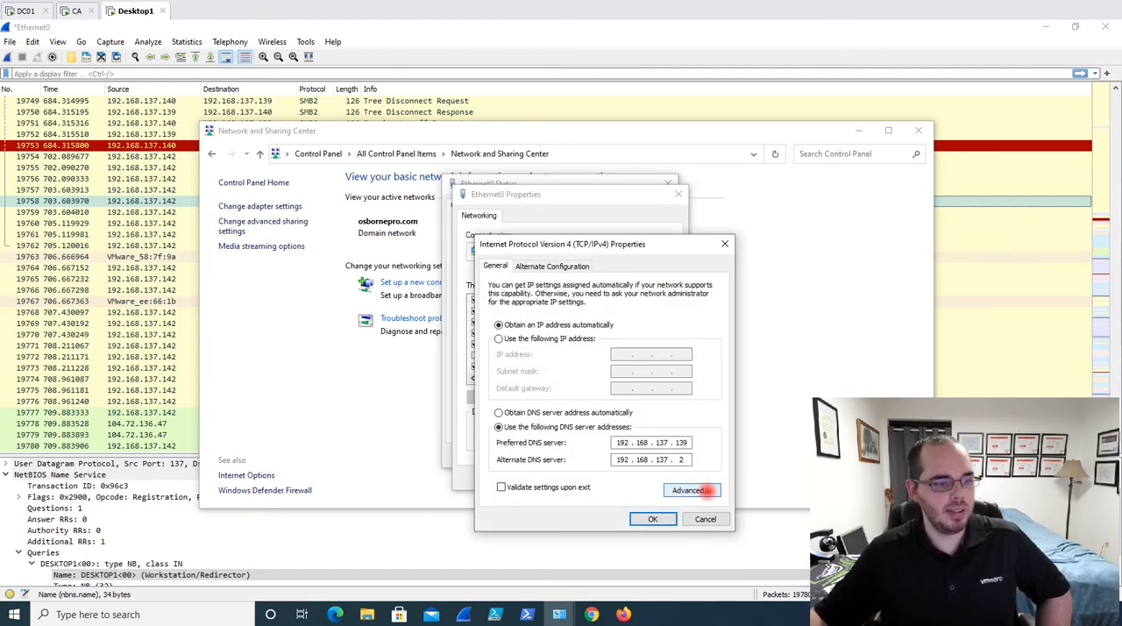
{"action": "left_click", "coordinate": [688, 490]}
{"action": "left_click", "coordinate": [573, 276]}
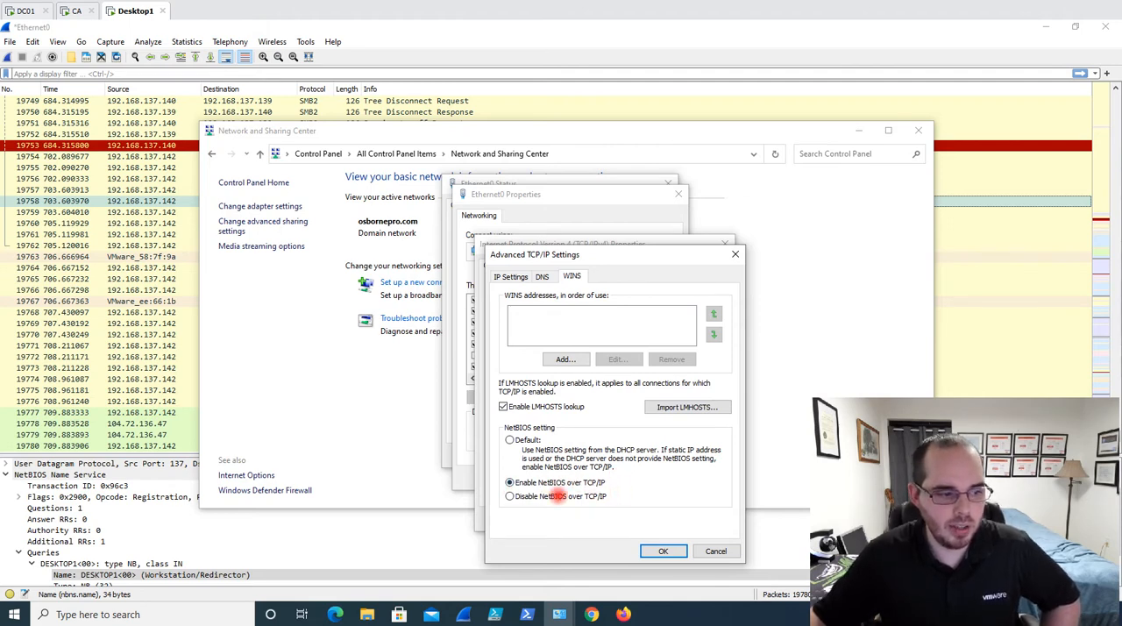
Turn off LMHOSTS lookup and disable NetBIOS over TCP/IP for Ethernet0, accepting the changes and closing the connection dialogs
{"action": "left_click", "coordinate": [509, 440]}
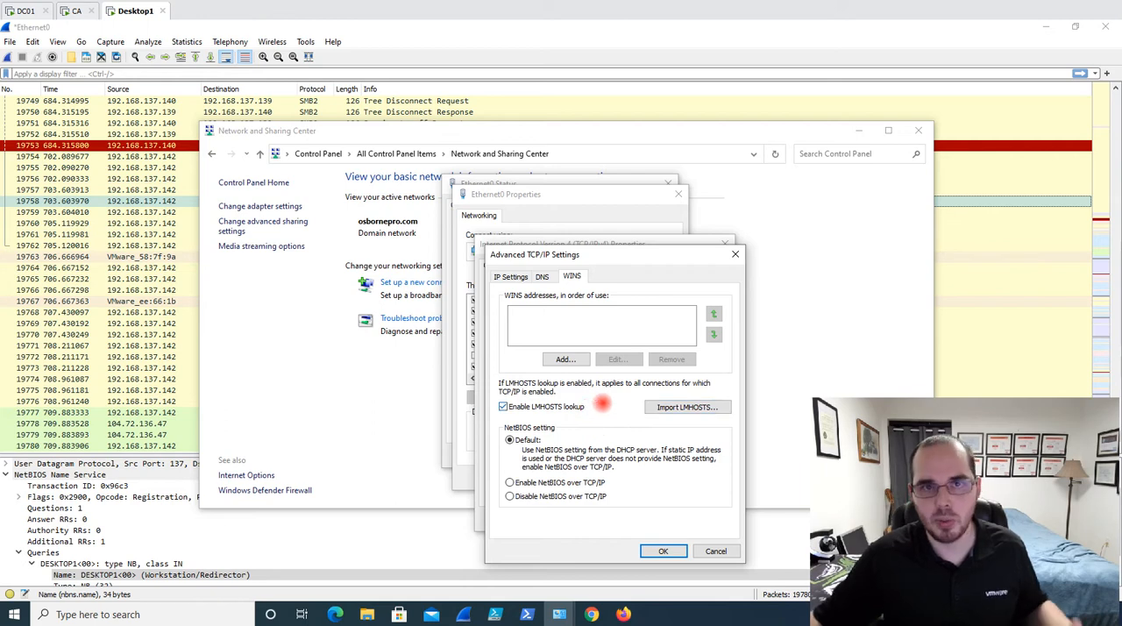
{"action": "left_click", "coordinate": [504, 406]}
{"action": "left_click", "coordinate": [510, 496]}
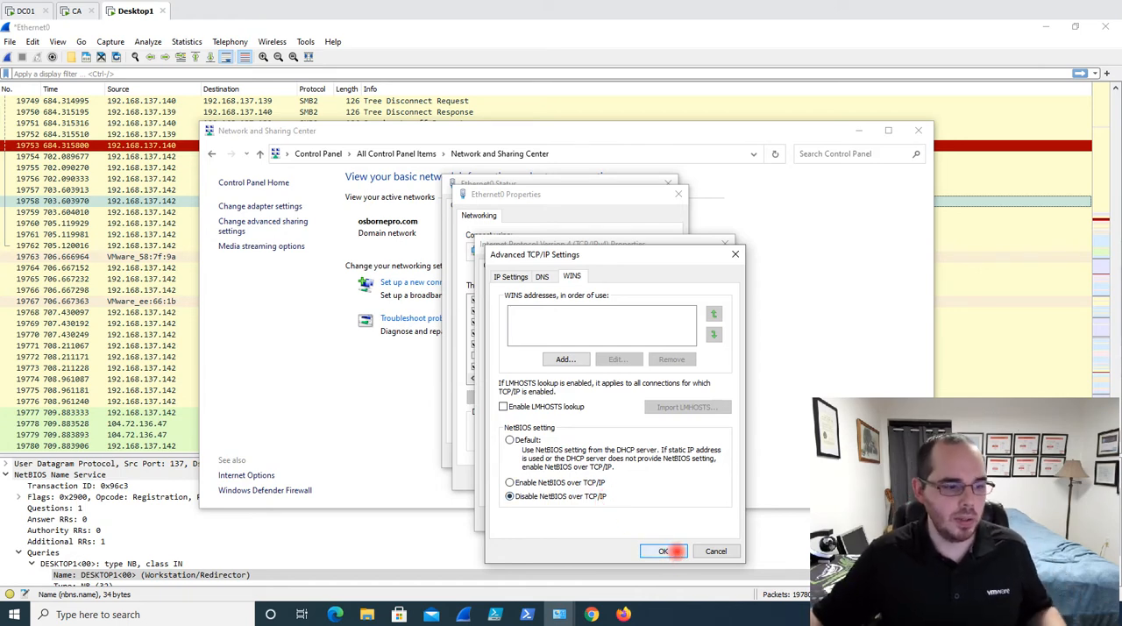
{"action": "left_click", "coordinate": [666, 551]}
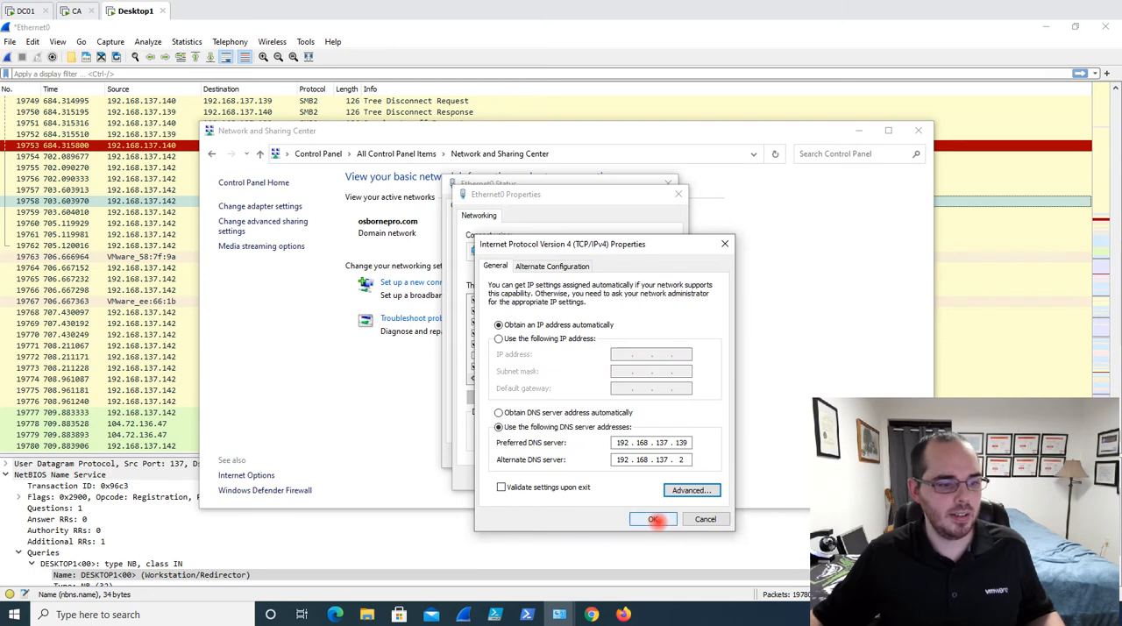
{"action": "left_click", "coordinate": [654, 519]}
{"action": "left_click", "coordinate": [602, 477]}
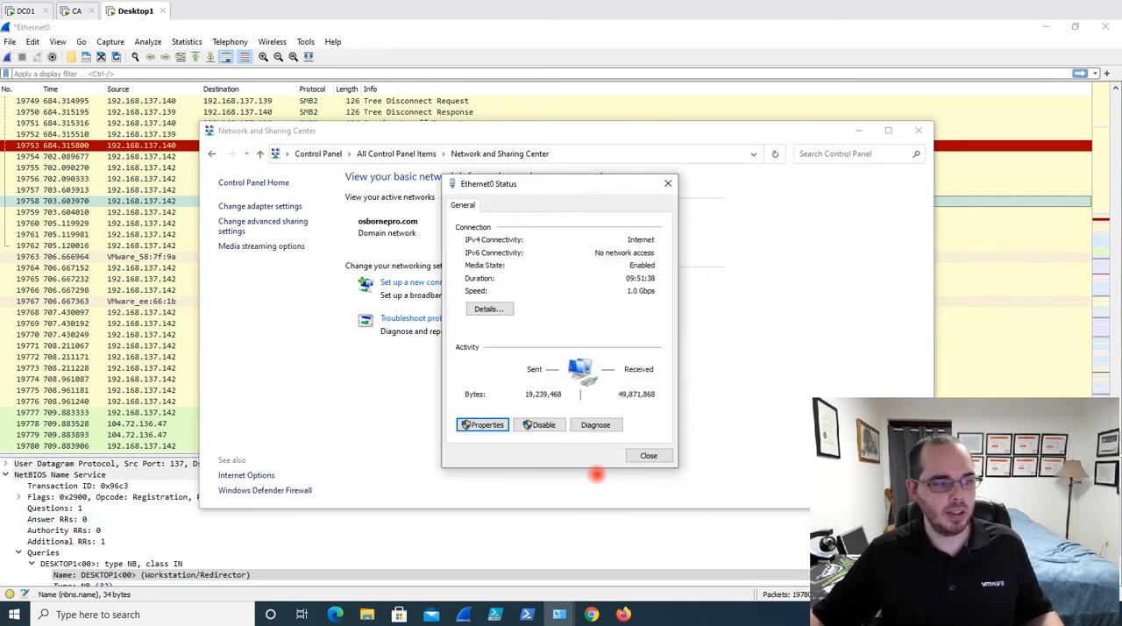
{"action": "mouse_move", "coordinate": [575, 171]}
{"action": "left_mouse_down"}
{"action": "mouse_move", "coordinate": [619, 150]}
{"action": "mouse_move", "coordinate": [576, 152]}
{"action": "left_mouse_up"}
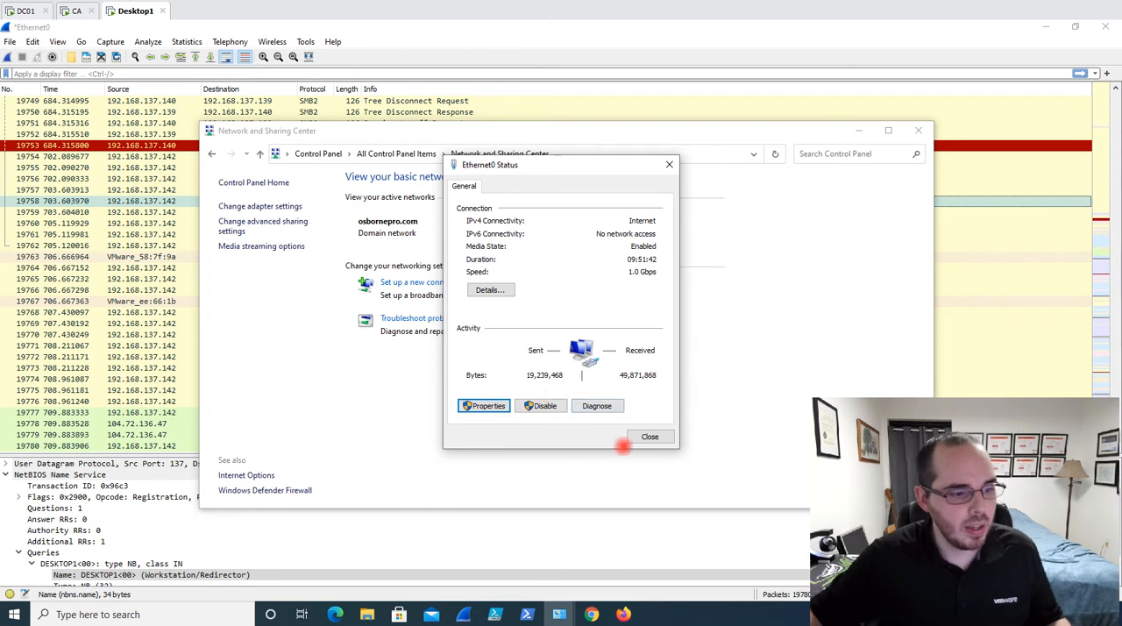
{"action": "left_click", "coordinate": [650, 437]}
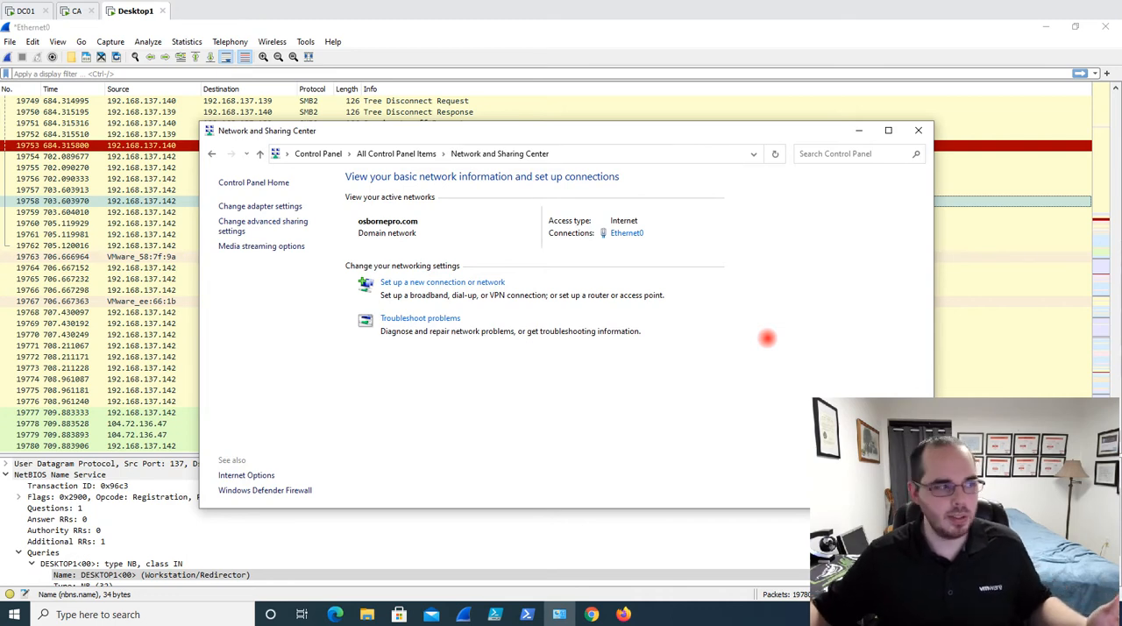
Switch to the DC01 machine, open Group Policy Management and review all settings of the Settings LLMNR NetBIOS LMHOSTS policy object
{"action": "left_click", "coordinate": [25, 11]}
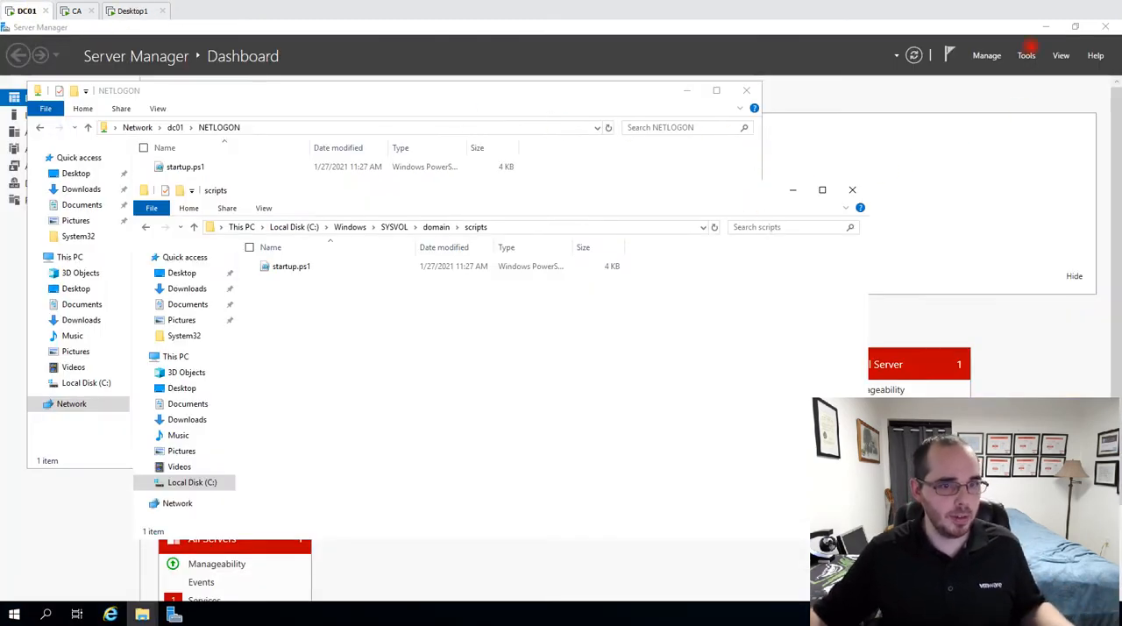
{"action": "left_click", "coordinate": [1028, 54]}
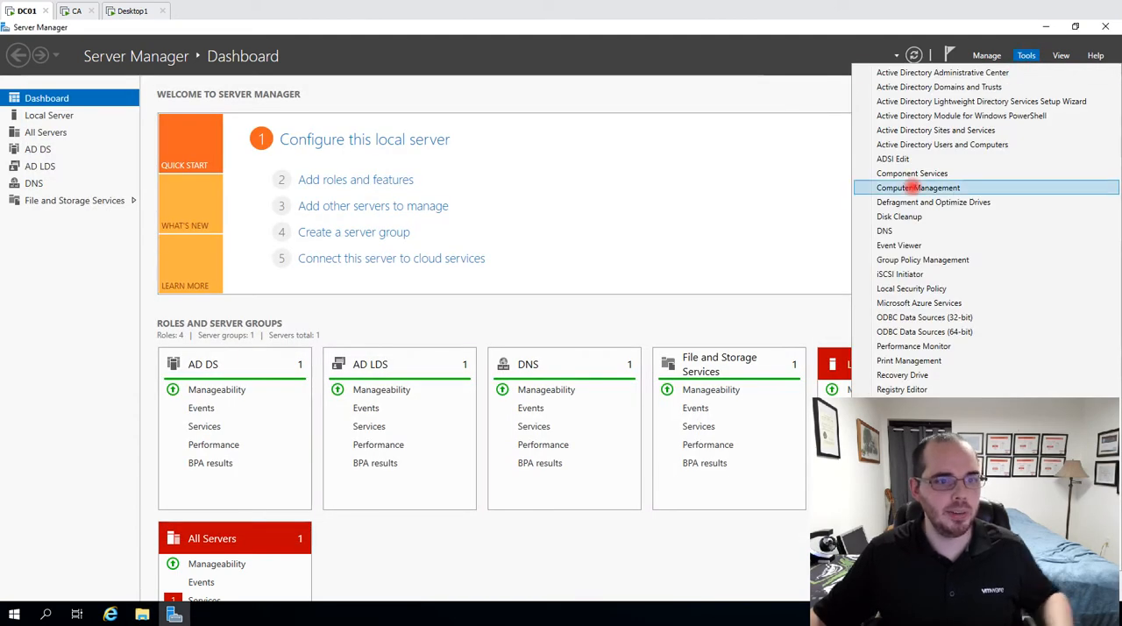
{"action": "left_click", "coordinate": [906, 260]}
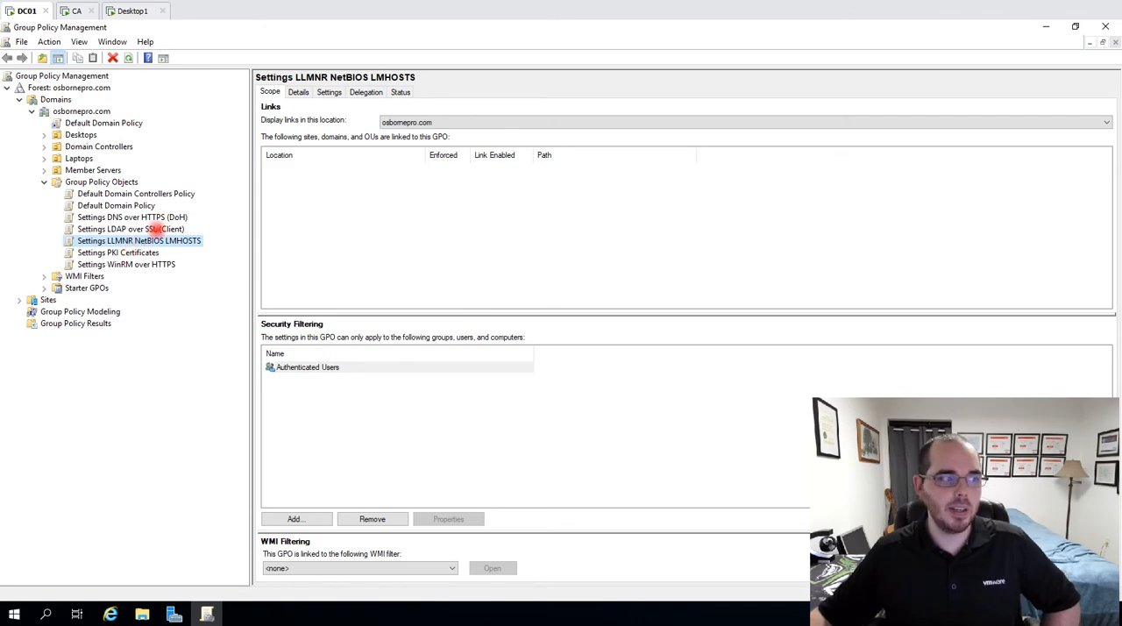
{"action": "left_click", "coordinate": [330, 93]}
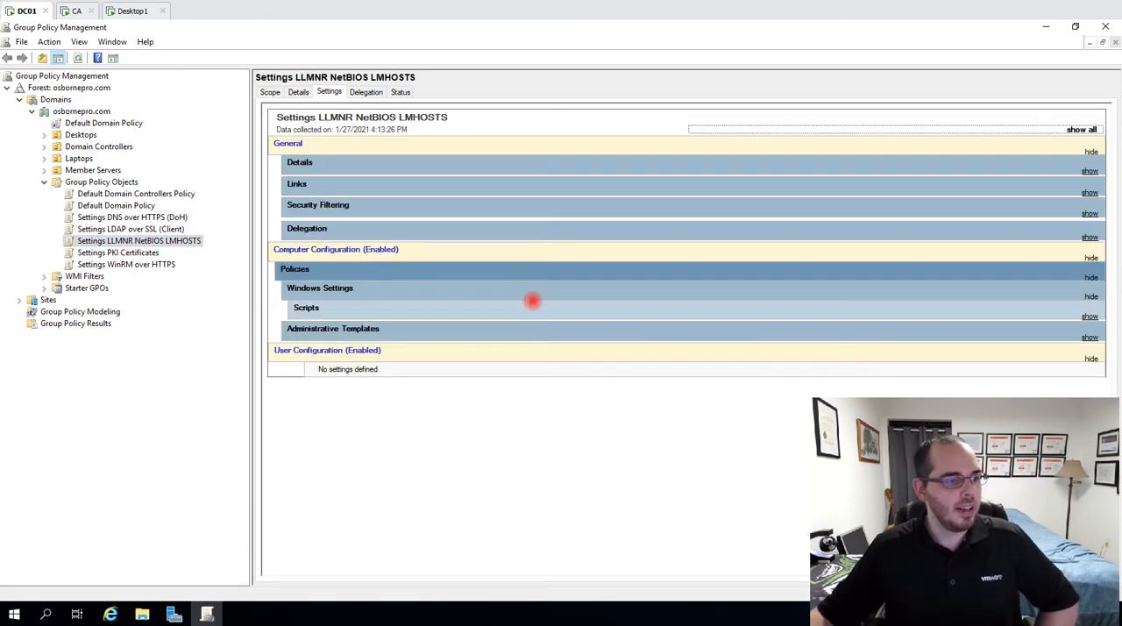
{"action": "left_click", "coordinate": [1082, 130]}
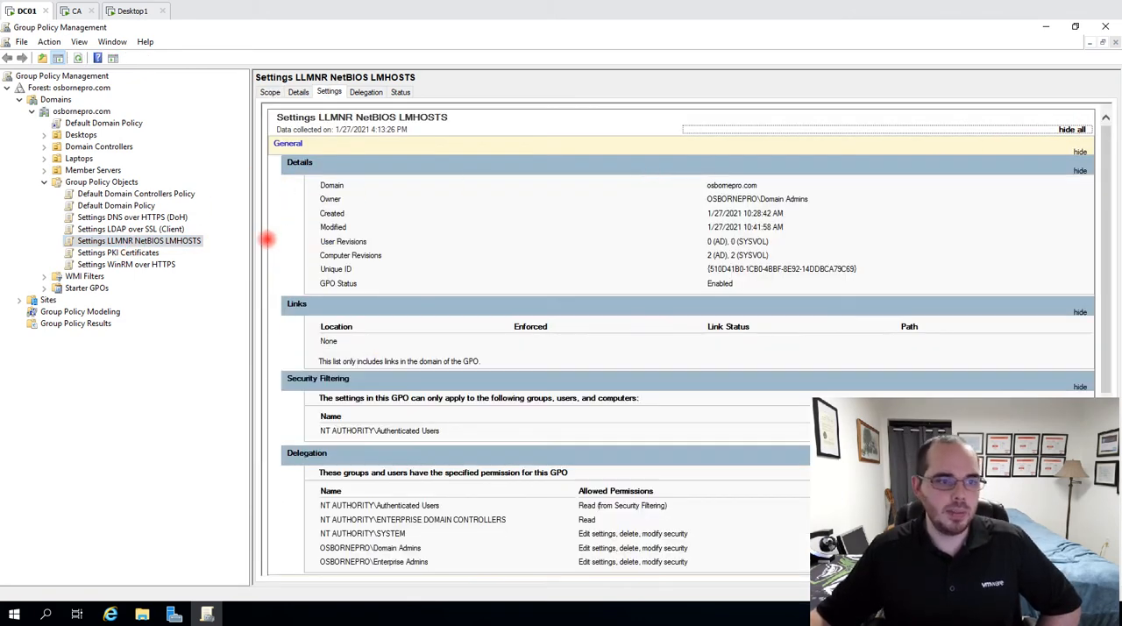
{"action": "scroll", "coordinate": [496, 242], "scroll_direction": "down", "scroll_amount": 5}
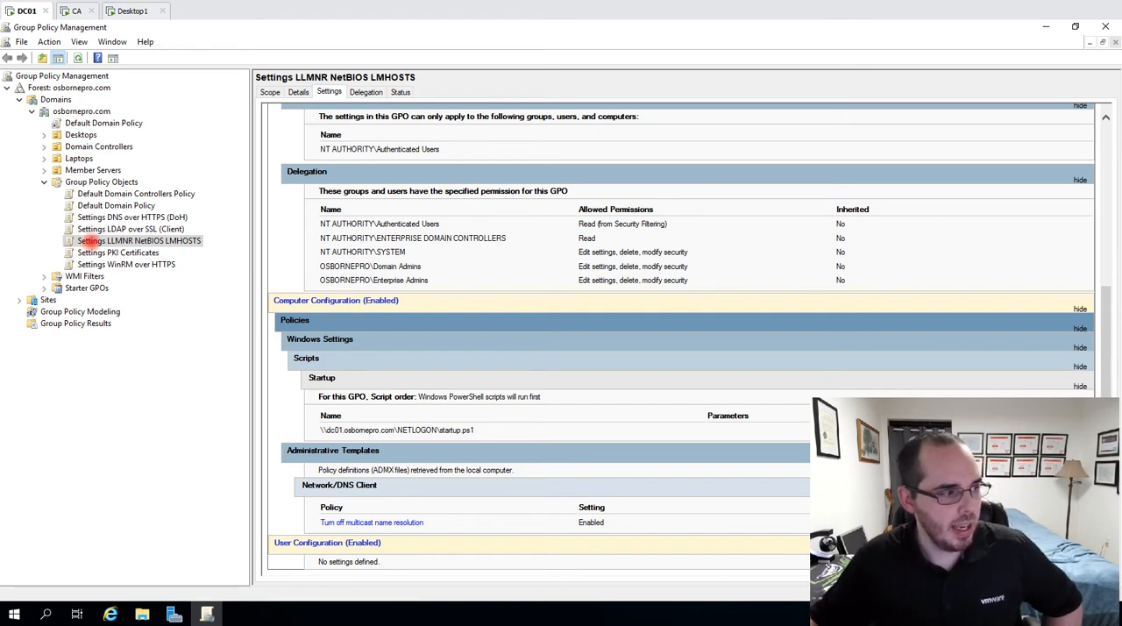
Open the Settings LLMNR NetBIOS LMHOSTS policy object for editing and go to its Computer Configuration policies
{"action": "left_click", "coordinate": [79, 241]}
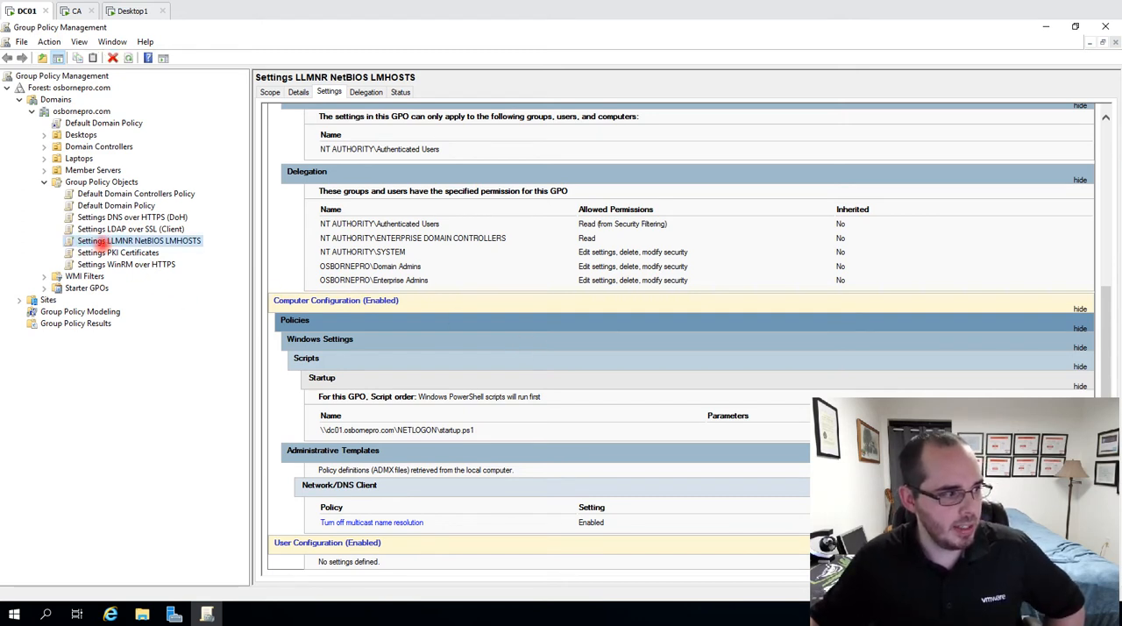
{"action": "right_click", "coordinate": [101, 244]}
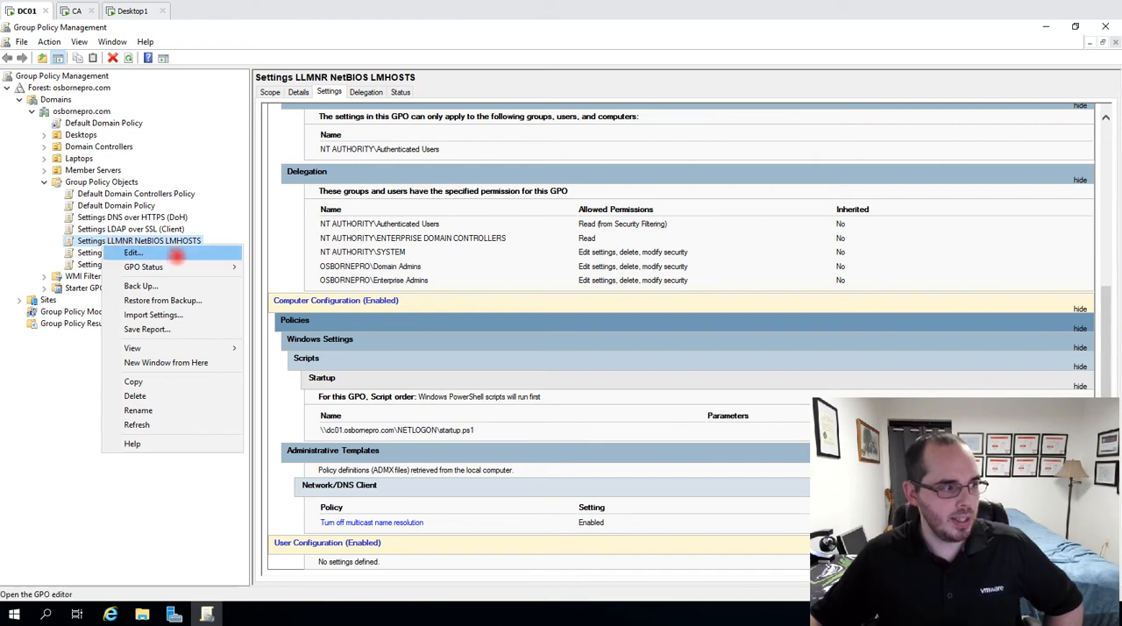
{"action": "left_click", "coordinate": [176, 255]}
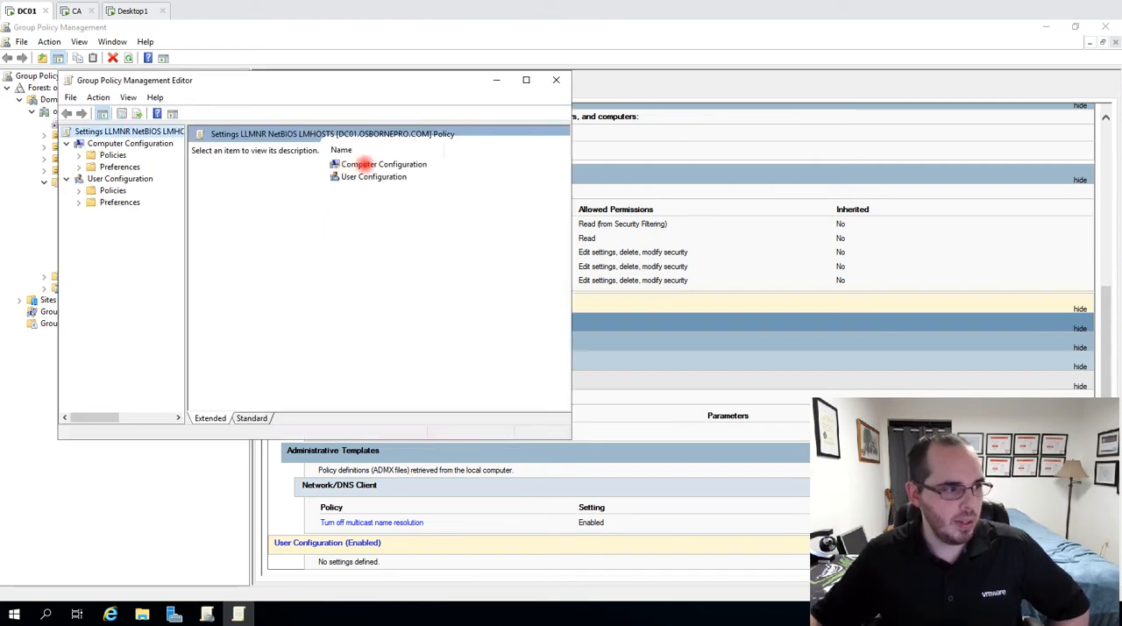
{"action": "double_click", "coordinate": [359, 164]}
{"action": "left_click", "coordinate": [357, 164]}
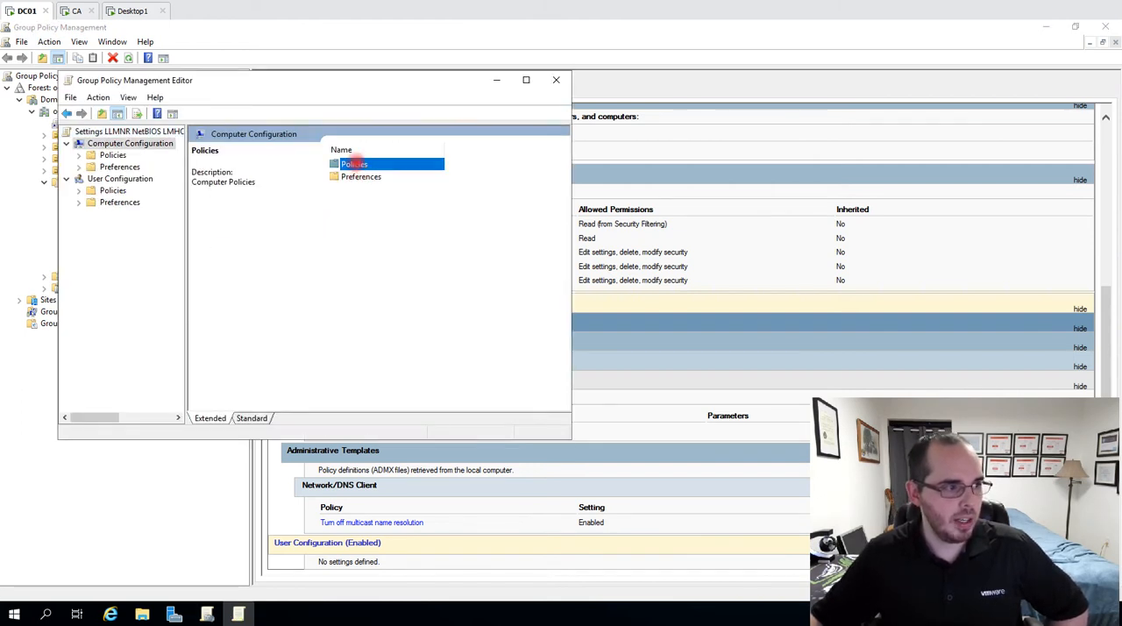
{"action": "double_click", "coordinate": [357, 164]}
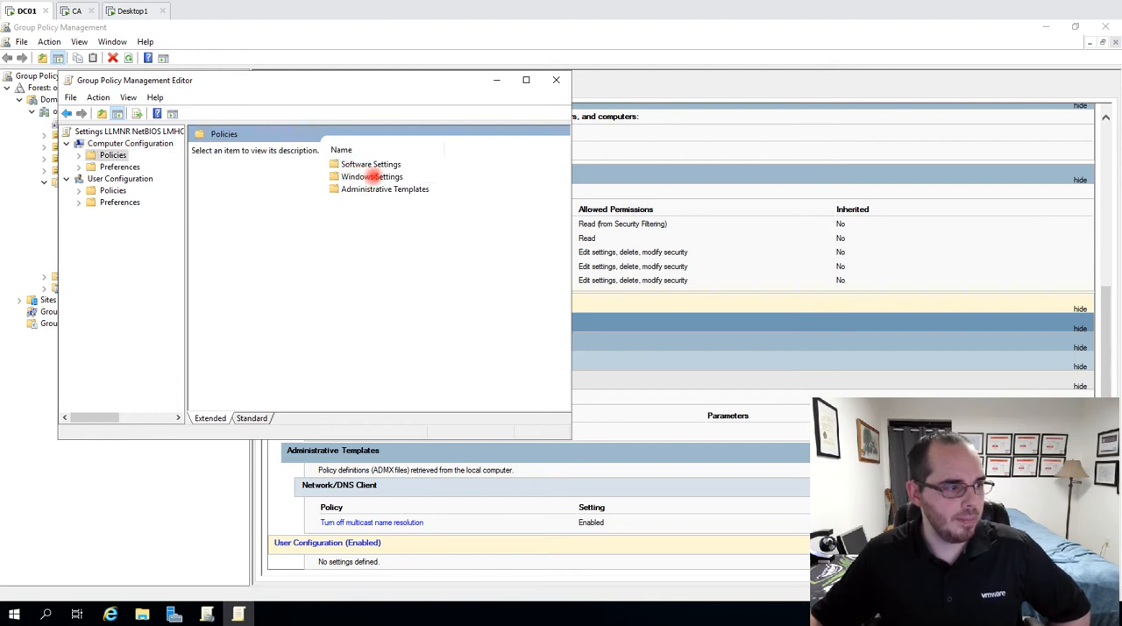
Browse to the DNS Client settings within the Network administrative templates and widen the editor to show each setting's state
{"action": "left_click", "coordinate": [371, 177]}
{"action": "left_click", "coordinate": [364, 190]}
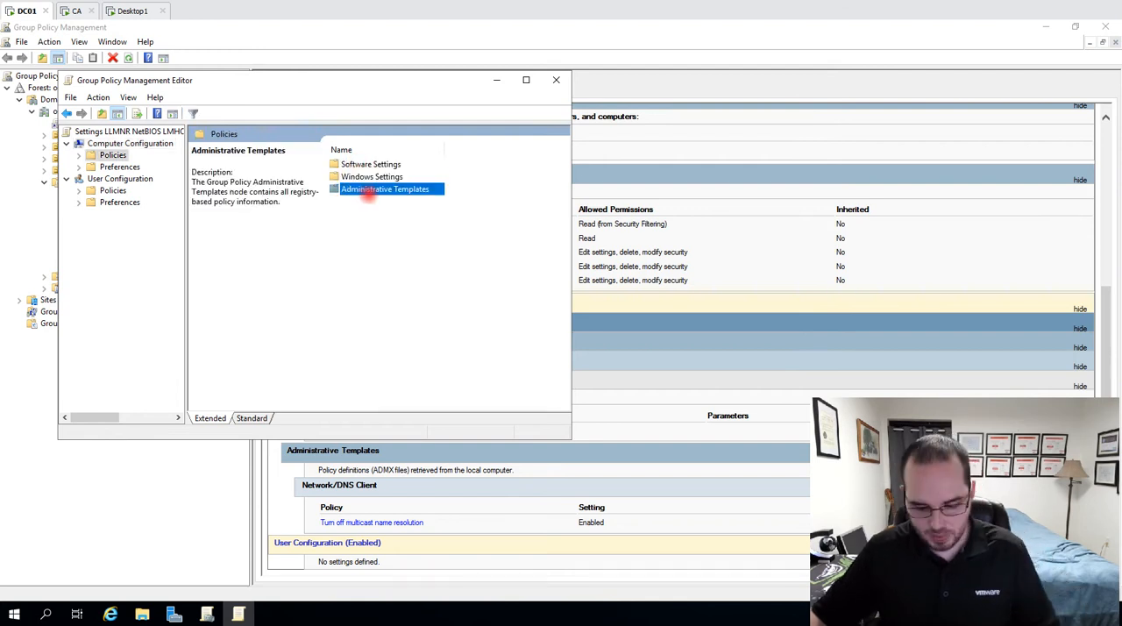
{"action": "double_click", "coordinate": [364, 190]}
{"action": "left_click", "coordinate": [368, 177]}
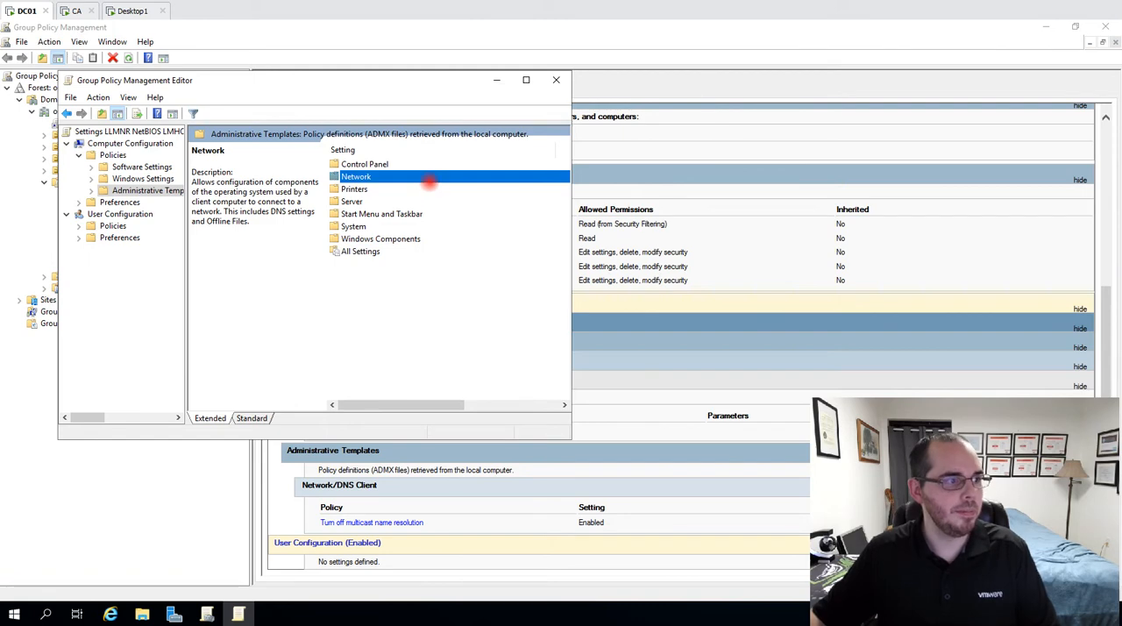
{"action": "double_click", "coordinate": [429, 176]}
{"action": "left_click", "coordinate": [365, 201]}
{"action": "double_click", "coordinate": [368, 201]}
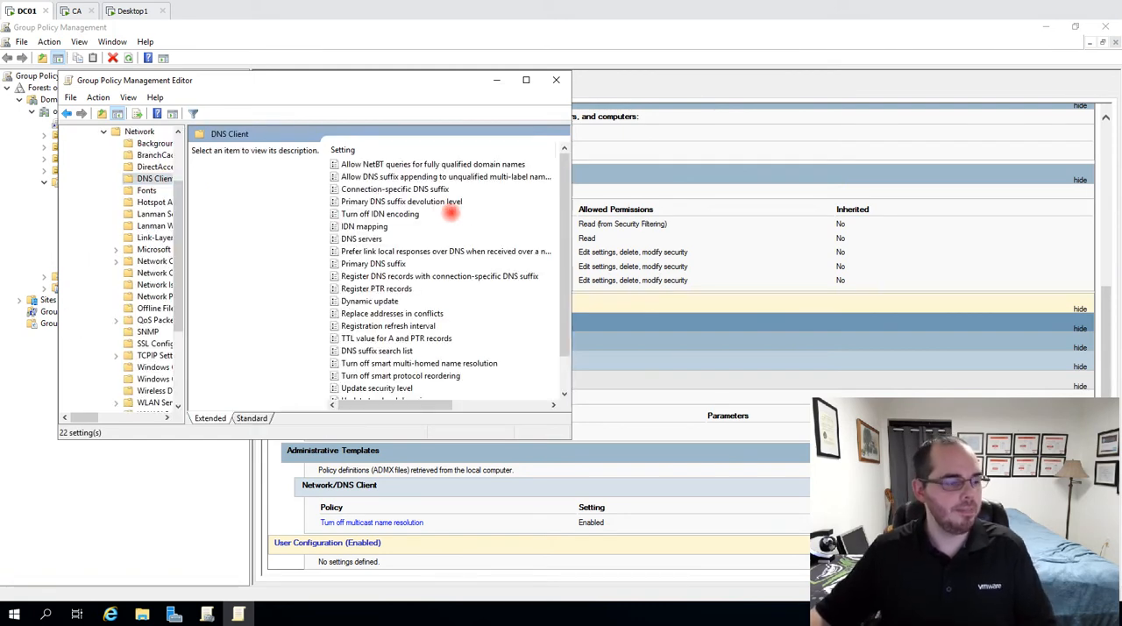
{"action": "scroll", "coordinate": [421, 284], "scroll_direction": "down", "scroll_amount": 1}
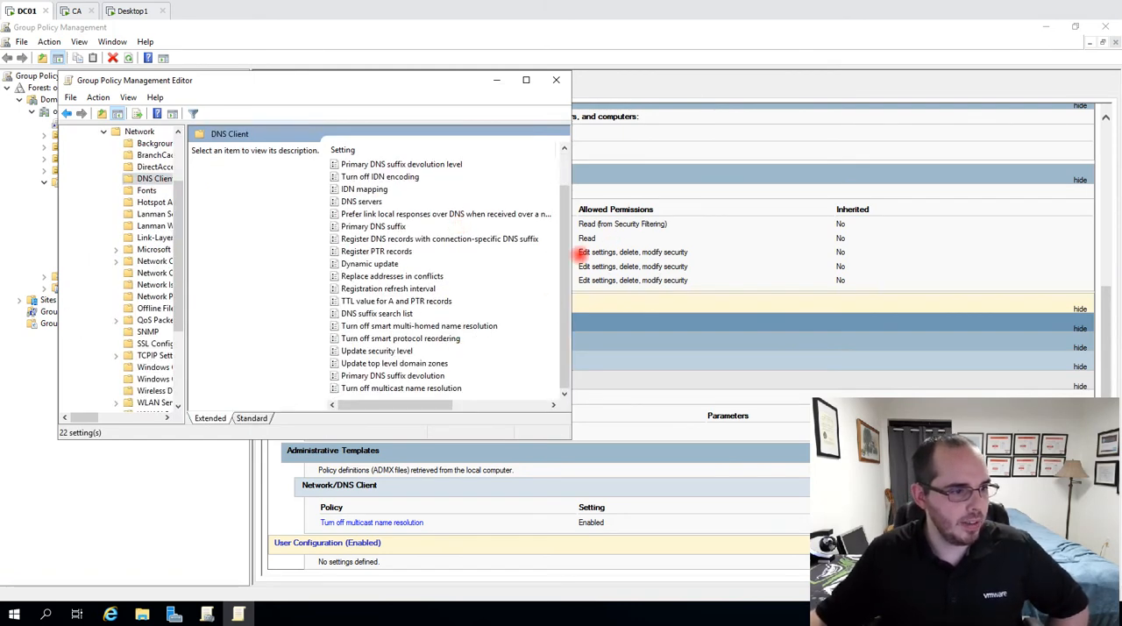
{"action": "left_click_drag", "start_coordinate": [572, 263], "coordinate": [912, 265]}
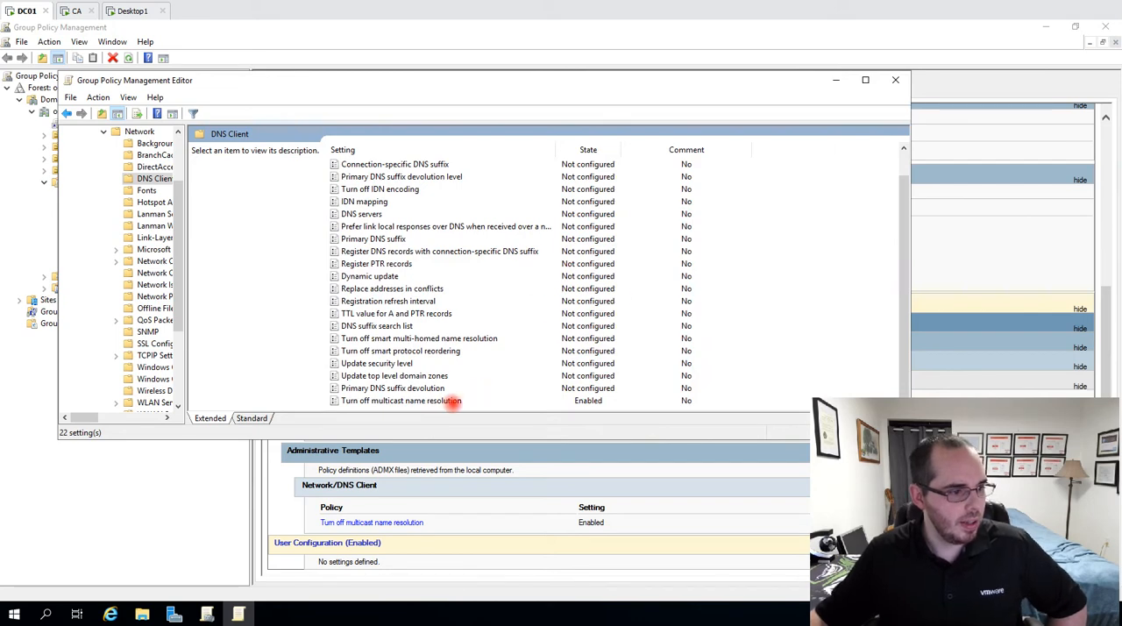
Open the Turn off multicast name resolution setting and examine its help text on LLMNR
{"action": "left_click", "coordinate": [439, 401]}
{"action": "double_click", "coordinate": [439, 400]}
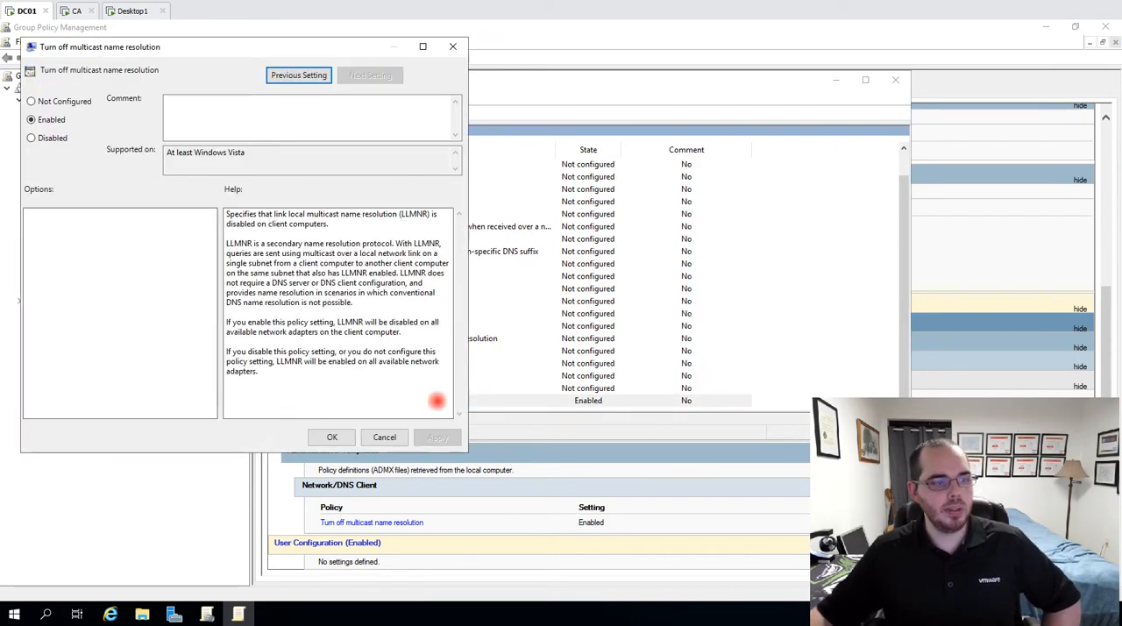
{"action": "mouse_move", "coordinate": [340, 273]}
{"action": "left_mouse_down"}
{"action": "mouse_move", "coordinate": [390, 273]}
{"action": "mouse_move", "coordinate": [360, 273]}
{"action": "left_mouse_up"}
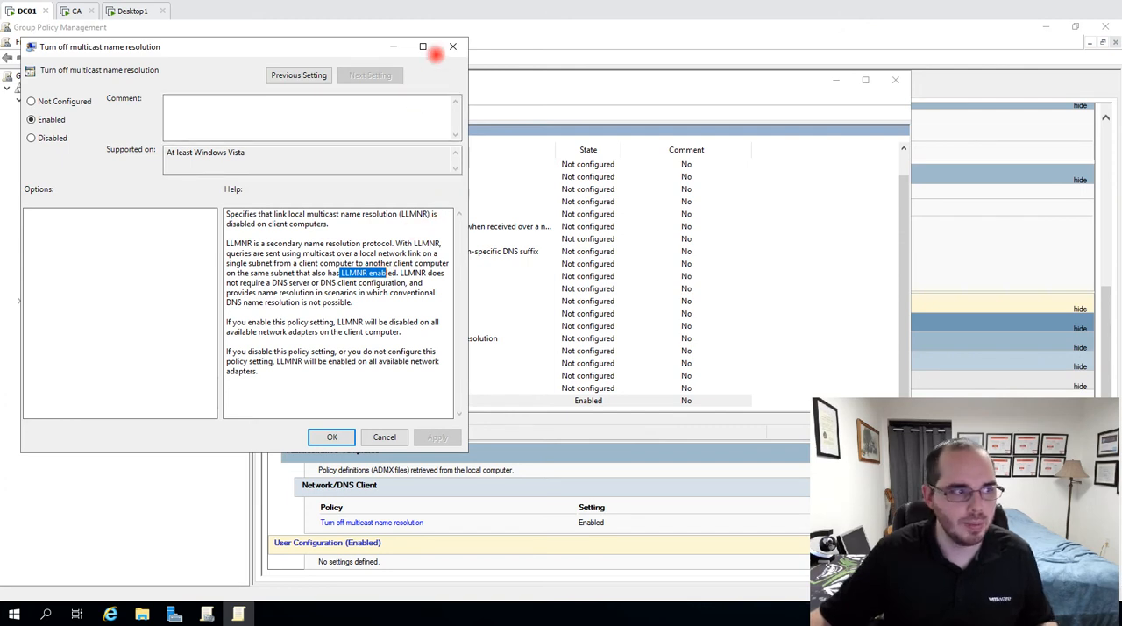
Close the Turn off multicast name resolution setting and collapse the Computer Configuration policies in the editor
{"action": "left_click", "coordinate": [452, 46]}
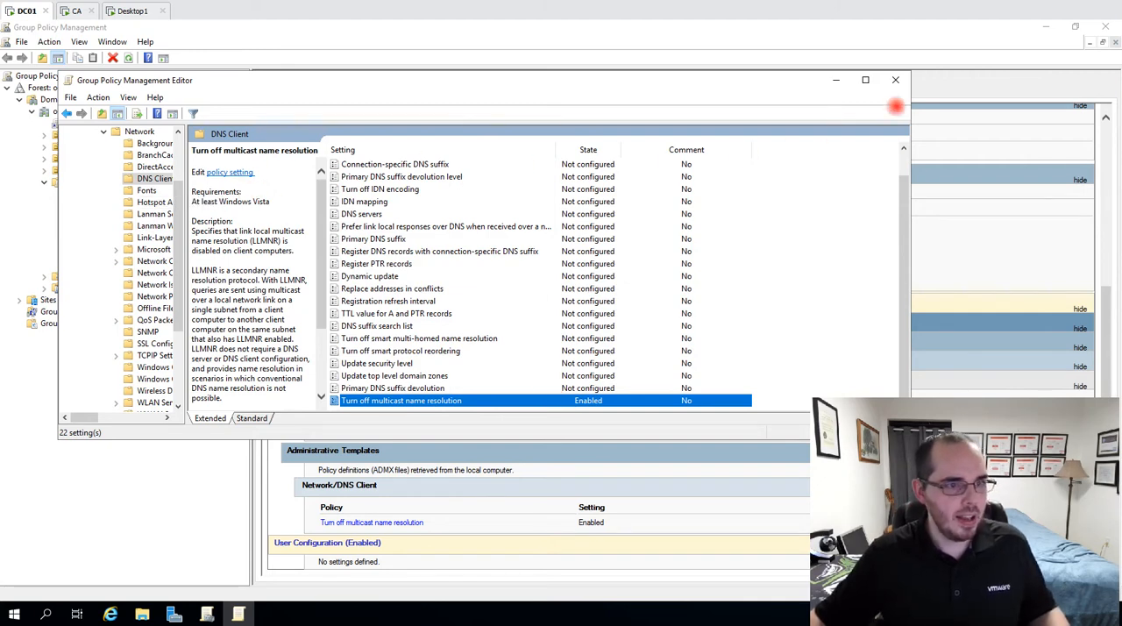
{"action": "left_click", "coordinate": [106, 150]}
{"action": "scroll", "coordinate": [113, 229], "scroll_direction": "up", "scroll_amount": 3}
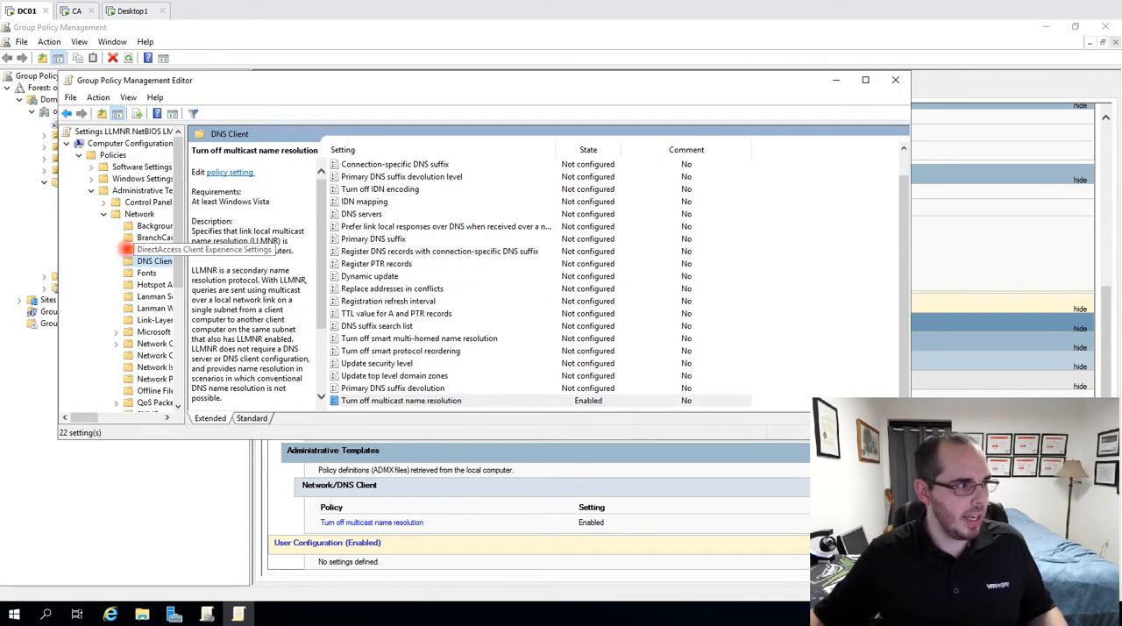
{"action": "left_click", "coordinate": [91, 190]}
{"action": "left_click", "coordinate": [79, 155]}
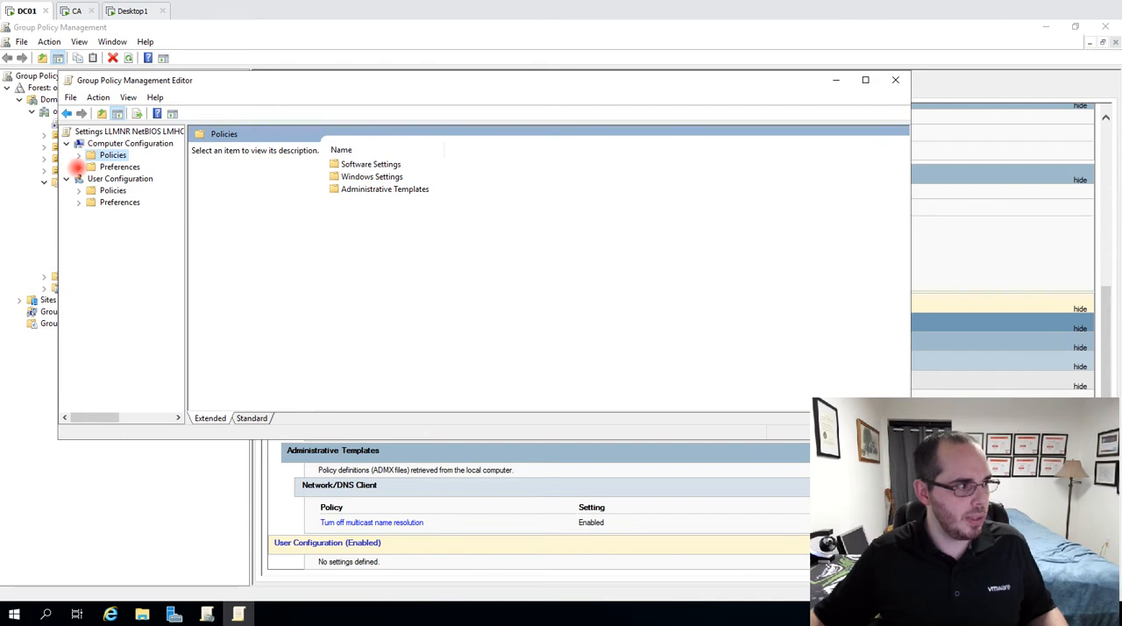
Check the Registry and Control Panel Settings items under the Computer Configuration preferences, and close the policy editor
{"action": "left_click", "coordinate": [78, 167]}
{"action": "left_click", "coordinate": [118, 190]}
{"action": "left_click", "coordinate": [145, 179]}
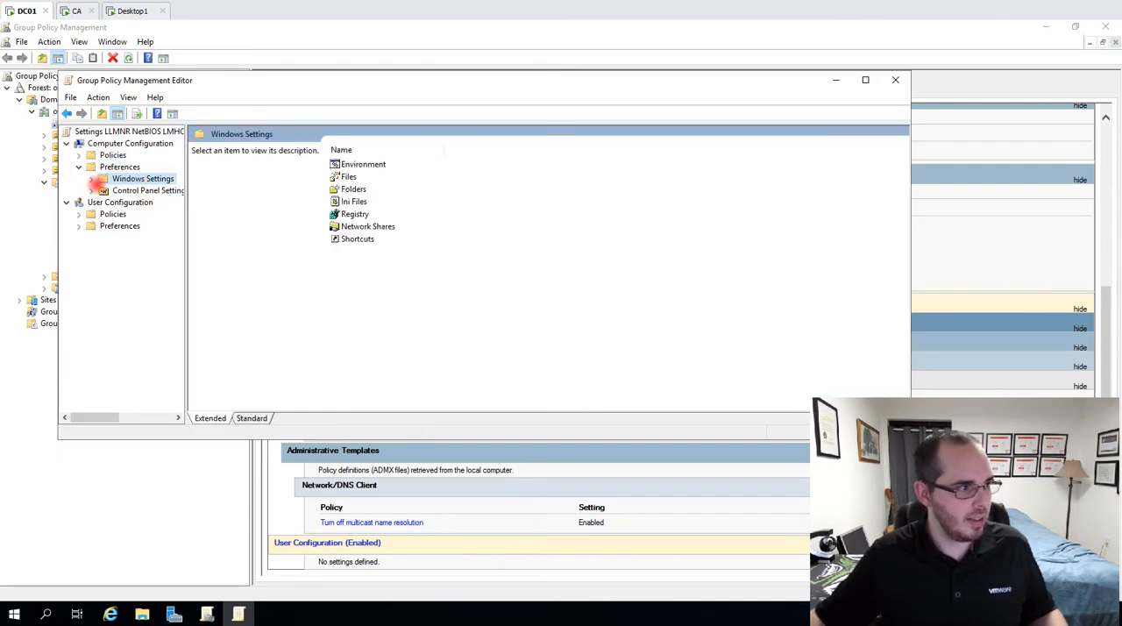
{"action": "left_click", "coordinate": [91, 178]}
{"action": "left_click", "coordinate": [137, 237]}
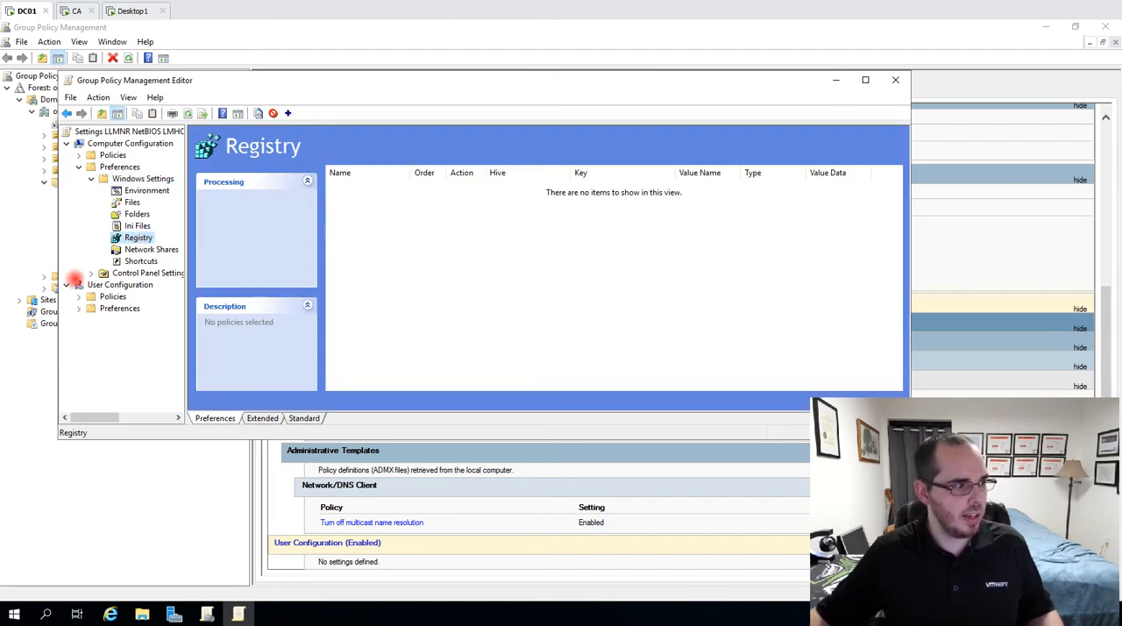
{"action": "left_click", "coordinate": [90, 273]}
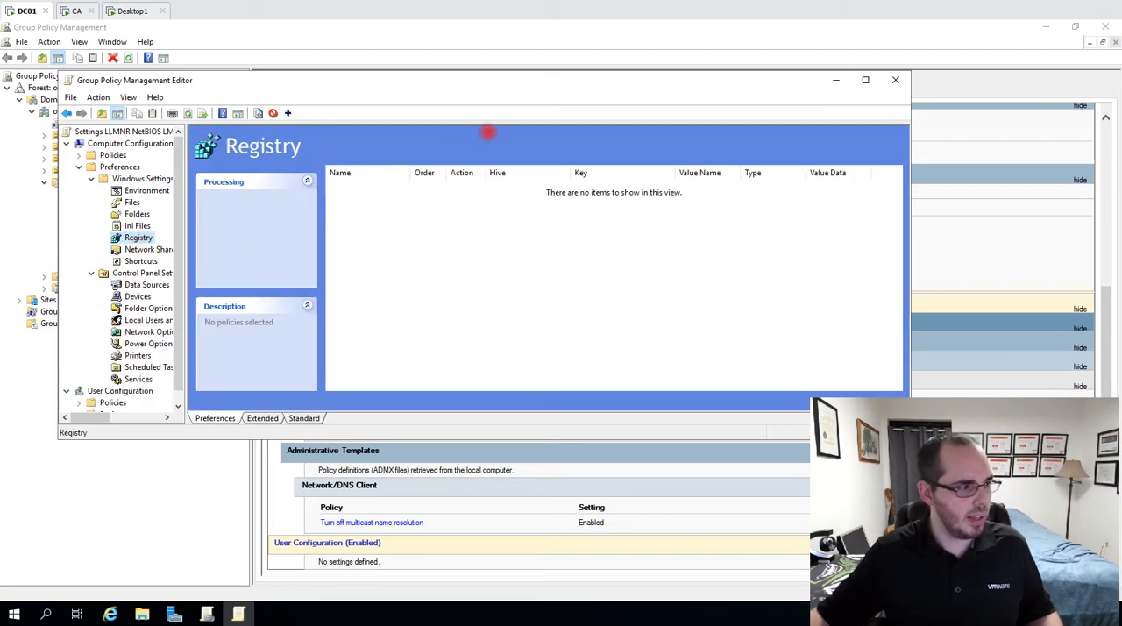
{"action": "left_click", "coordinate": [891, 80]}
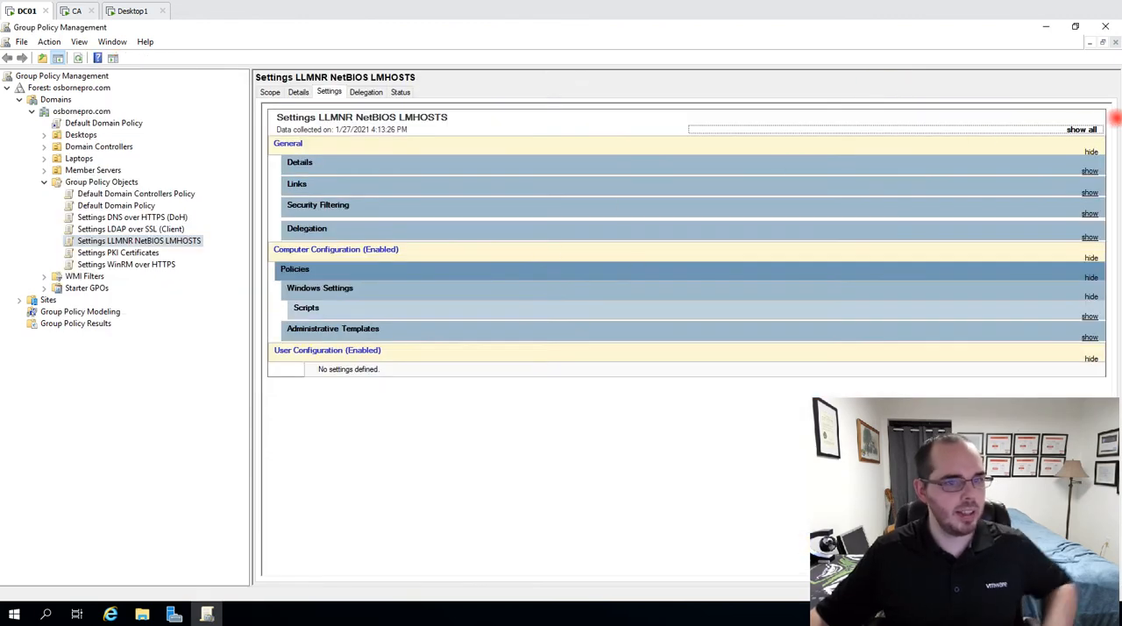
Show all settings in the policy object's report and examine the path of its startup script
{"action": "left_click", "coordinate": [1087, 128]}
{"action": "scroll", "coordinate": [542, 232], "scroll_direction": "down", "scroll_amount": 3}
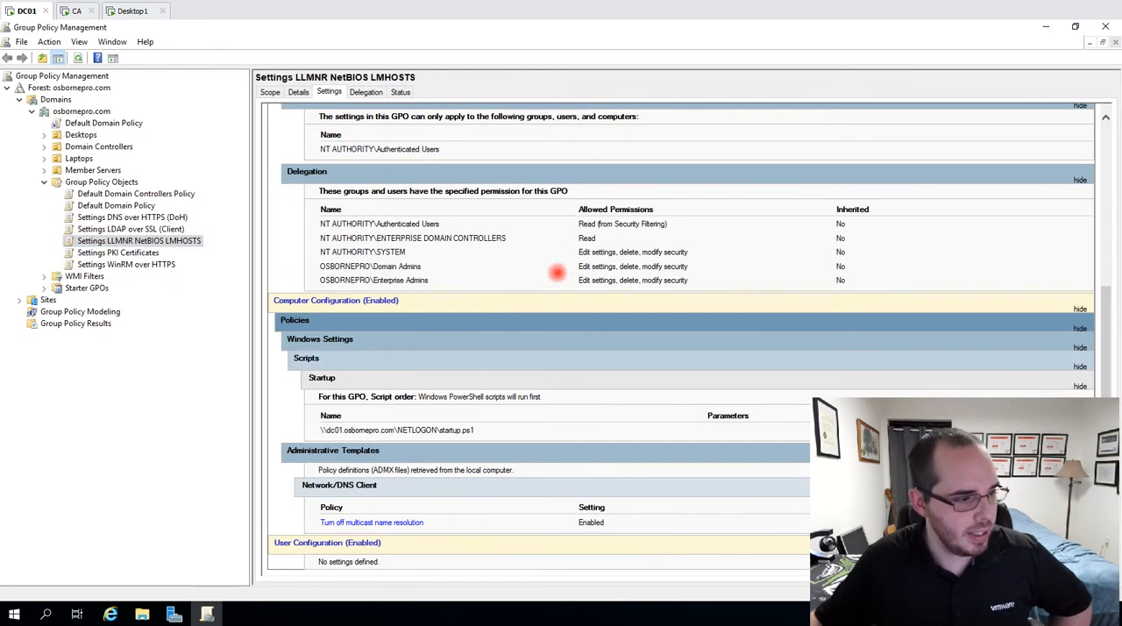
{"action": "left_click_drag", "start_coordinate": [474, 430], "coordinate": [320, 425]}
Open the Settings LLMNR NetBIOS LMHOSTS policy object for editing and go to Scripts (Startup/Shutdown) under the computer policies' Windows Settings
{"action": "right_click", "coordinate": [109, 240]}
{"action": "left_click", "coordinate": [138, 249]}
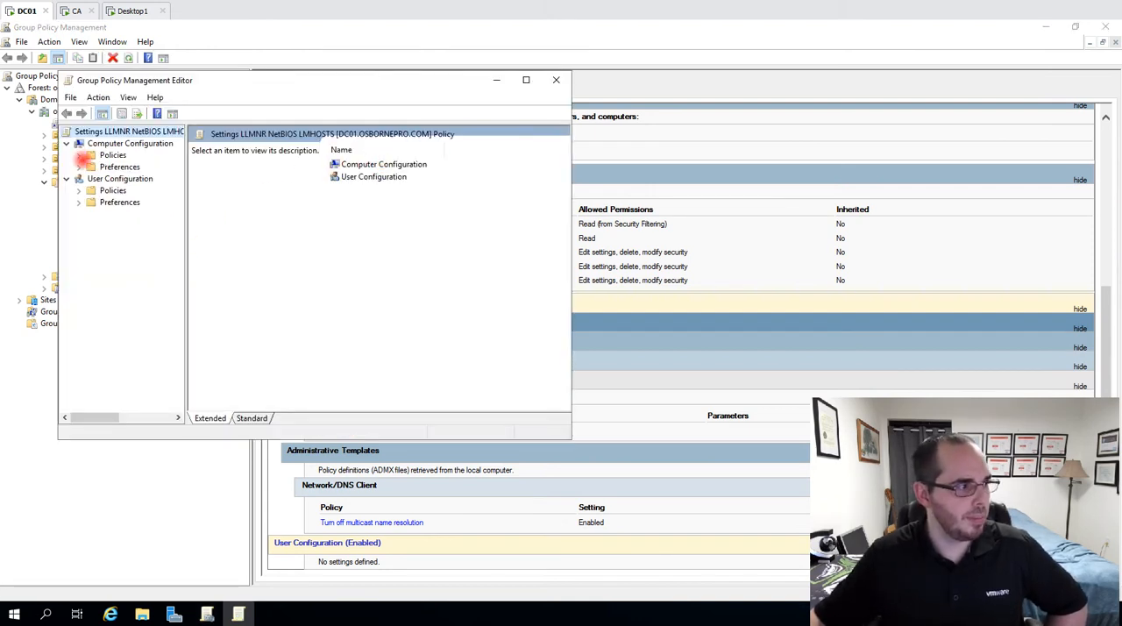
{"action": "left_click", "coordinate": [80, 155]}
{"action": "left_click", "coordinate": [92, 178]}
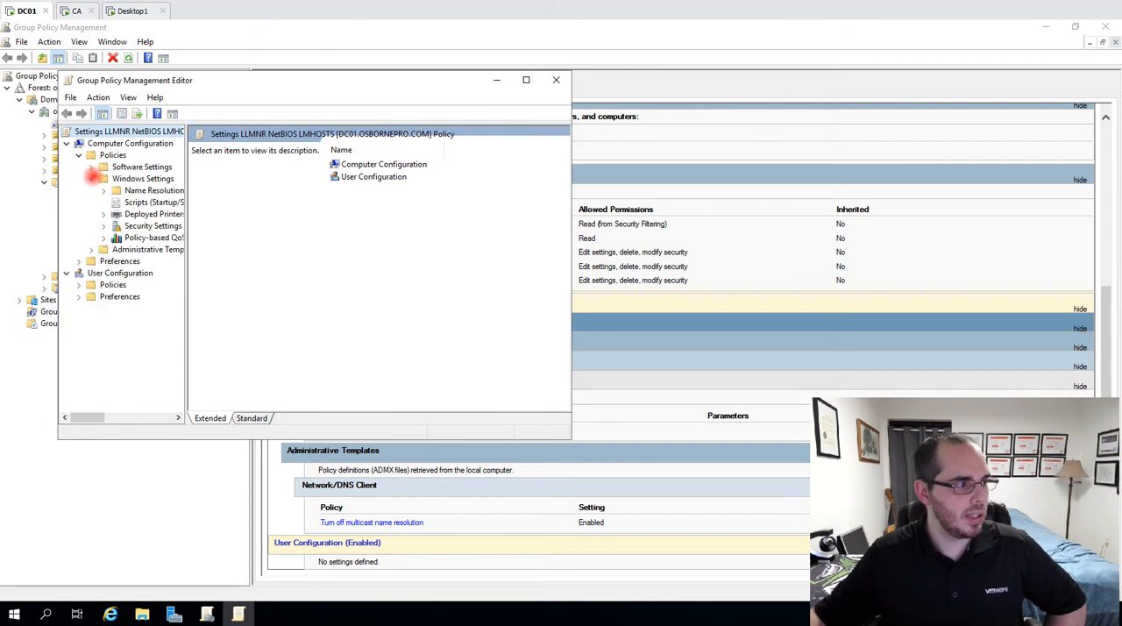
{"action": "left_click", "coordinate": [134, 191]}
{"action": "left_click", "coordinate": [131, 202]}
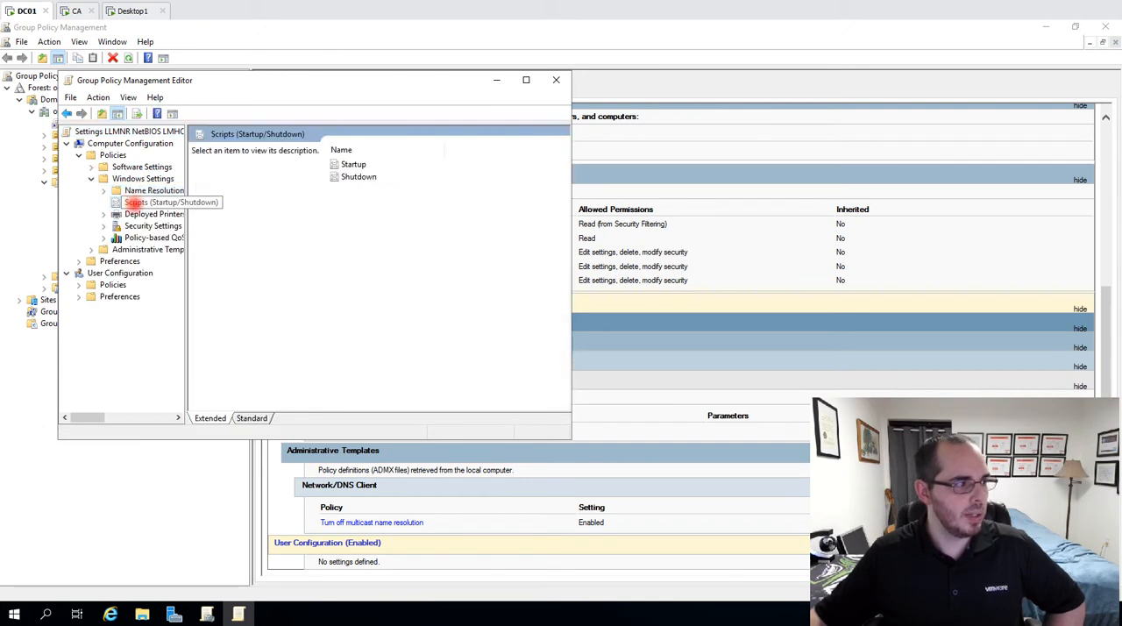
Open the Startup properties, show the PowerShell scripts and widen the name column to read the script's full path
{"action": "left_click", "coordinate": [363, 164]}
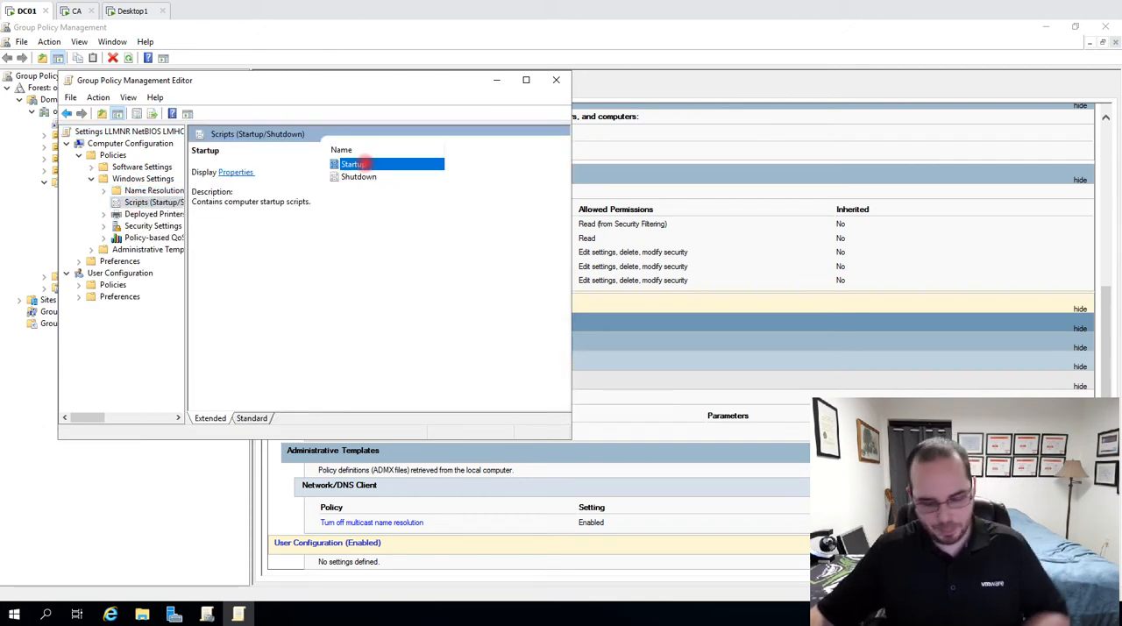
{"action": "double_click", "coordinate": [363, 164]}
{"action": "left_click", "coordinate": [251, 138]}
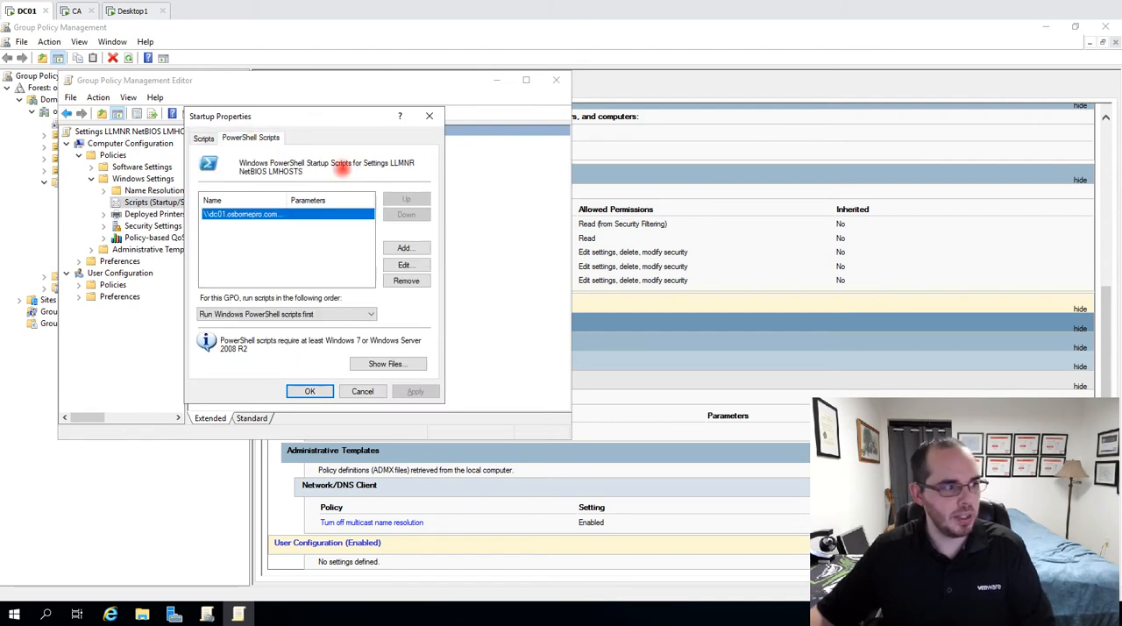
{"action": "left_click_drag", "start_coordinate": [288, 201], "coordinate": [377, 204]}
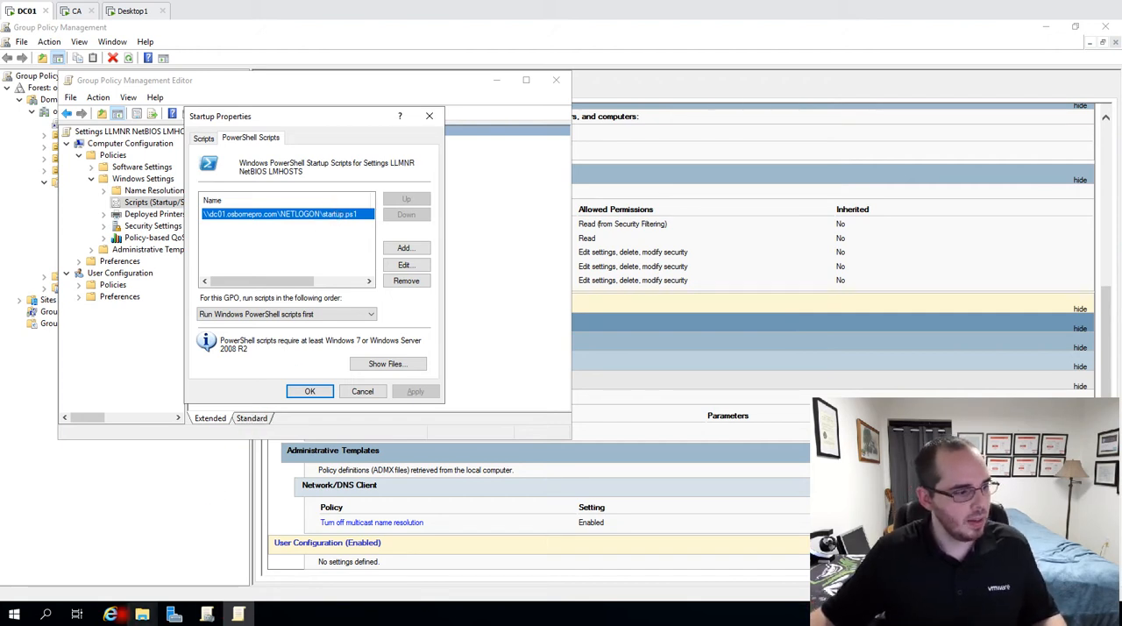
Bring up the open NETLOGON and scripts folder windows and examine the full path of each
{"action": "left_click", "coordinate": [142, 613]}
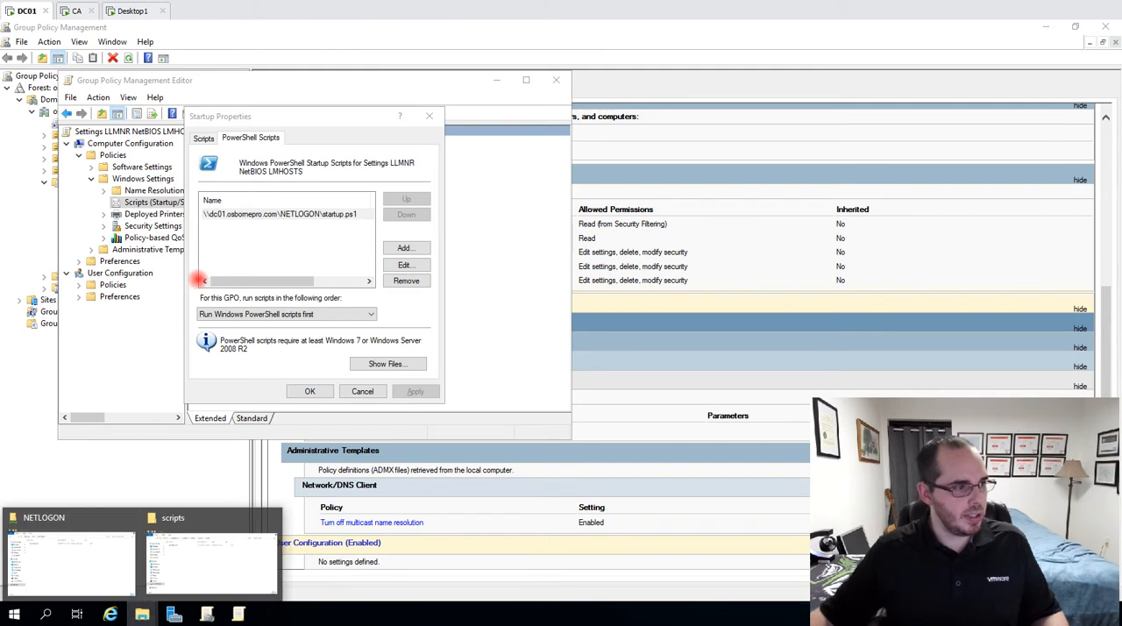
{"action": "left_click", "coordinate": [109, 568]}
{"action": "left_click", "coordinate": [142, 614]}
{"action": "left_click", "coordinate": [182, 570]}
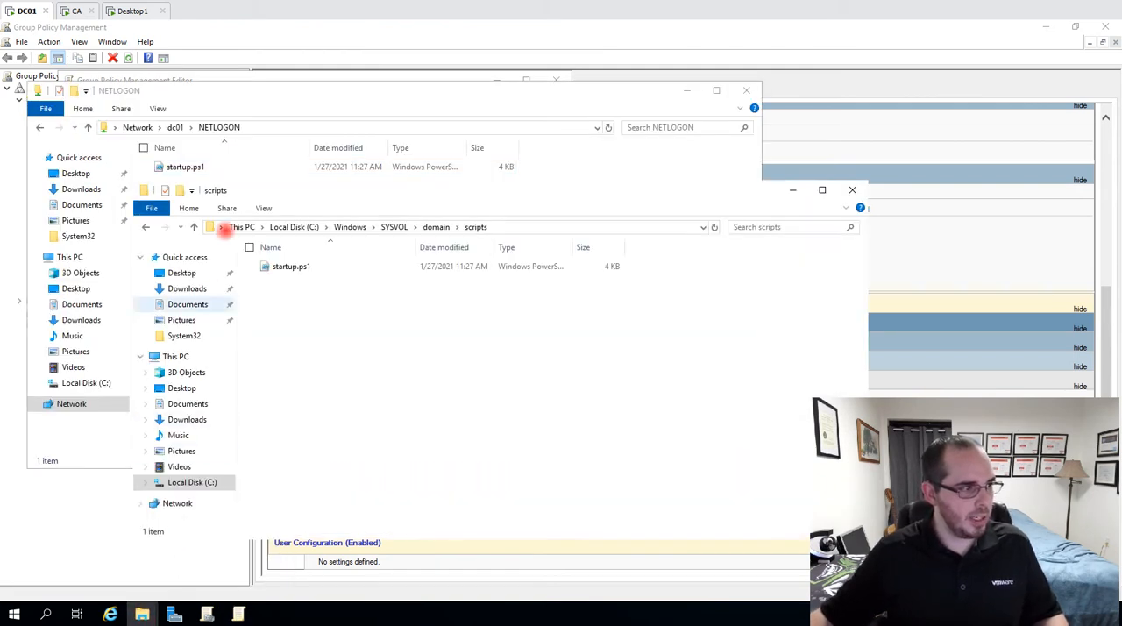
{"action": "left_click", "coordinate": [328, 127]}
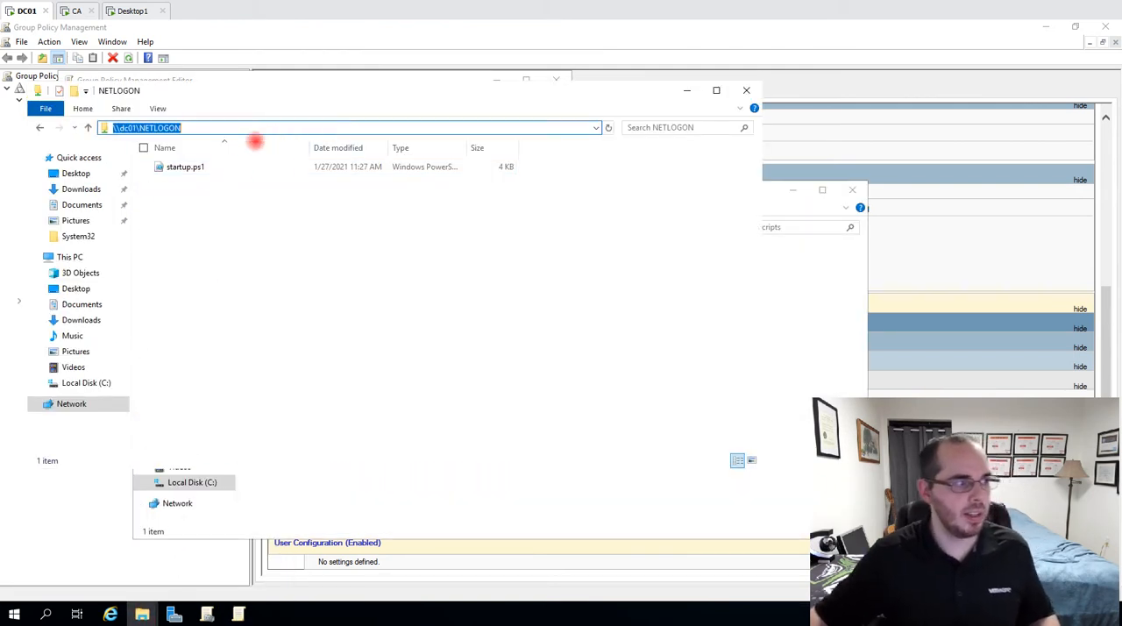
{"action": "left_click", "coordinate": [206, 188]}
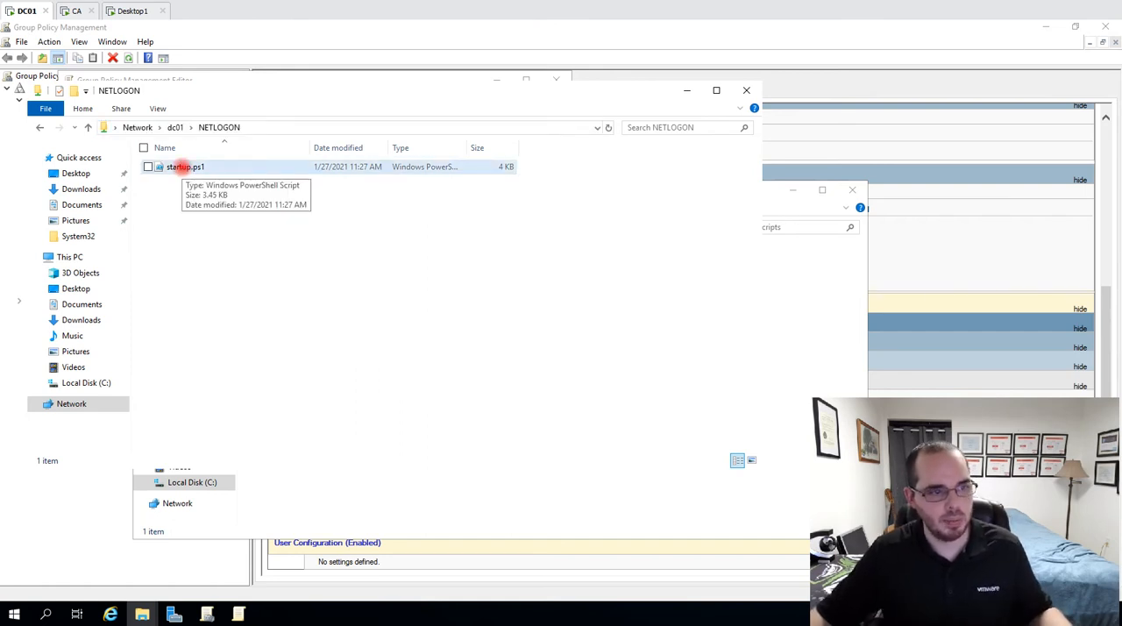
{"action": "left_click", "coordinate": [783, 295]}
{"action": "left_click", "coordinate": [554, 227]}
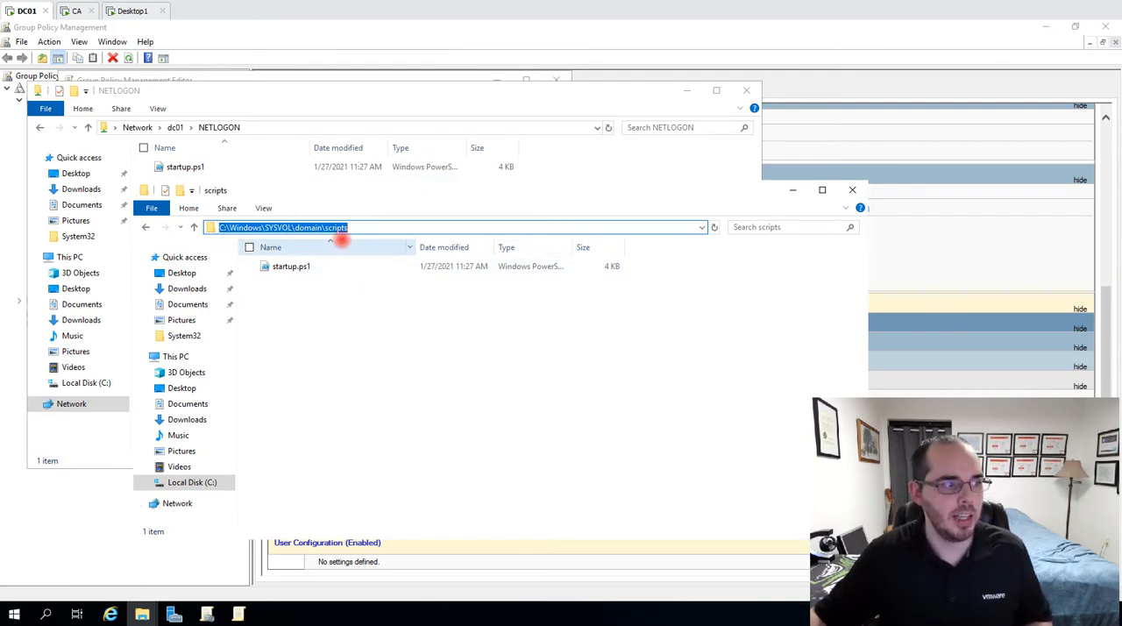
Open startup.ps1 from the SYSVOL scripts folder and examine the namespace and class in its NetBIOS commands
{"action": "double_click", "coordinate": [302, 266]}
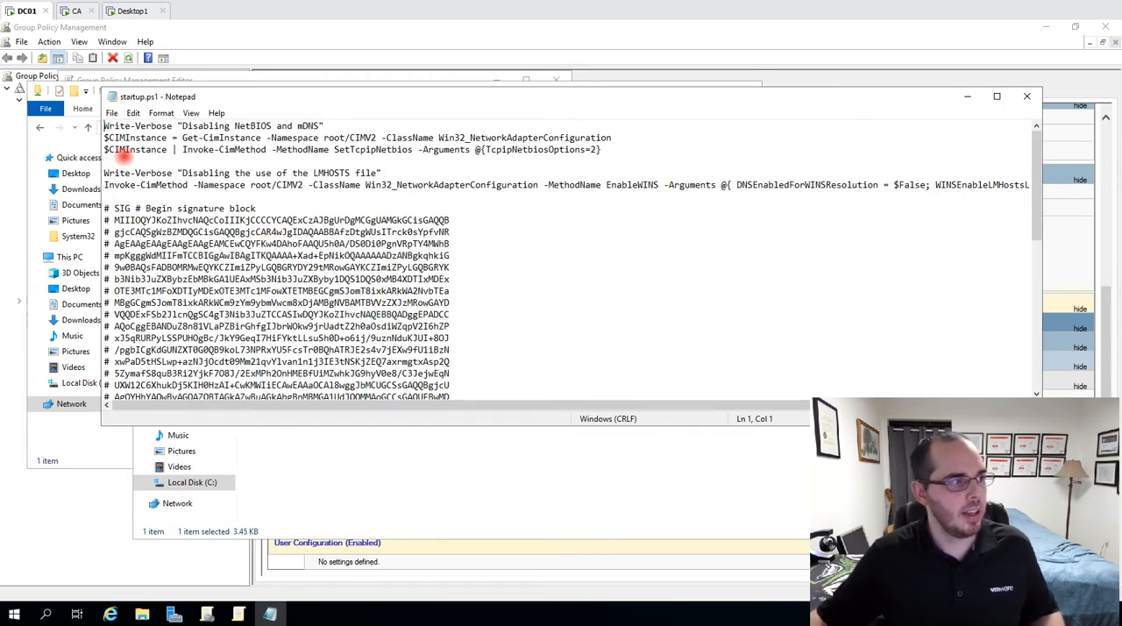
{"action": "left_click_drag", "start_coordinate": [111, 159], "coordinate": [8, 132]}
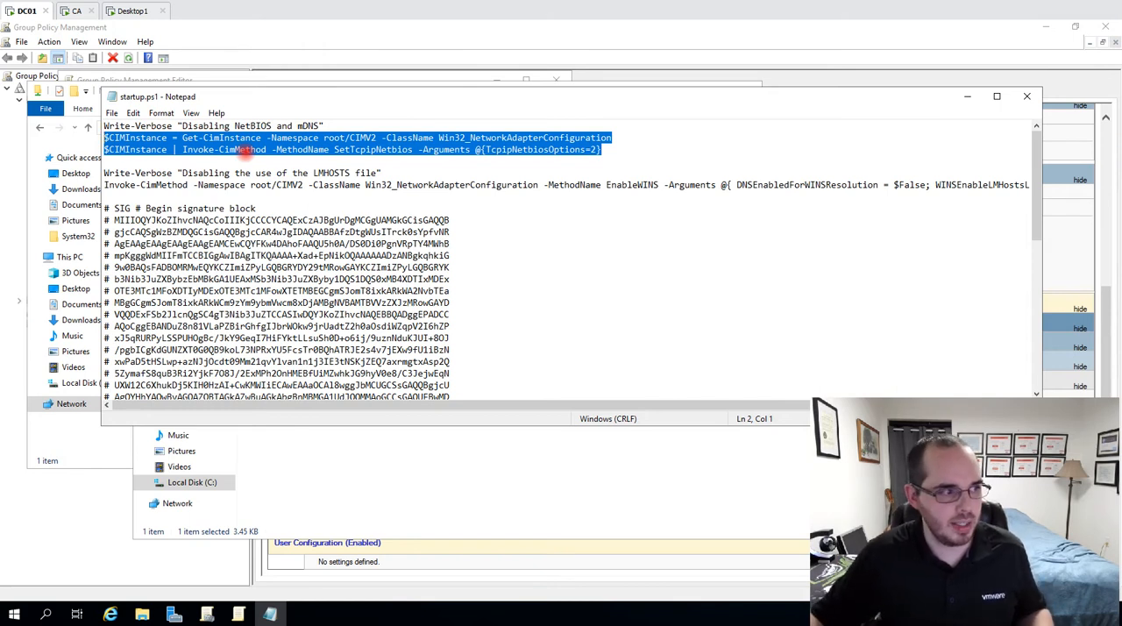
{"action": "left_click", "coordinate": [356, 165]}
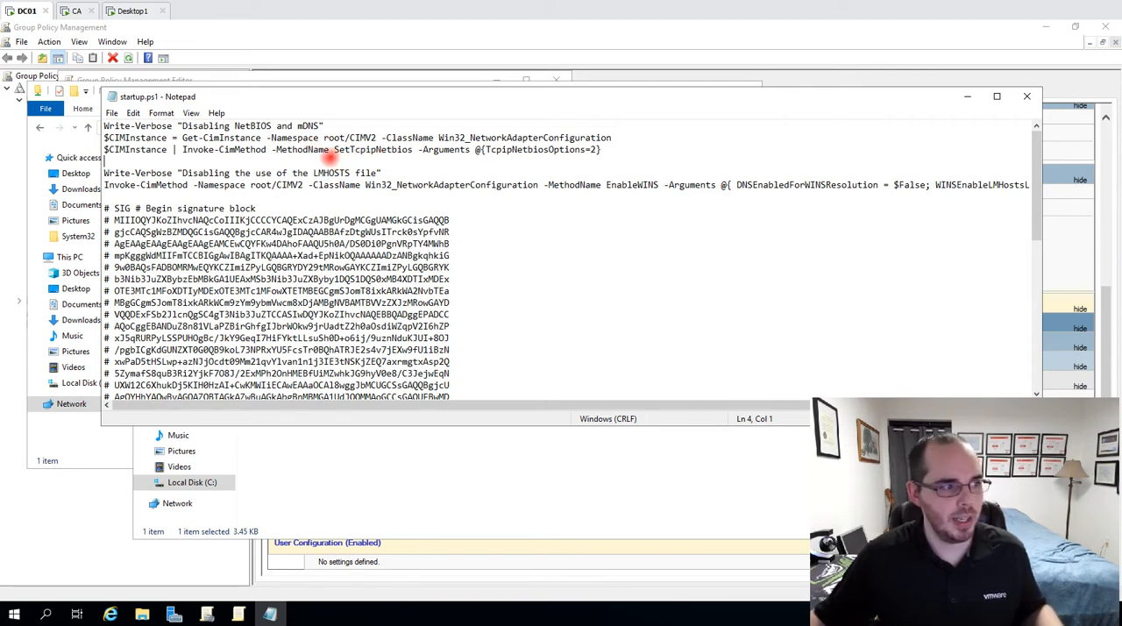
{"action": "double_click", "coordinate": [337, 138]}
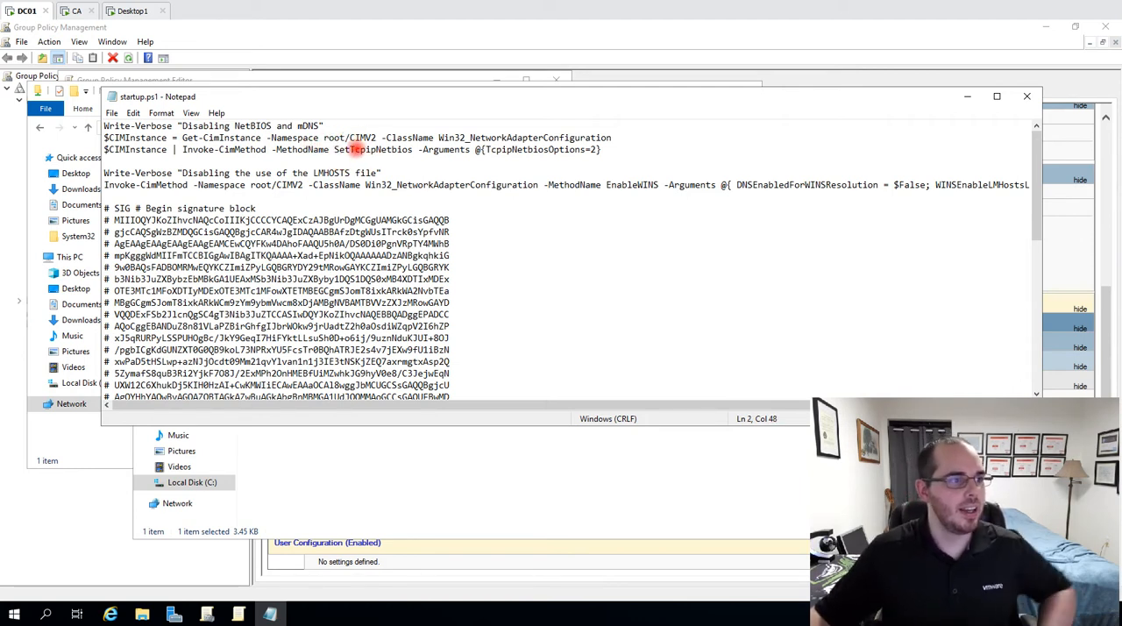
{"action": "left_click_drag", "start_coordinate": [386, 138], "coordinate": [640, 140]}
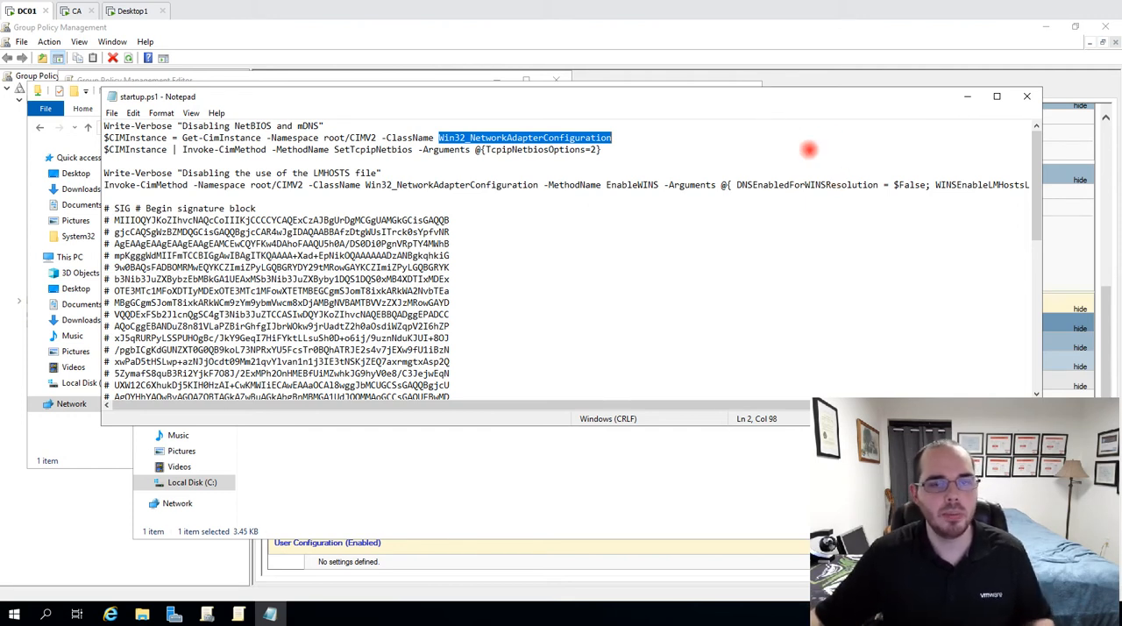
{"action": "left_click", "coordinate": [779, 151]}
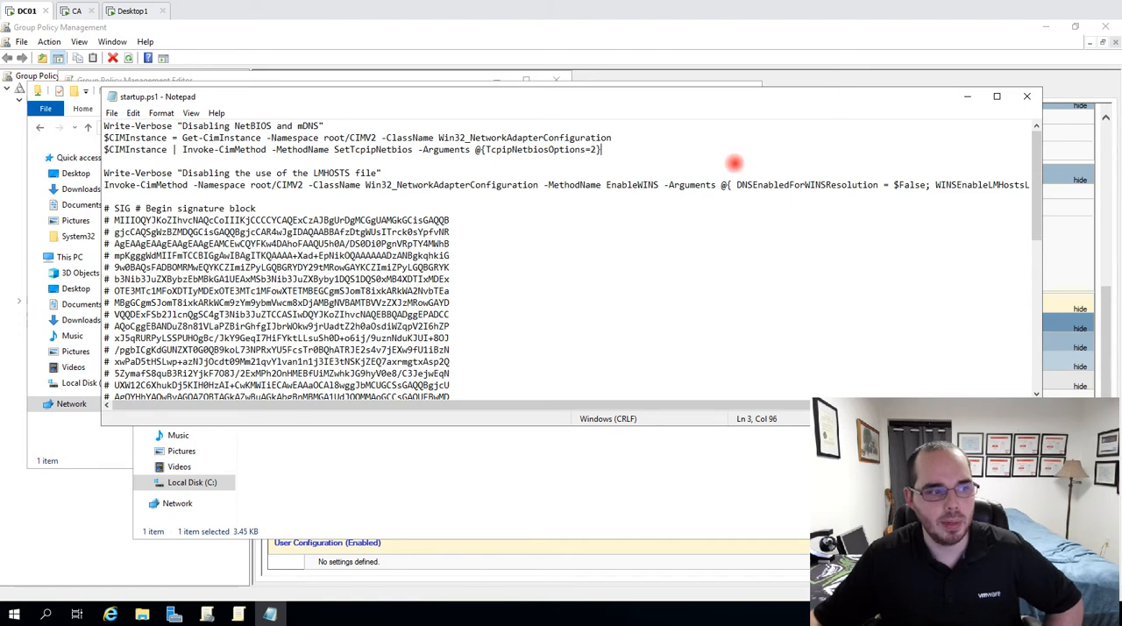
Examine the Get-CimInstance command, its Win32_NetworkAdapterConfiguration class and the arguments passed to SetTcpipNetbios
{"action": "left_click_drag", "start_coordinate": [198, 138], "coordinate": [227, 140]}
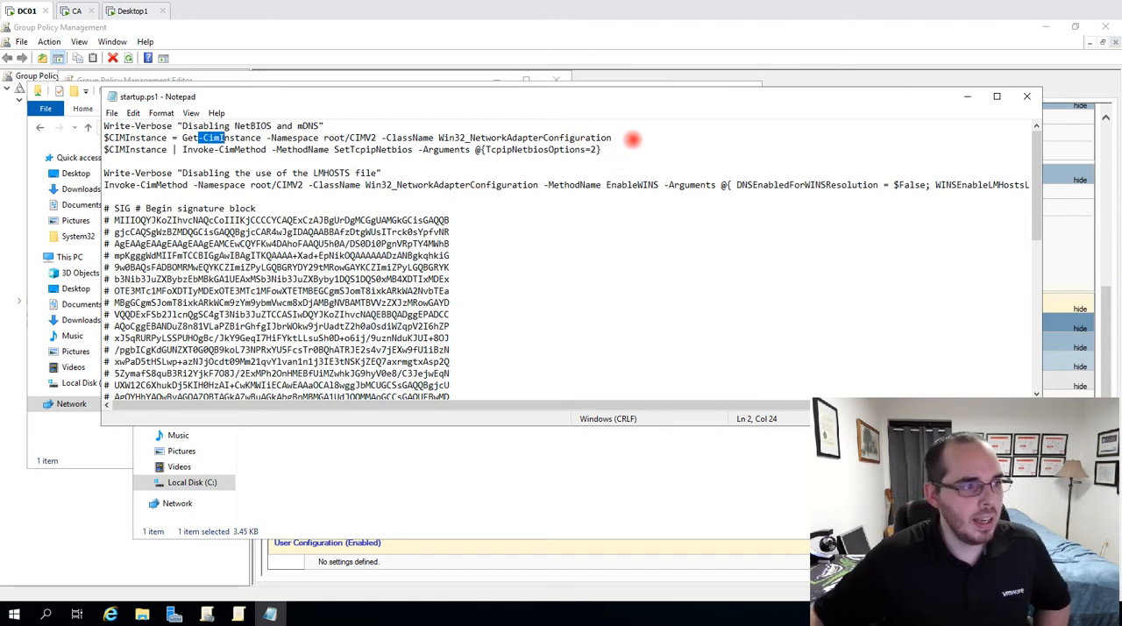
{"action": "left_click_drag", "start_coordinate": [628, 140], "coordinate": [421, 137]}
{"action": "left_click", "coordinate": [447, 136]}
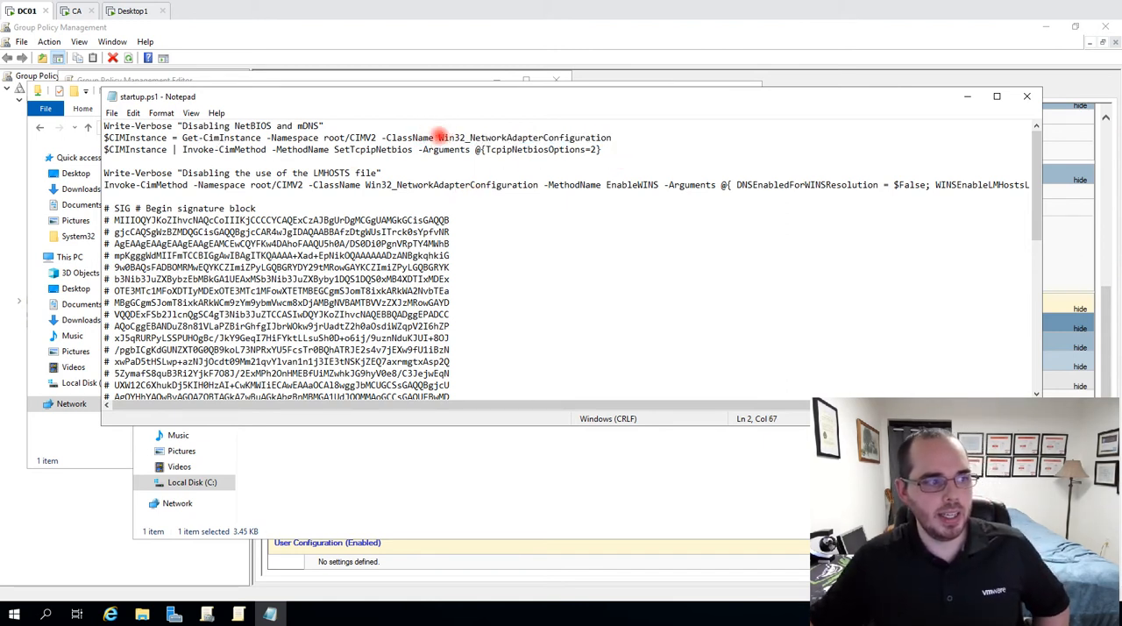
{"action": "double_click", "coordinate": [519, 137]}
{"action": "left_click", "coordinate": [628, 158]}
{"action": "left_click_drag", "start_coordinate": [607, 150], "coordinate": [477, 149]}
{"action": "left_click", "coordinate": [661, 154]}
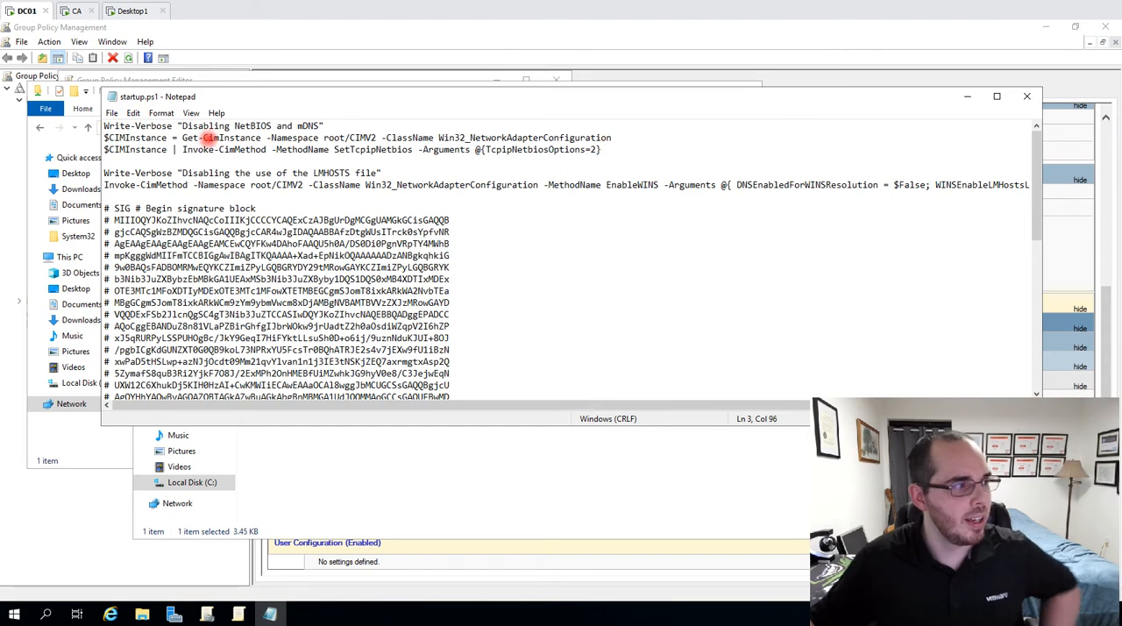
Highlight the whole NetBIOS block of the script, followed by the TcpipNetbiosOptions argument and its value
{"action": "key", "text": "ctrl+shift+Home"}
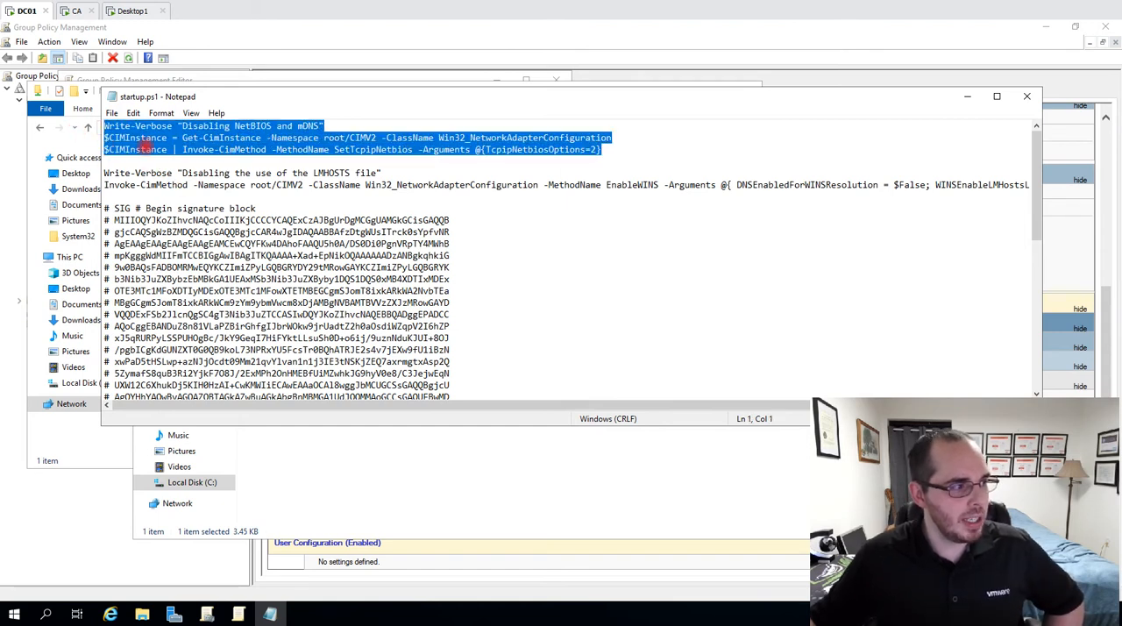
{"action": "left_click", "coordinate": [144, 150]}
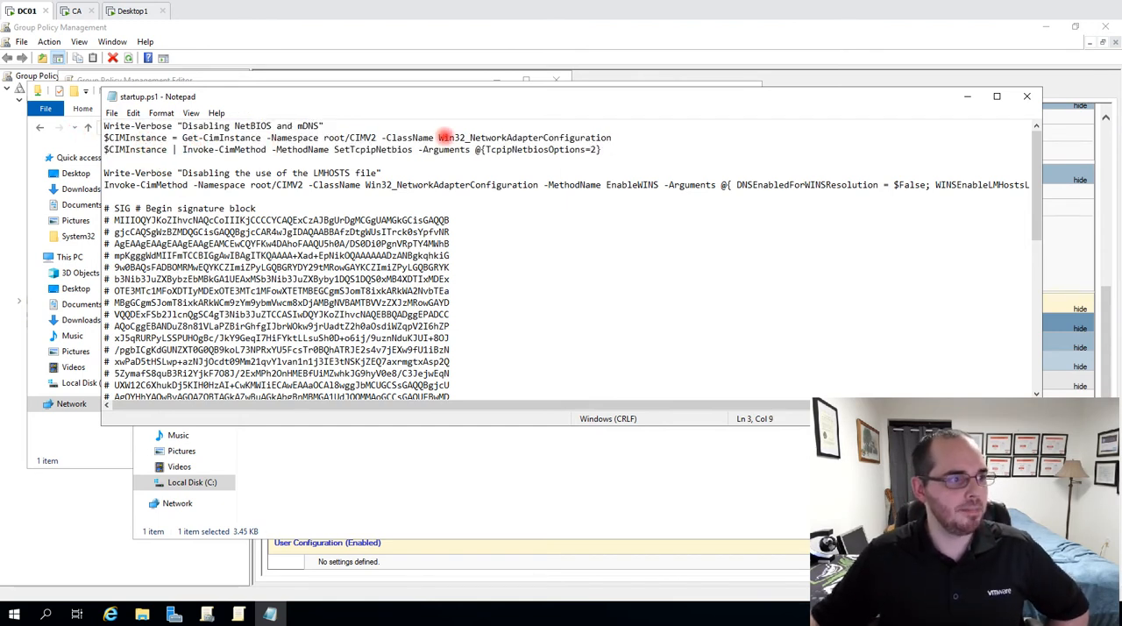
{"action": "left_click_drag", "start_coordinate": [485, 150], "coordinate": [602, 149]}
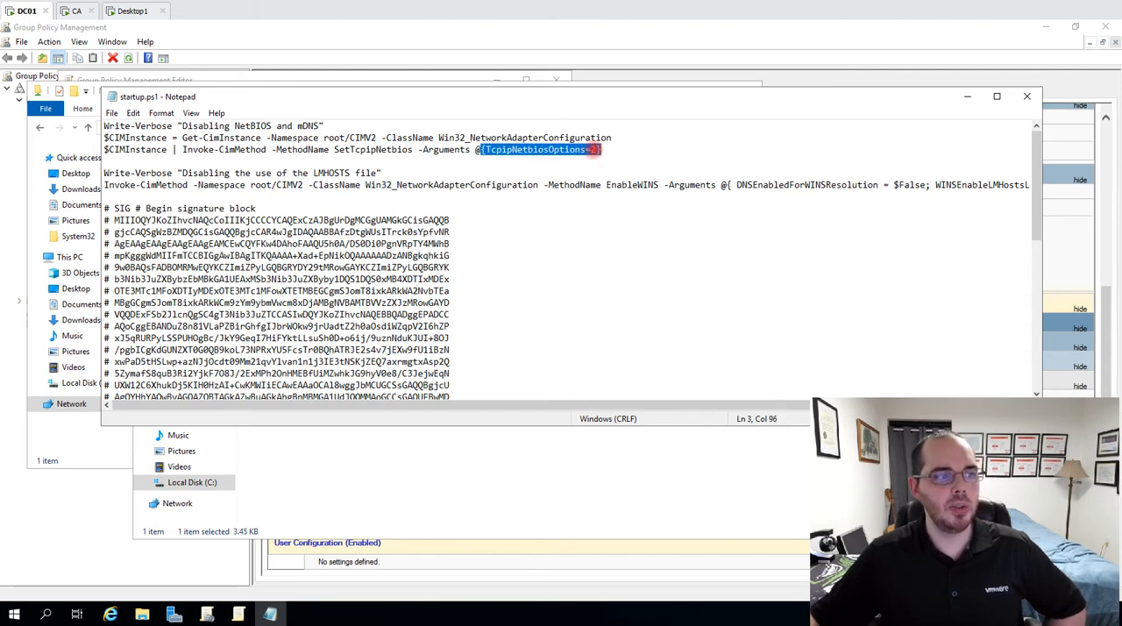
{"action": "left_click", "coordinate": [594, 150]}
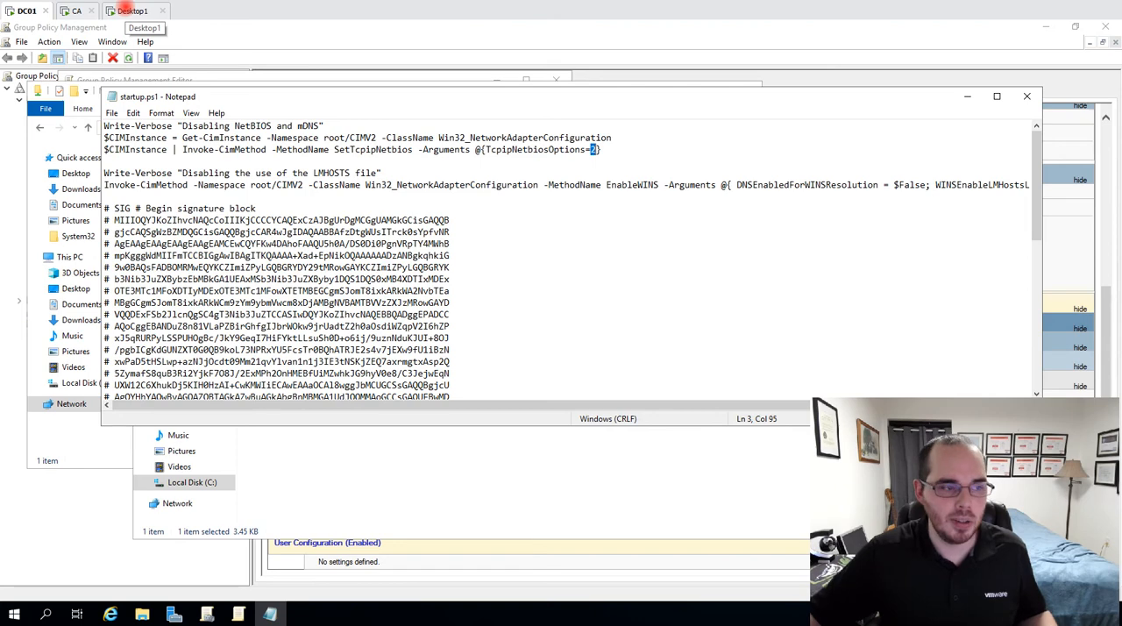
Examine the script's LMHOSTS section and highlight the DNSEnabledForWINSResolution and WINSEnableLMHostsLookup arguments of the EnableWINS call
{"action": "left_click", "coordinate": [162, 173]}
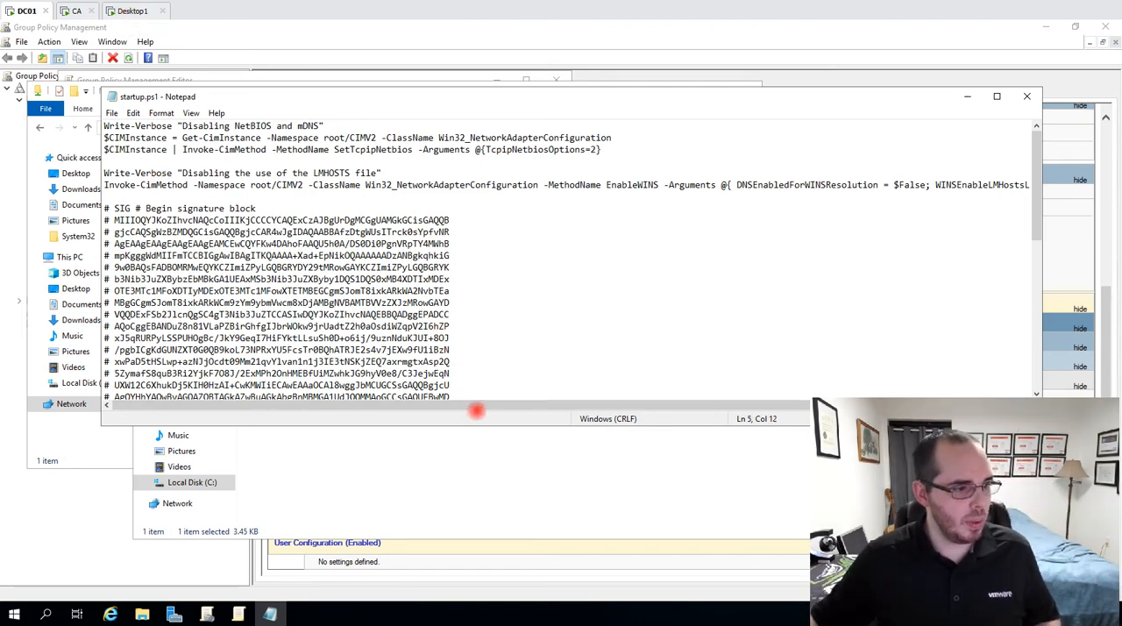
{"action": "left_click_drag", "start_coordinate": [517, 406], "coordinate": [592, 406]}
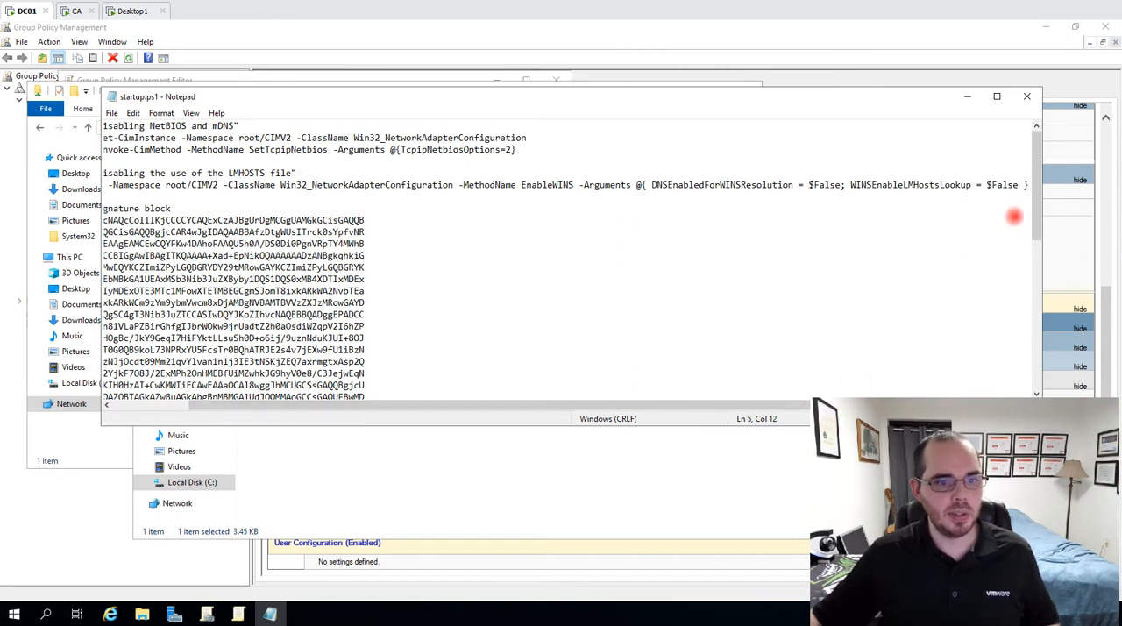
{"action": "left_click_drag", "start_coordinate": [1024, 185], "coordinate": [641, 188]}
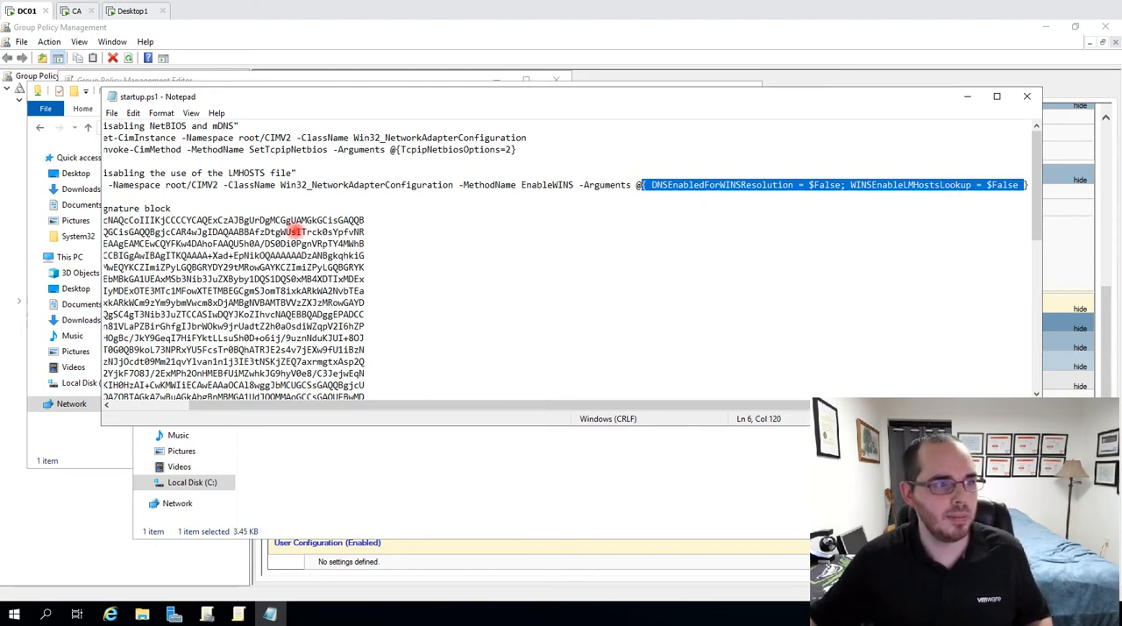
Switch to the Desktop1 machine and open the WINS section of Ethernet0's advanced IPv4 settings to check the applied configuration
{"action": "left_click", "coordinate": [131, 10]}
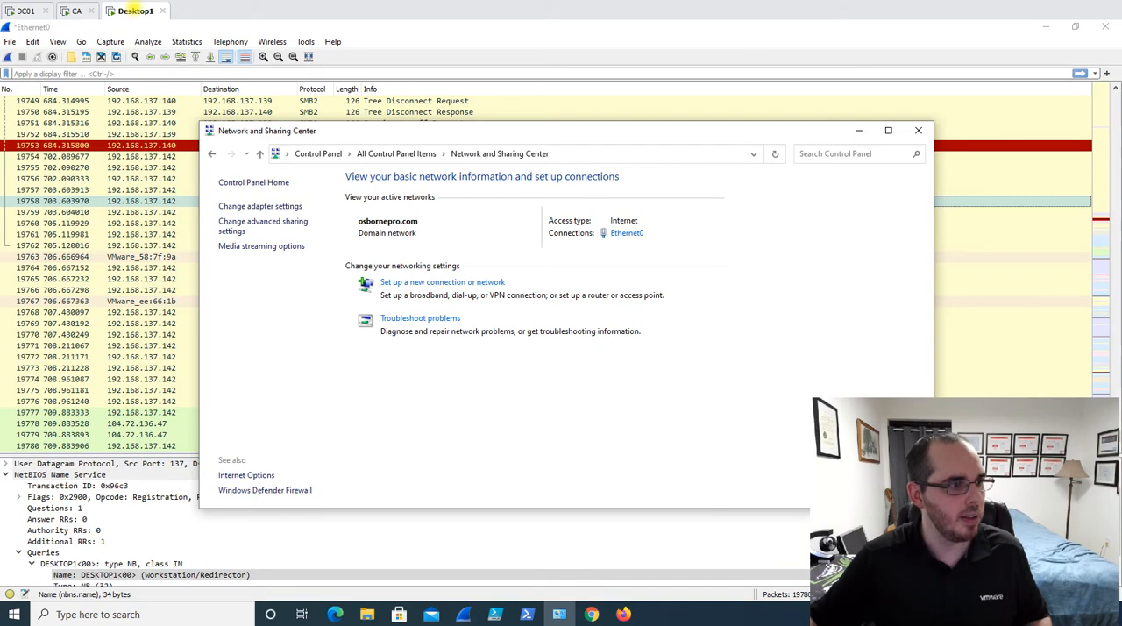
{"action": "left_click", "coordinate": [624, 233]}
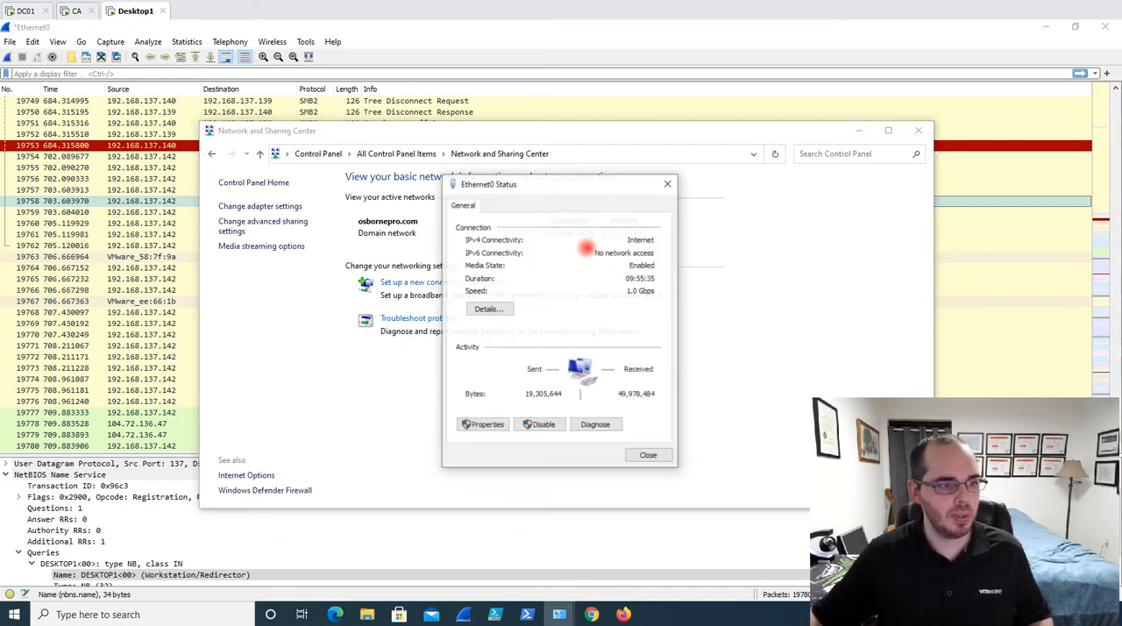
{"action": "left_click", "coordinate": [482, 425]}
{"action": "left_click", "coordinate": [602, 346]}
{"action": "left_click", "coordinate": [636, 392]}
{"action": "left_click", "coordinate": [681, 489]}
{"action": "left_click", "coordinate": [572, 276]}
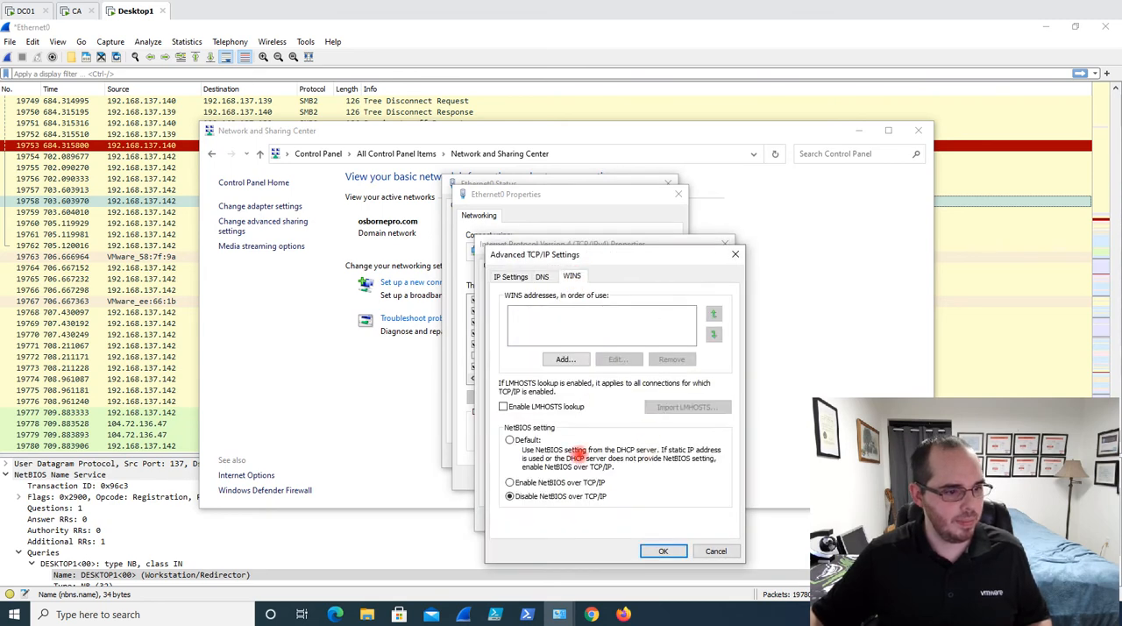
Toggle LMHOSTS lookup on and off, and switch the NetBIOS setting to Default and back to Disable NetBIOS over TCP/IP
{"action": "left_click", "coordinate": [503, 406]}
{"action": "left_click", "coordinate": [503, 407]}
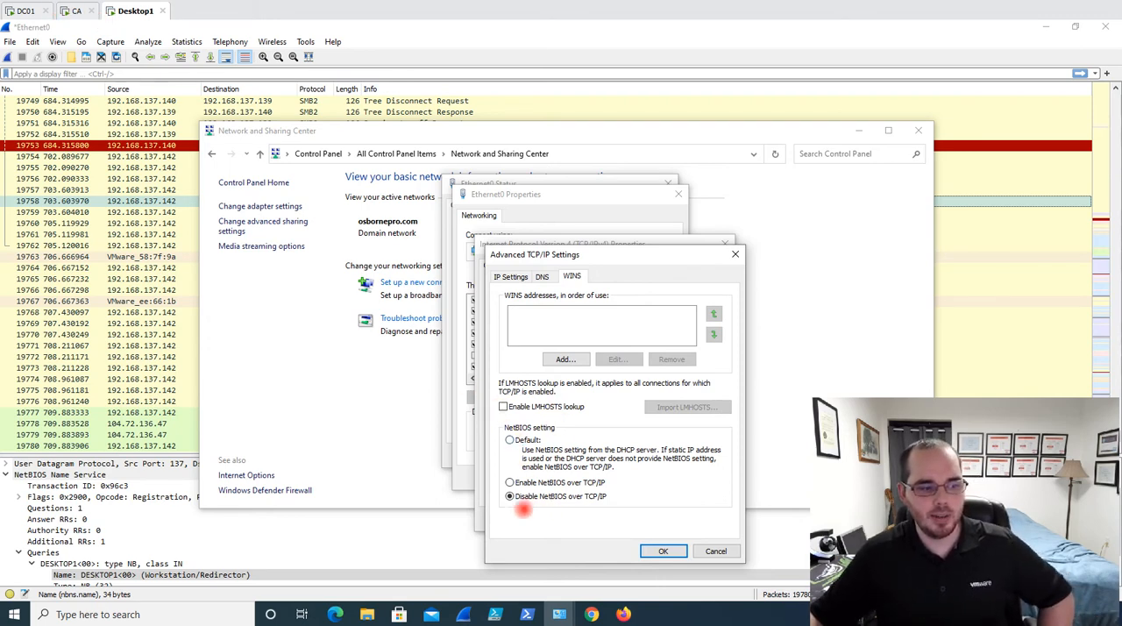
{"action": "left_click", "coordinate": [509, 439]}
{"action": "left_click", "coordinate": [509, 496]}
Return to startup.ps1 on DC01 and highlight the signature block beneath the script's LMHOSTS command
{"action": "left_click", "coordinate": [75, 10]}
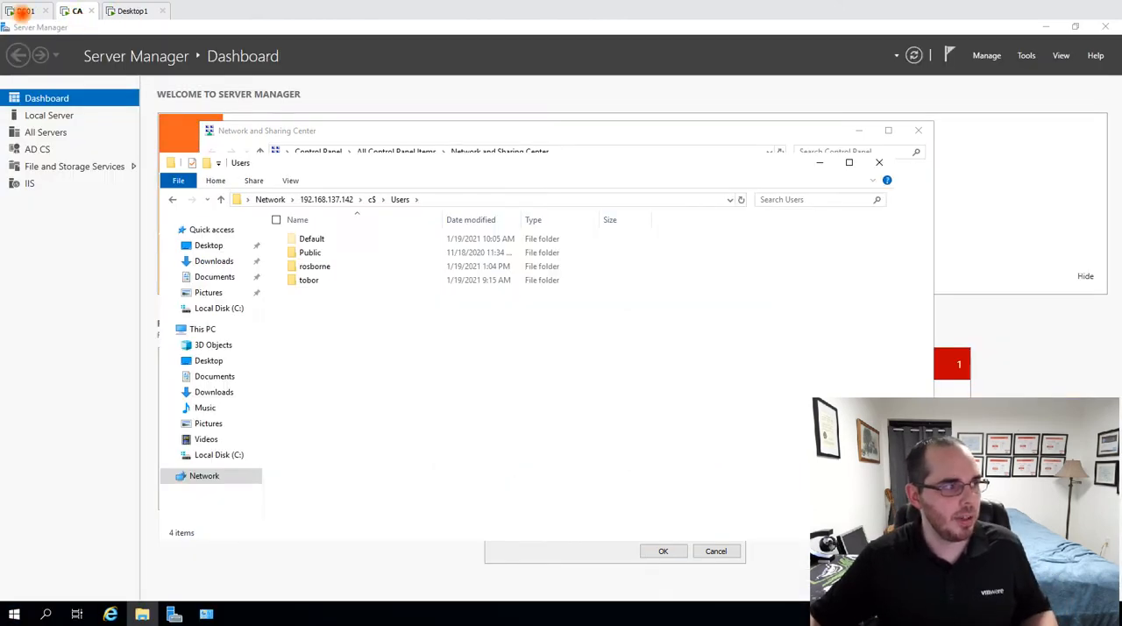
{"action": "left_click", "coordinate": [21, 10]}
{"action": "left_click", "coordinate": [654, 214]}
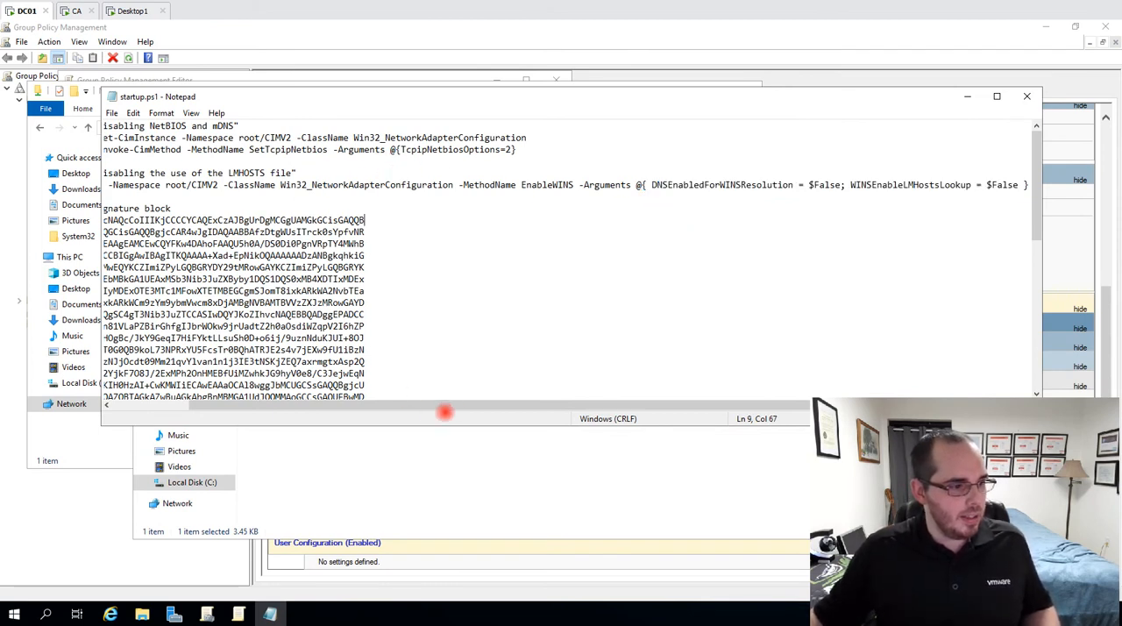
{"action": "left_click_drag", "start_coordinate": [534, 404], "coordinate": [510, 404]}
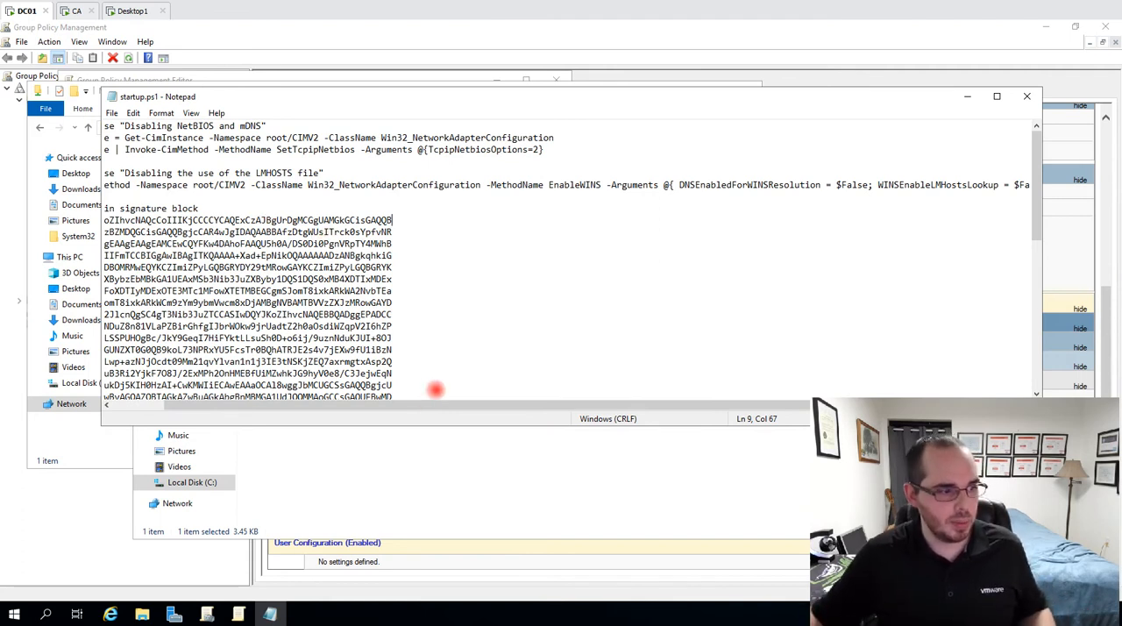
{"action": "left_click_drag", "start_coordinate": [430, 404], "coordinate": [285, 401]}
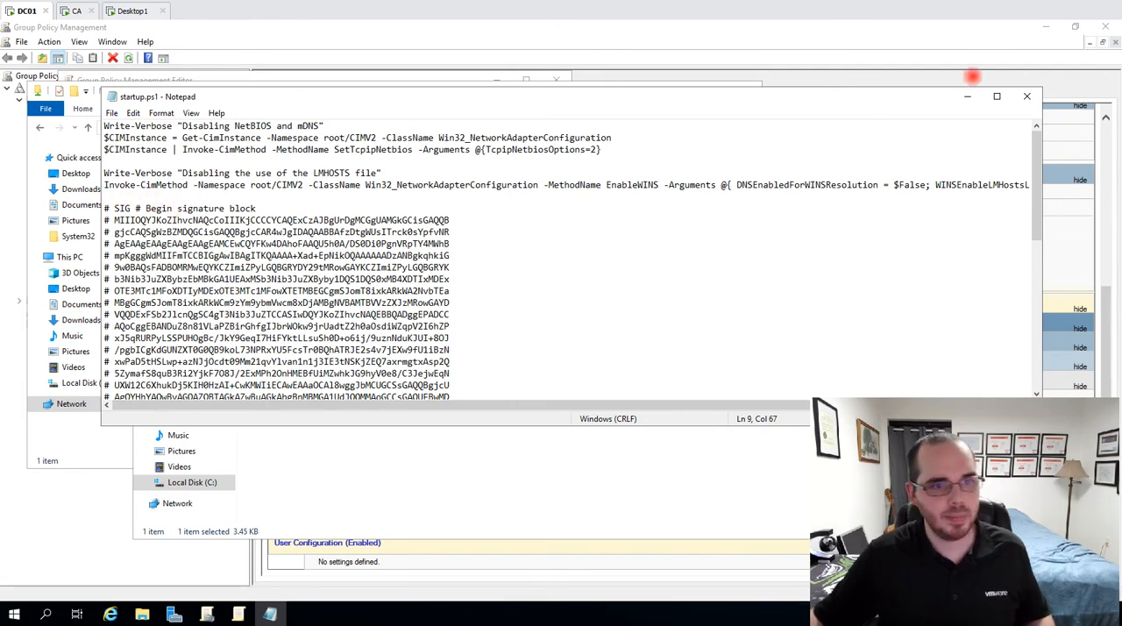
{"action": "left_click_drag", "start_coordinate": [104, 209], "coordinate": [474, 363]}
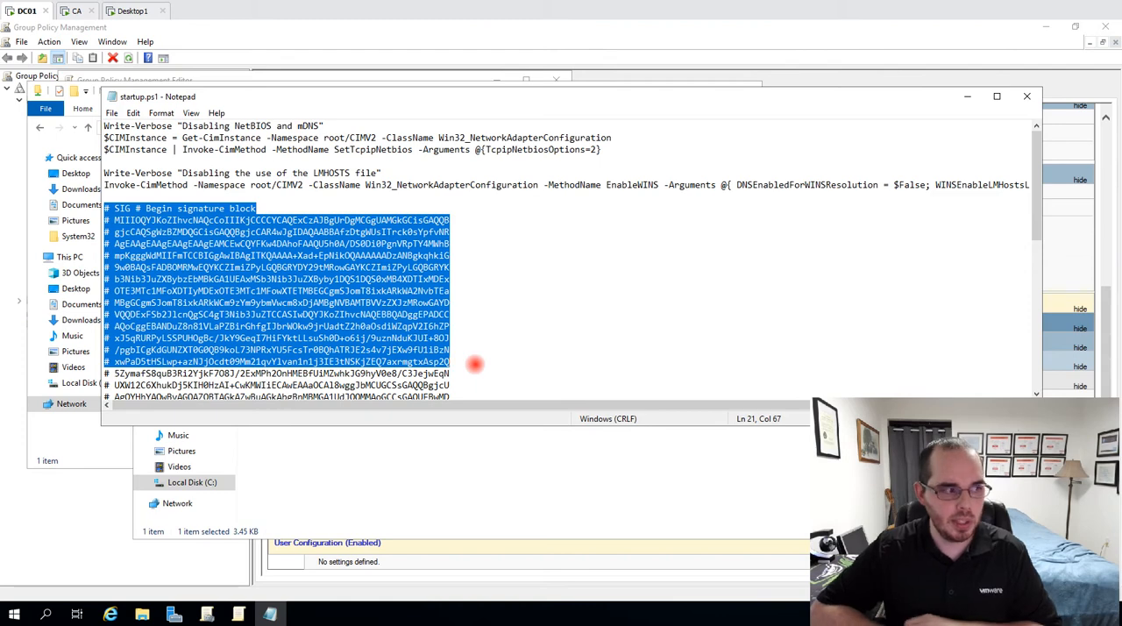
{"action": "left_click", "coordinate": [299, 280]}
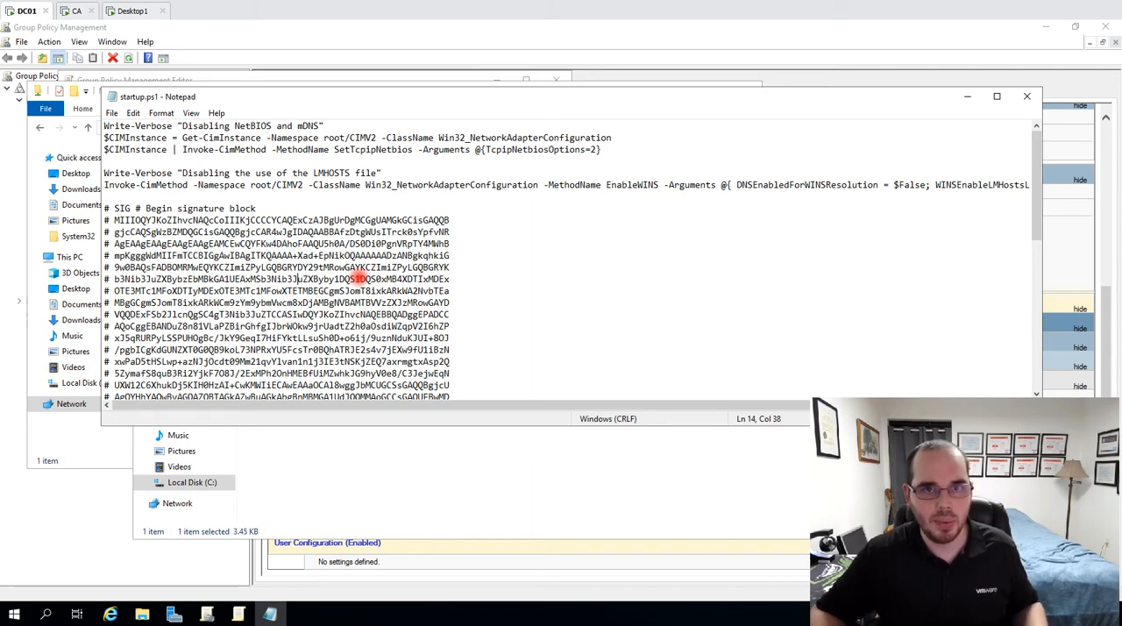
{"action": "left_click_drag", "start_coordinate": [542, 301], "coordinate": [103, 190]}
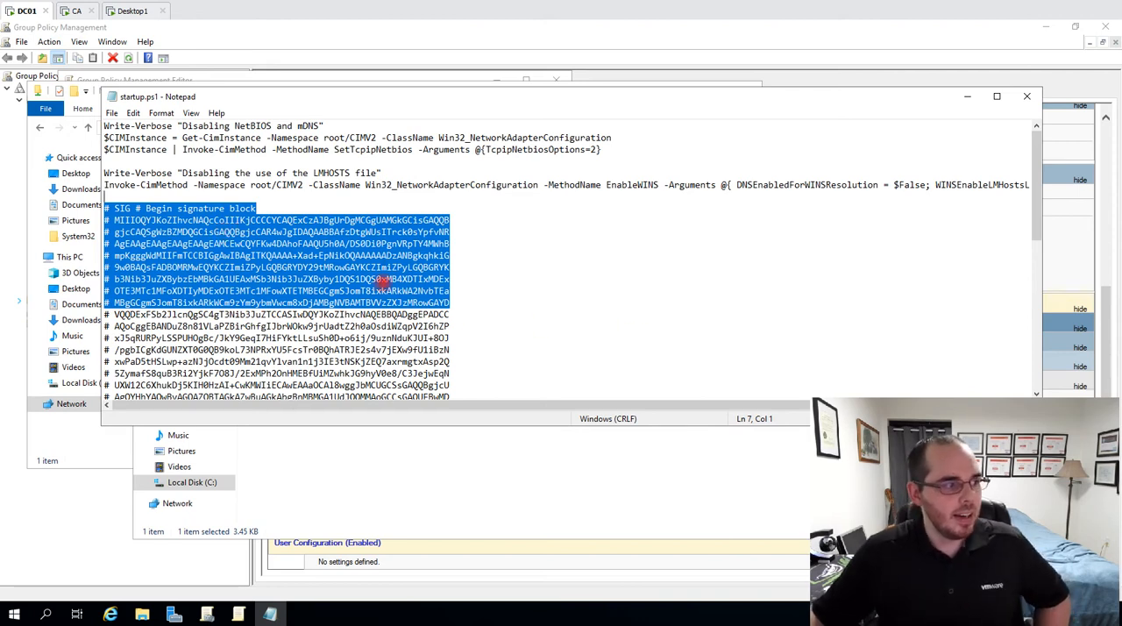
{"action": "left_click", "coordinate": [408, 268]}
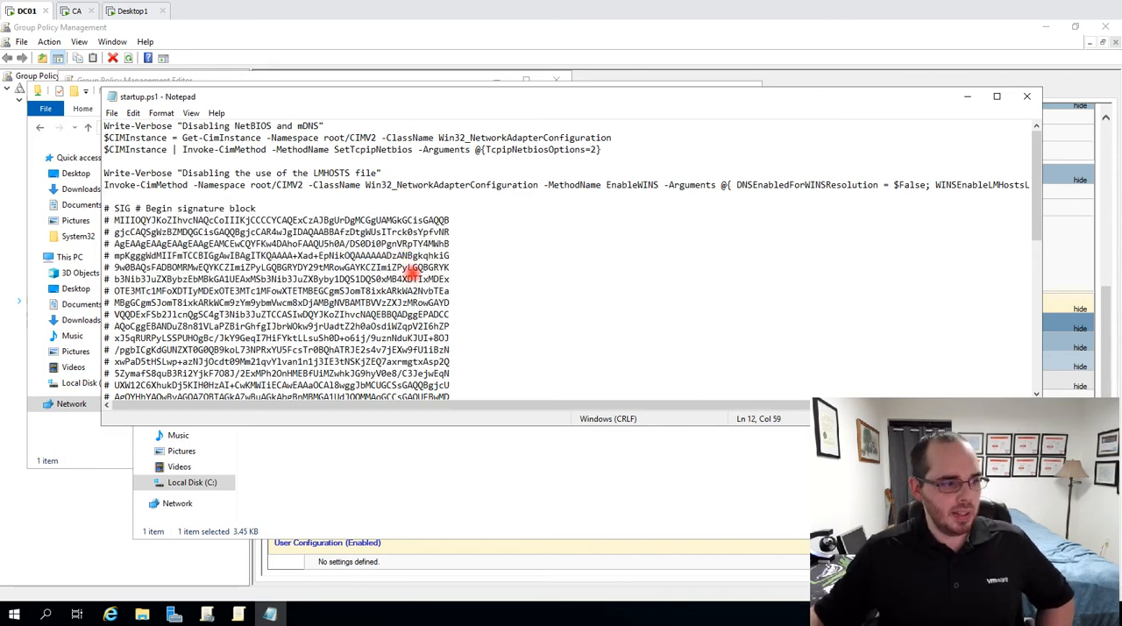
Delete the entire signature block from startup.ps1, starting at the blank line below the Invoke-CimMethod EnableWINS command
{"action": "left_click", "coordinate": [317, 192]}
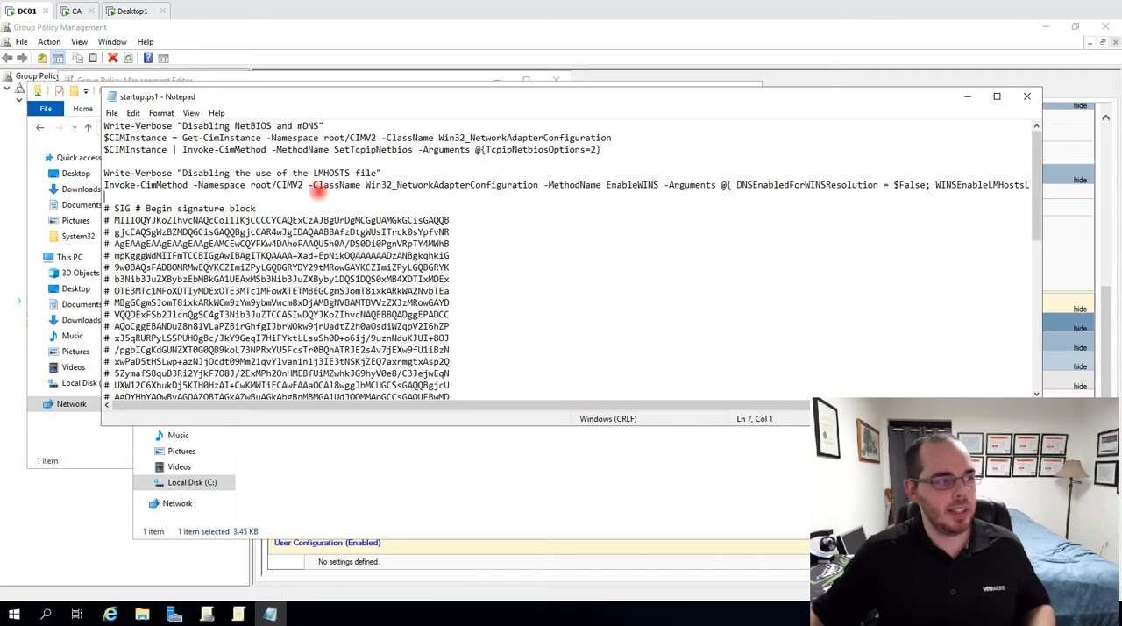
{"action": "mouse_move", "coordinate": [272, 193]}
{"action": "left_mouse_down"}
{"action": "mouse_move", "coordinate": [421, 311]}
{"action": "mouse_move", "coordinate": [649, 605]}
{"action": "left_mouse_up"}
{"action": "key", "text": "Delete"}
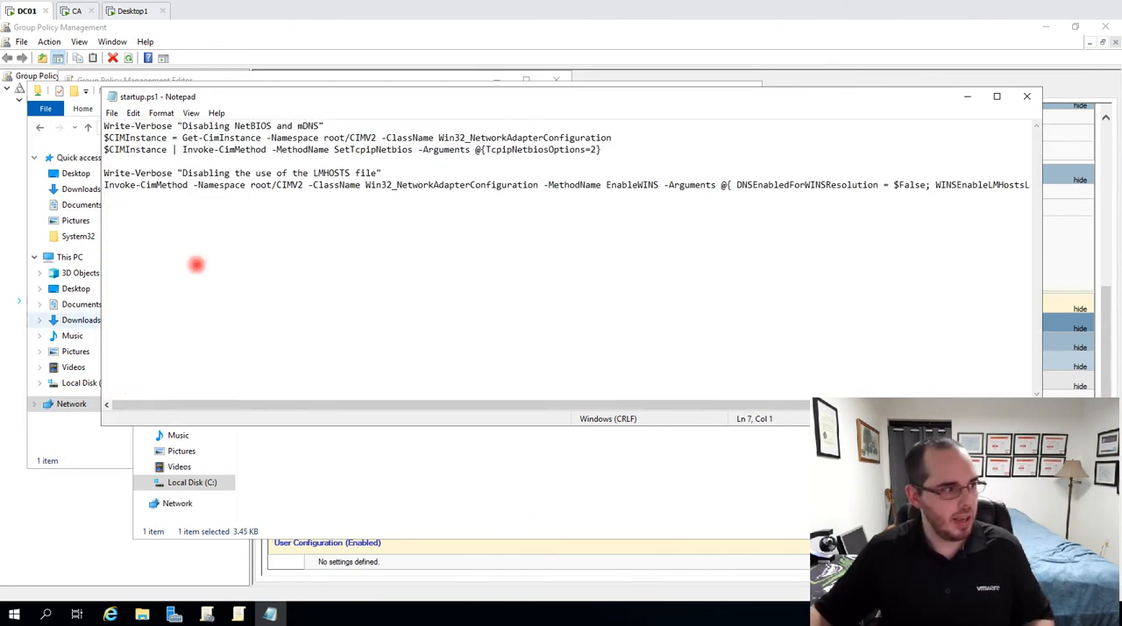
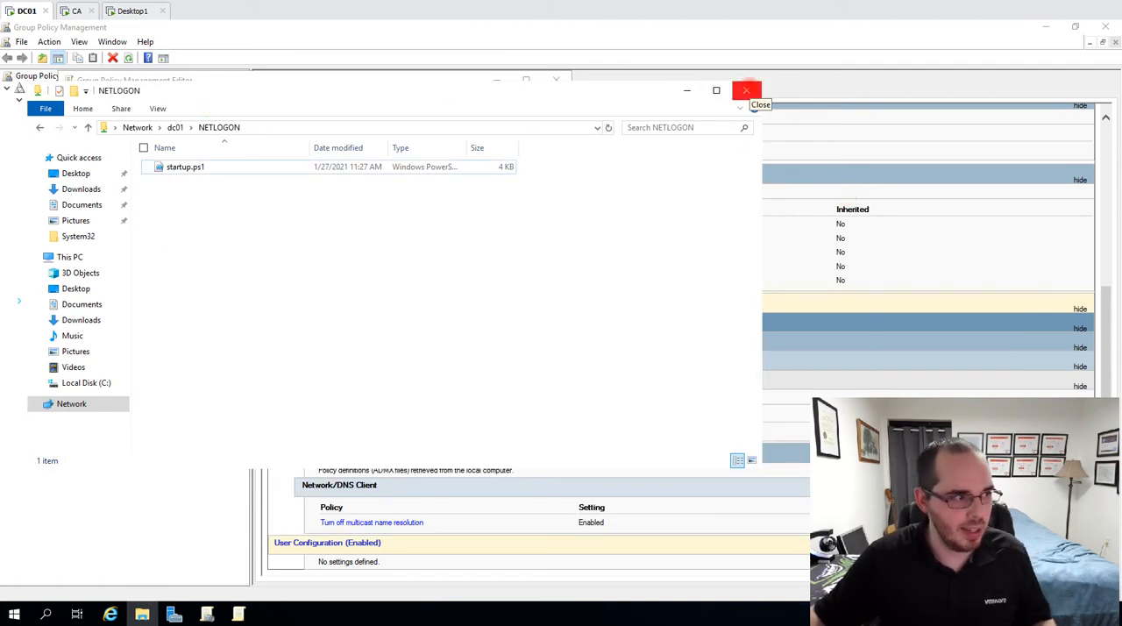
Close the NETLOGON folder, Startup Properties and policy editor windows, and select the Settings DNS over HTTPS (DoH) policy object
{"action": "left_click", "coordinate": [747, 91]}
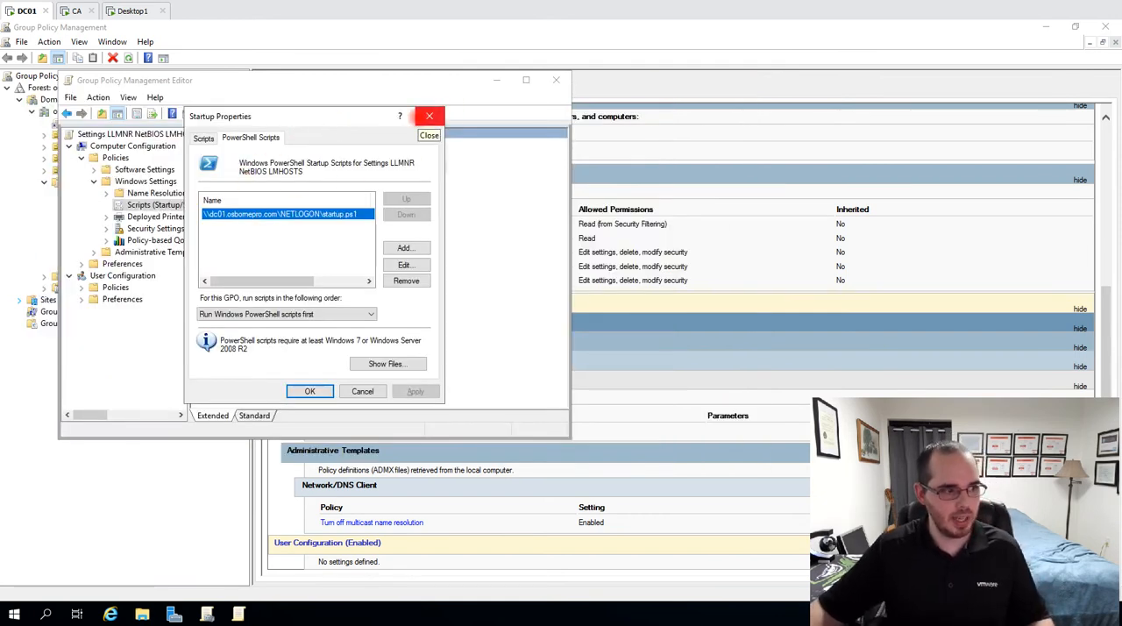
{"action": "left_click", "coordinate": [429, 116]}
{"action": "left_click", "coordinate": [555, 81]}
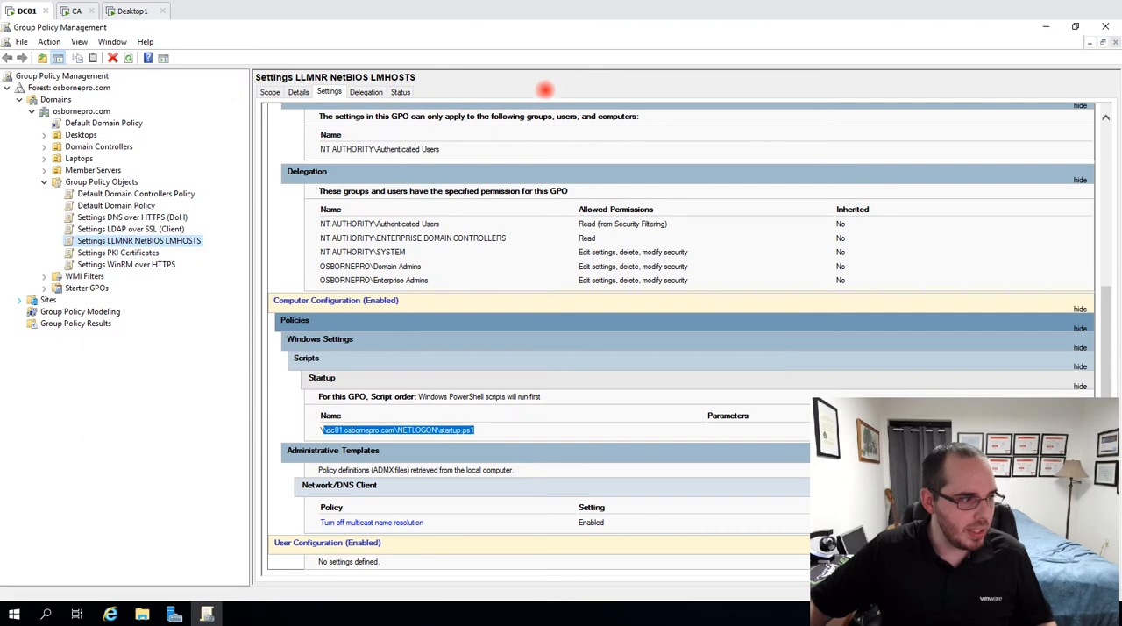
{"action": "left_click", "coordinate": [105, 217]}
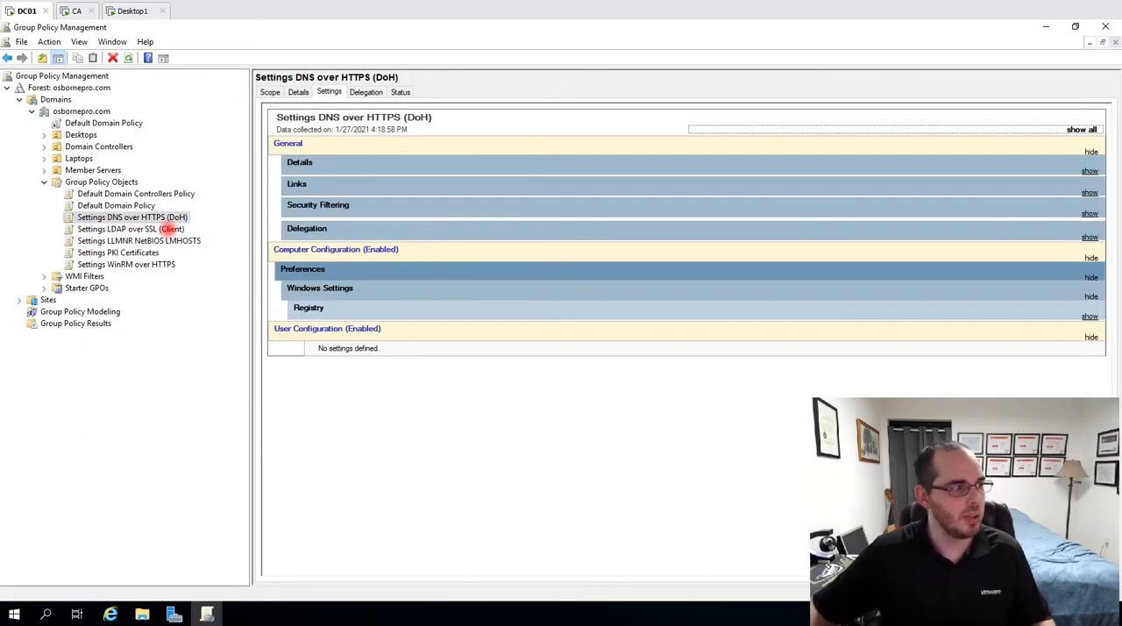
Switch to DNS Manager through Server Manager and open the osbornepro.com zone under DC01's forward lookup zones
{"action": "left_click", "coordinate": [172, 611]}
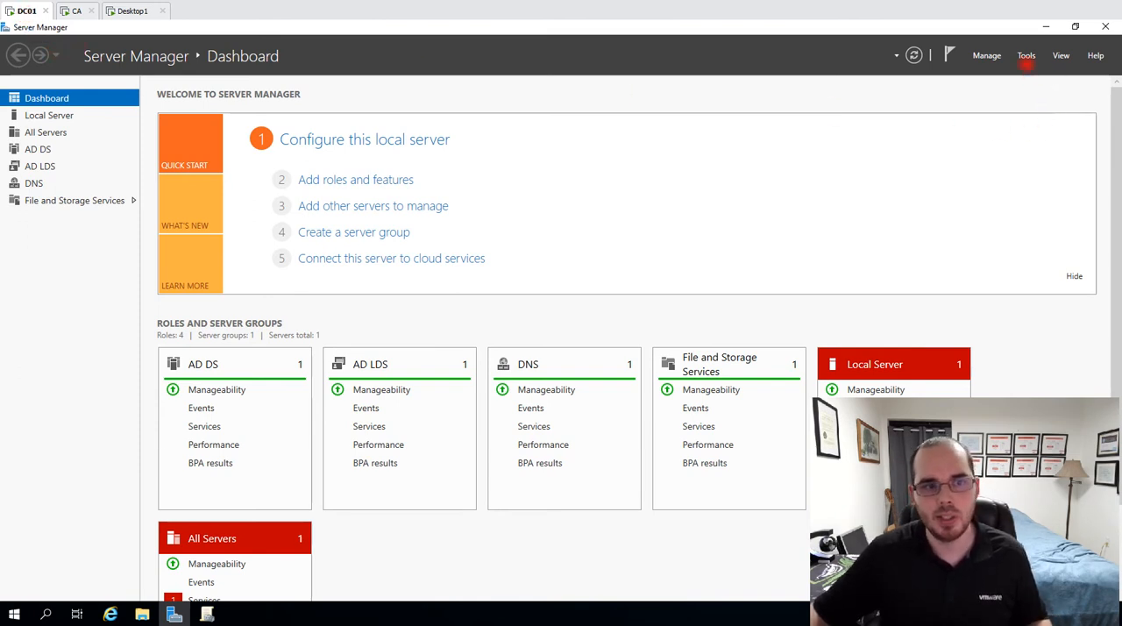
{"action": "left_click", "coordinate": [1026, 56]}
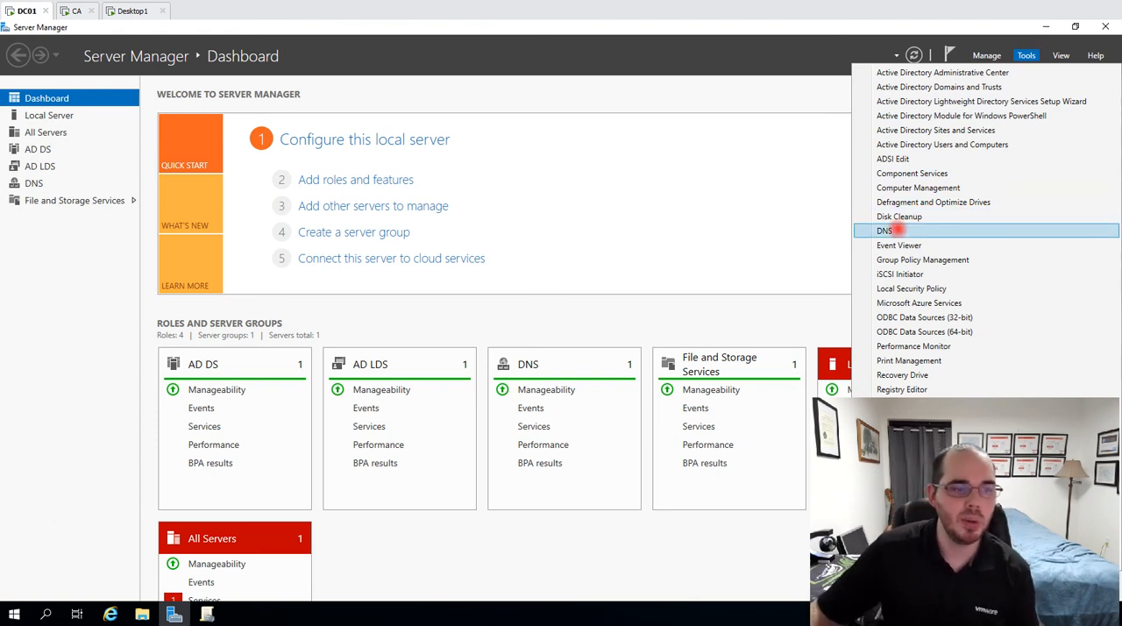
{"action": "left_click", "coordinate": [896, 229]}
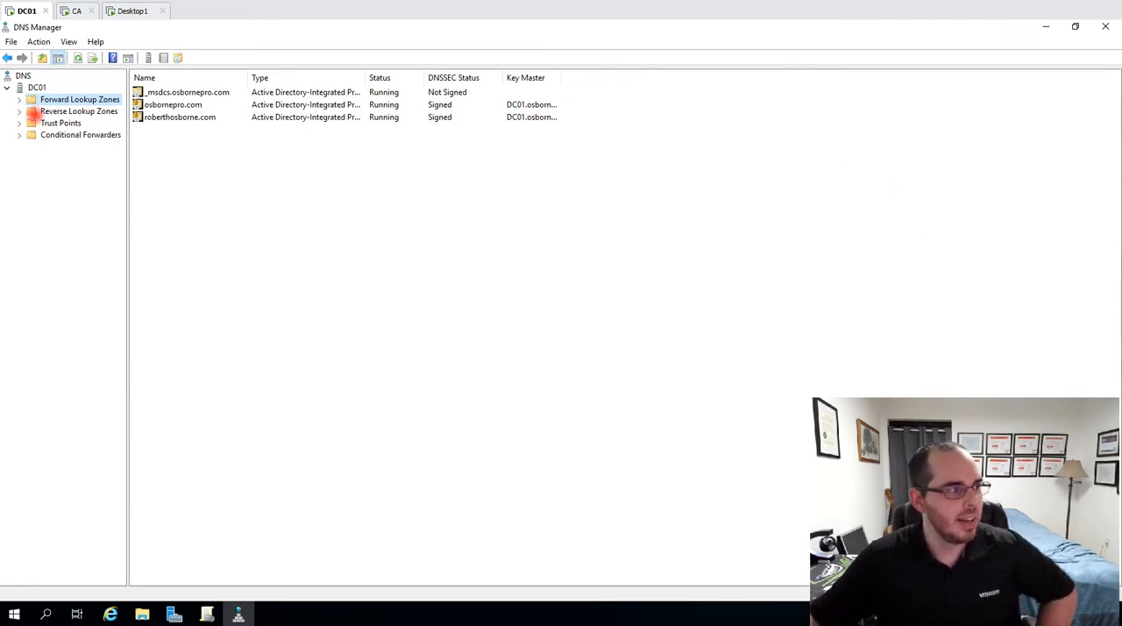
{"action": "double_click", "coordinate": [68, 100]}
{"action": "left_click", "coordinate": [35, 87]}
{"action": "left_click", "coordinate": [61, 101]}
{"action": "left_click", "coordinate": [83, 122]}
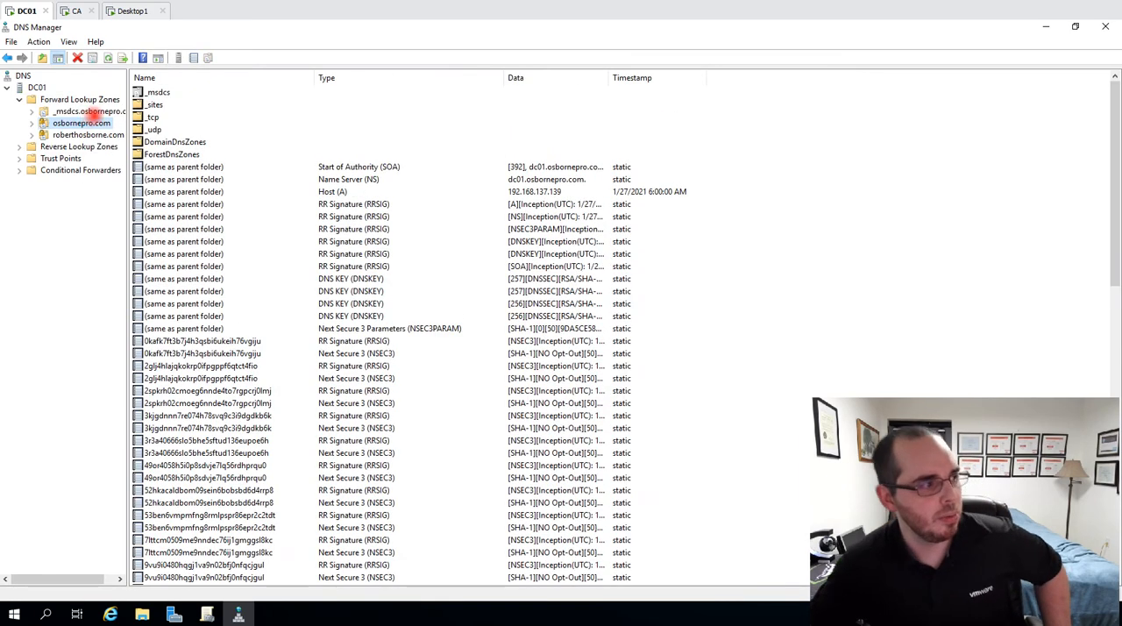
In the osbornepro.com zone's properties, select allowing zone transfers only to the following servers
{"action": "right_click", "coordinate": [78, 124]}
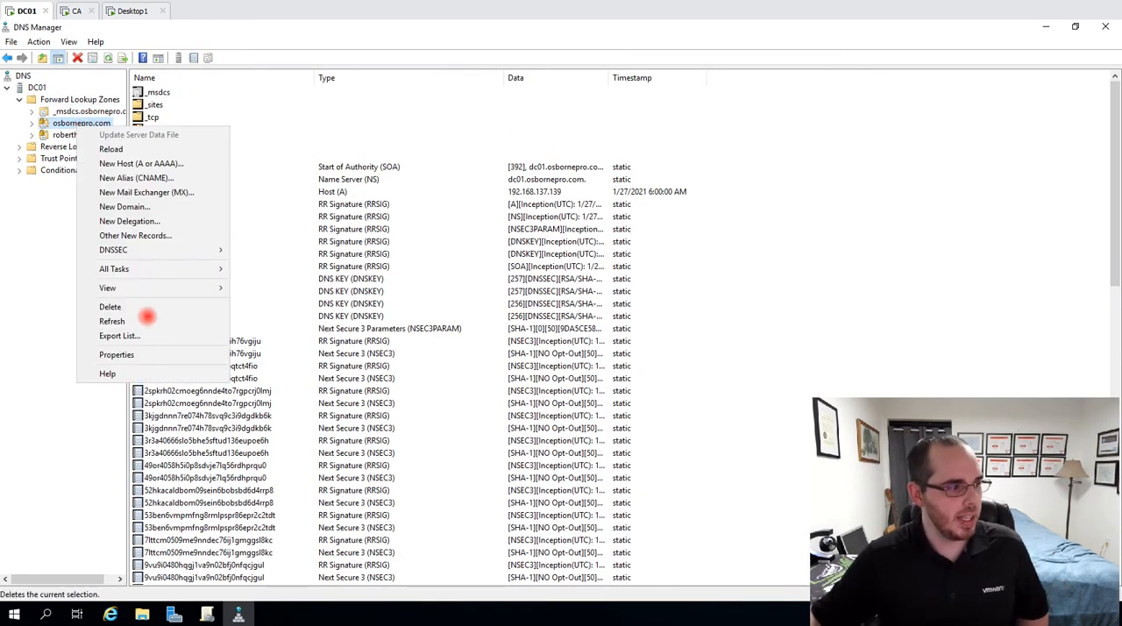
{"action": "left_click", "coordinate": [141, 354]}
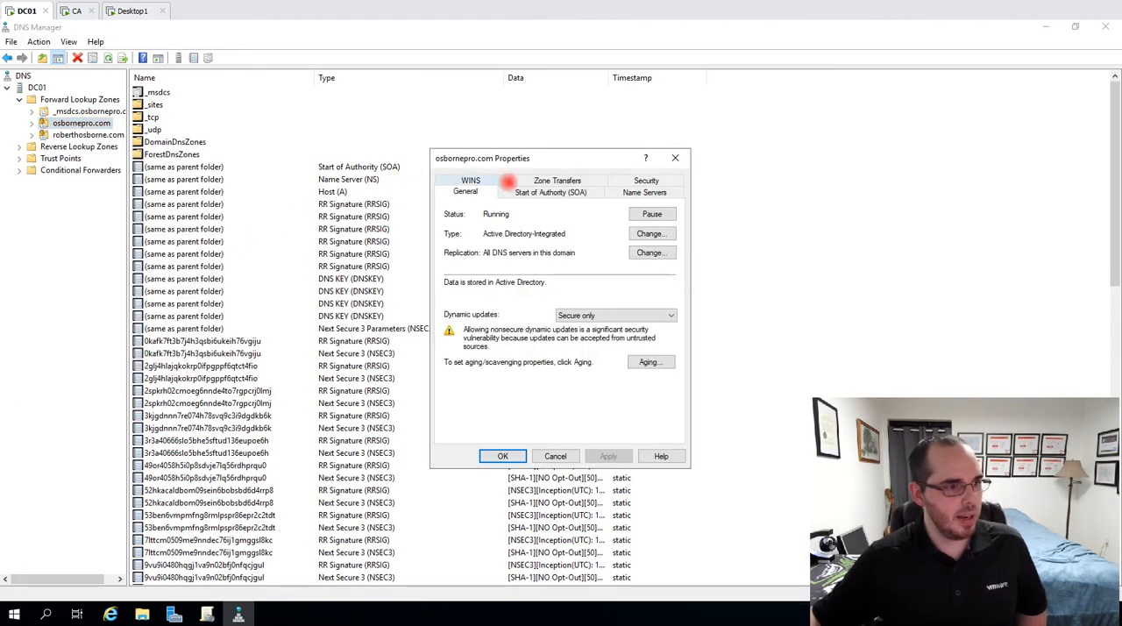
{"action": "left_click", "coordinate": [531, 179]}
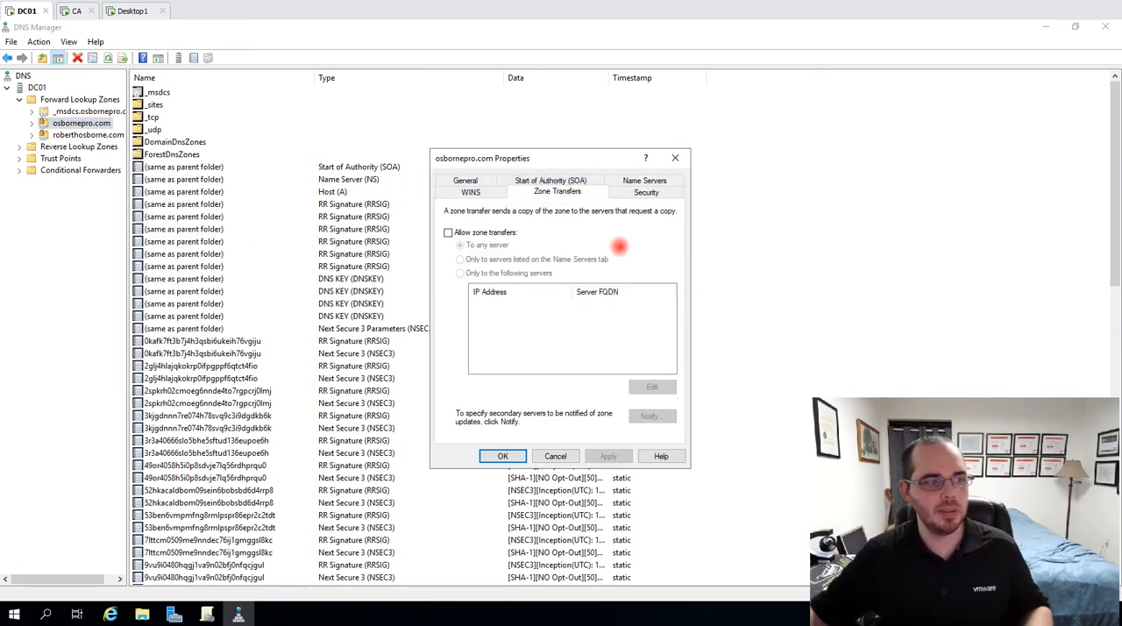
{"action": "left_click", "coordinate": [484, 233]}
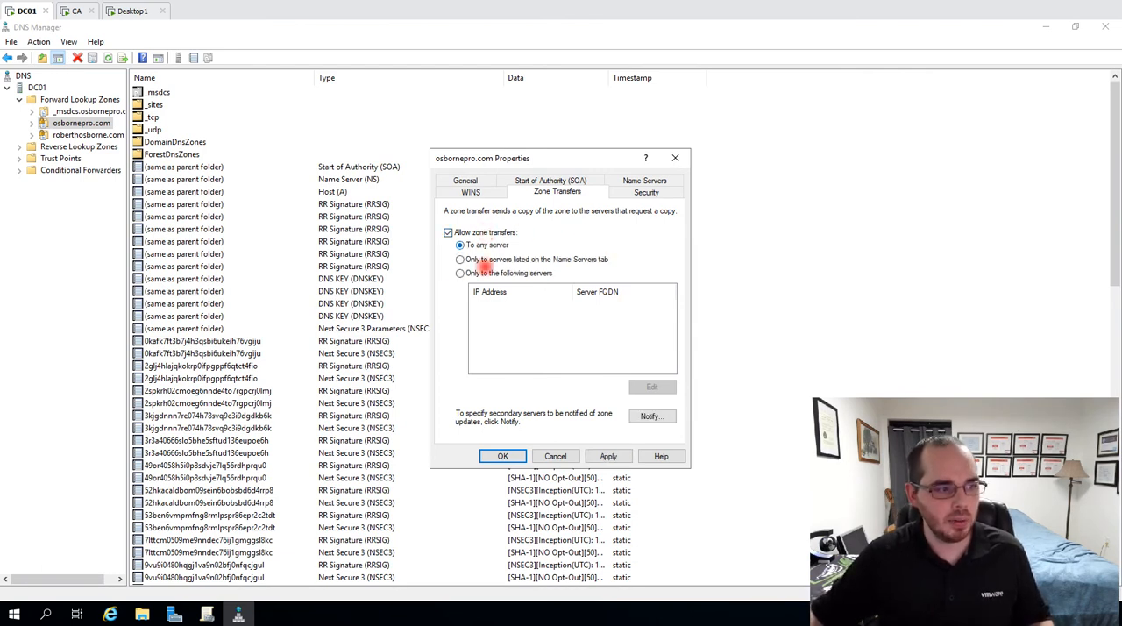
{"action": "left_click", "coordinate": [461, 273]}
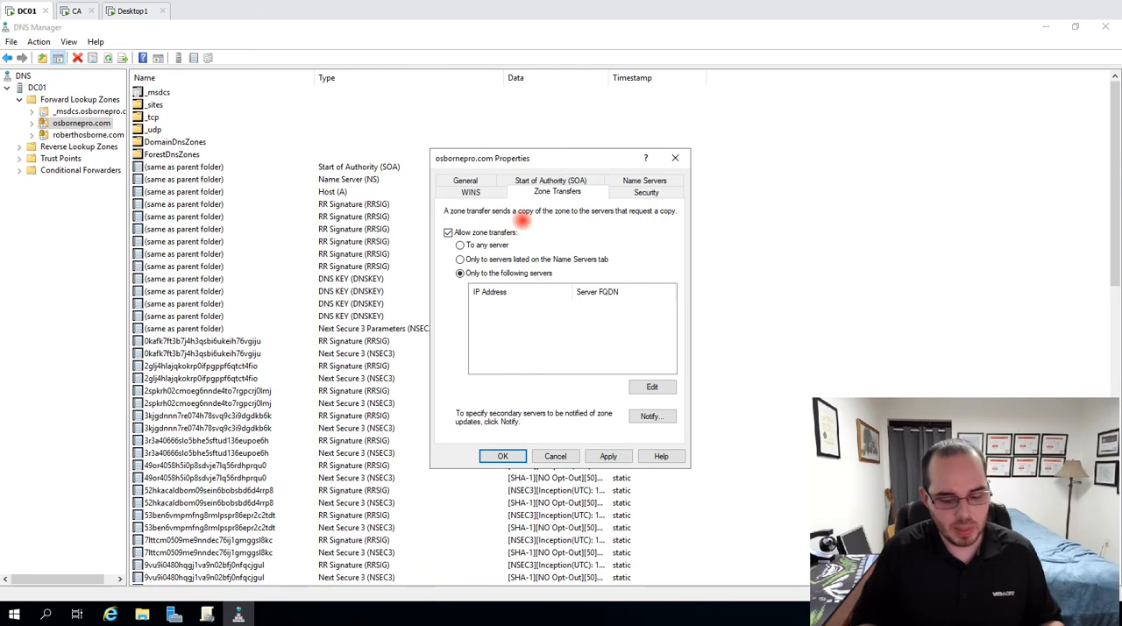
Switch to a new Windows PowerShell window and write the command "host -l dc01.osbornepro.com" at the prompt
{"action": "key", "text": "super+x"}
{"action": "key", "text": "i"}
{"action": "left_click", "coordinate": [509, 217]}
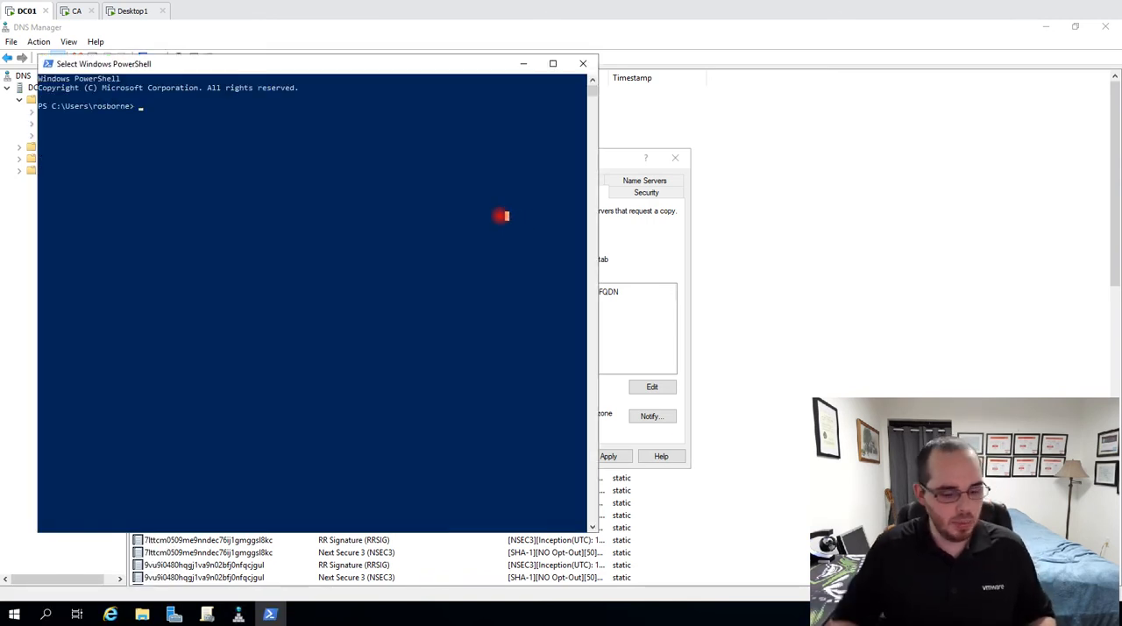
{"action": "key", "text": "Escape"}
{"action": "type", "text": "host -"}
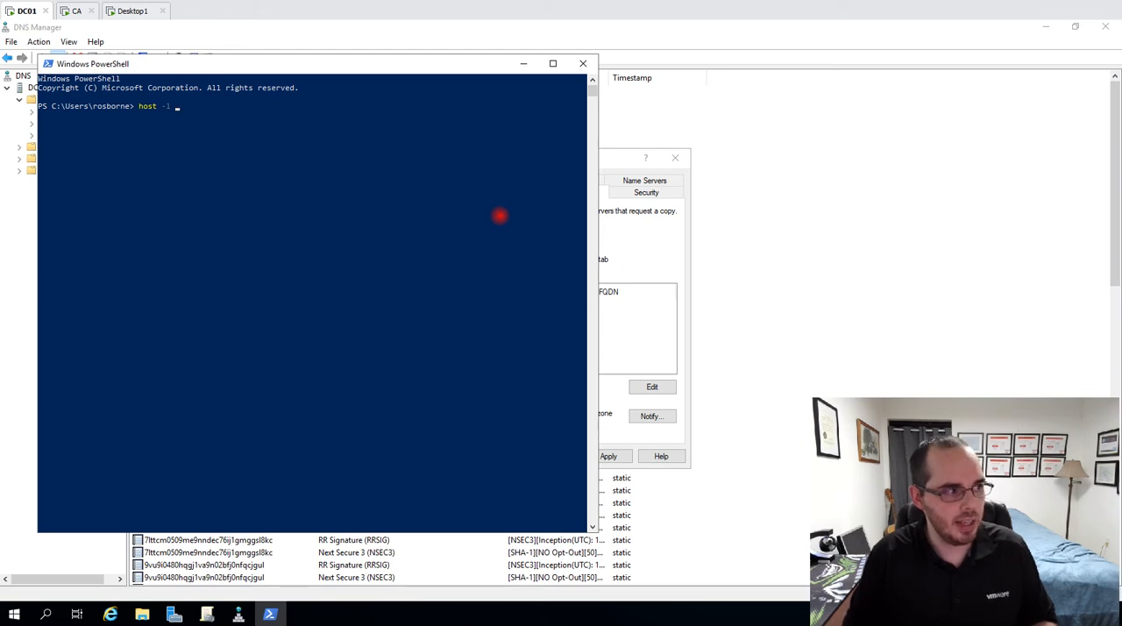
{"action": "type", "text": "l dc01.osbo"}
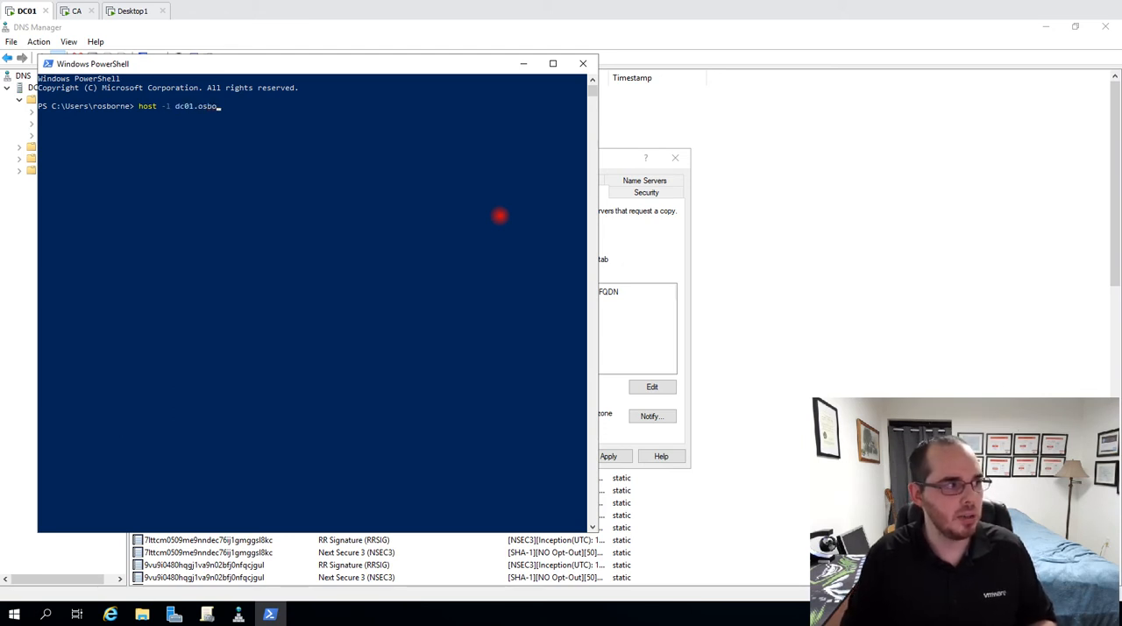
{"action": "type", "text": "rnepro.com"}
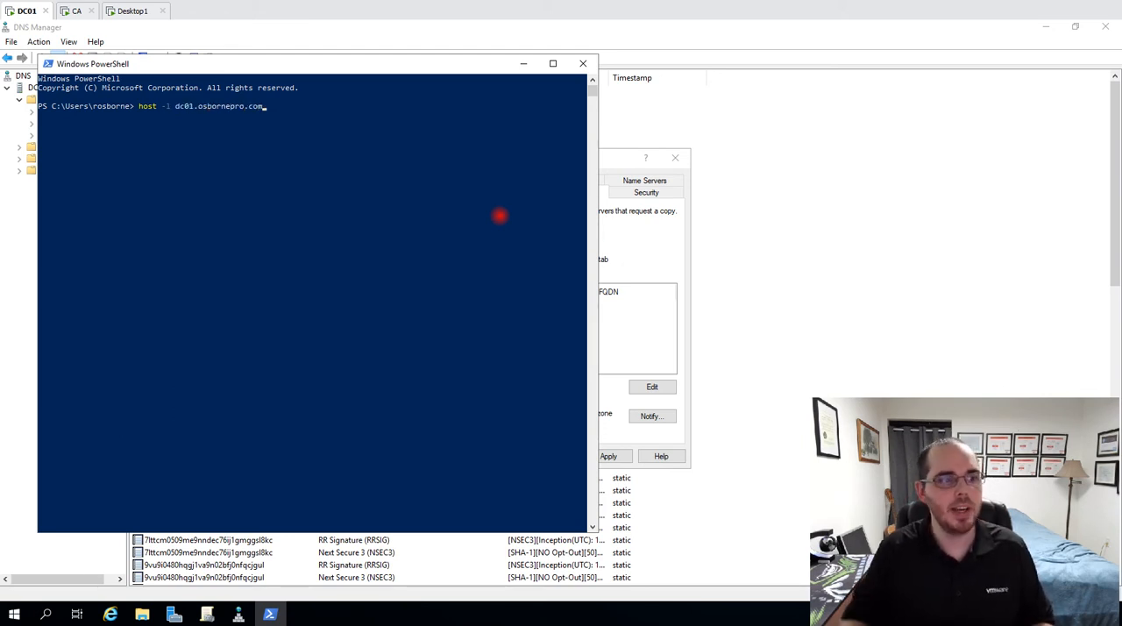
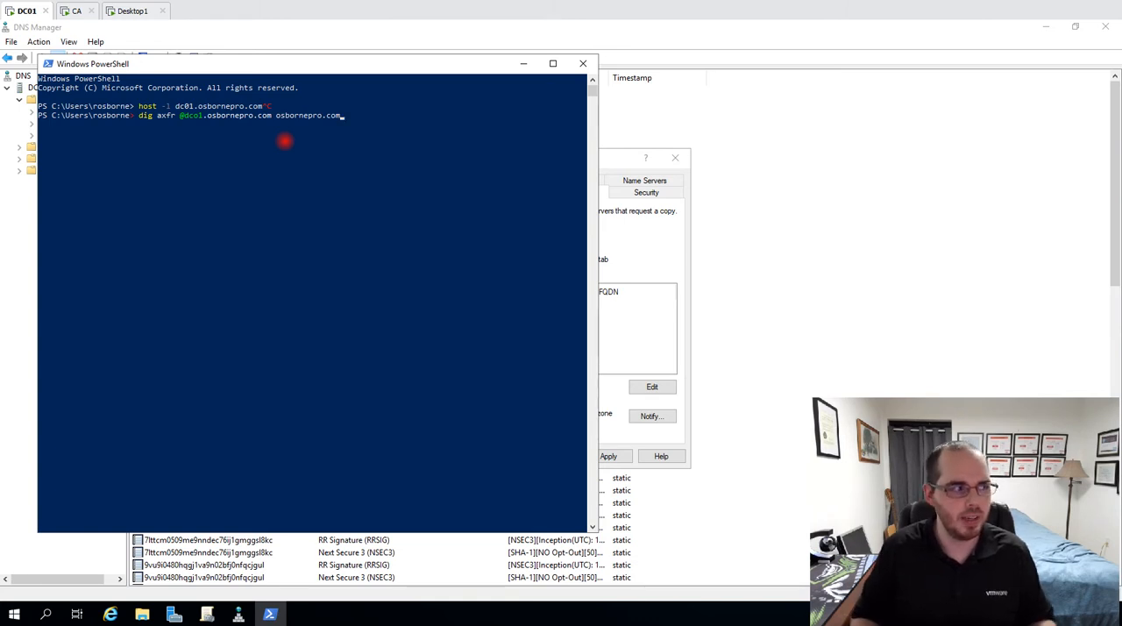
Discard the pending dig axfr command, return to DNS Manager and disallow zone transfers for the osbornepro.com zone
{"action": "key", "text": "ctrl+c"}
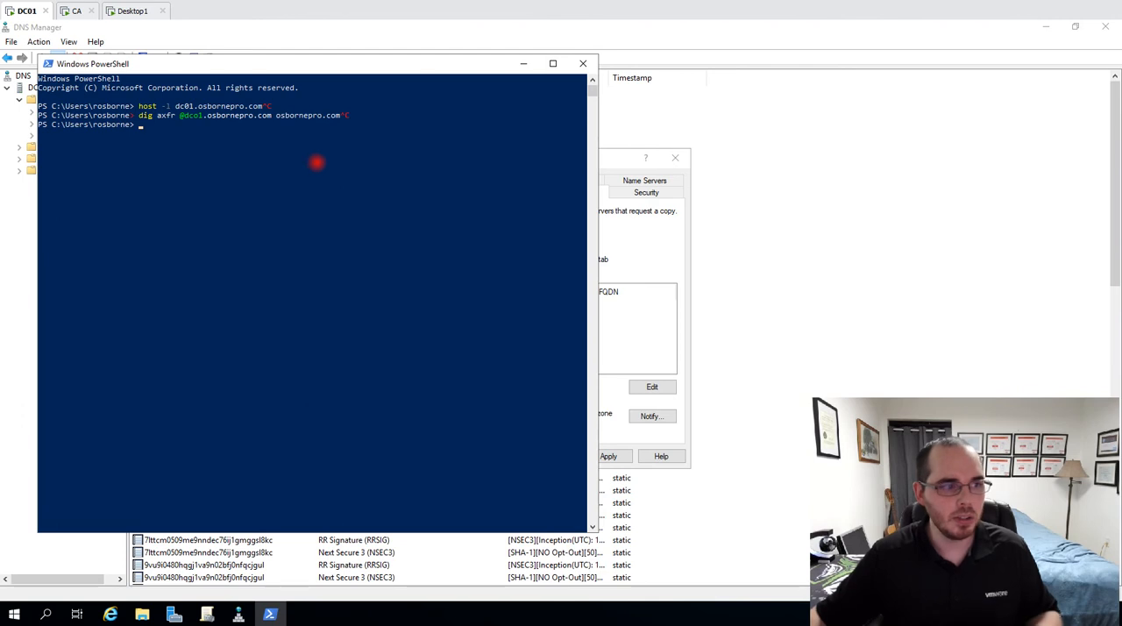
{"action": "left_click_drag", "start_coordinate": [138, 106], "coordinate": [279, 106]}
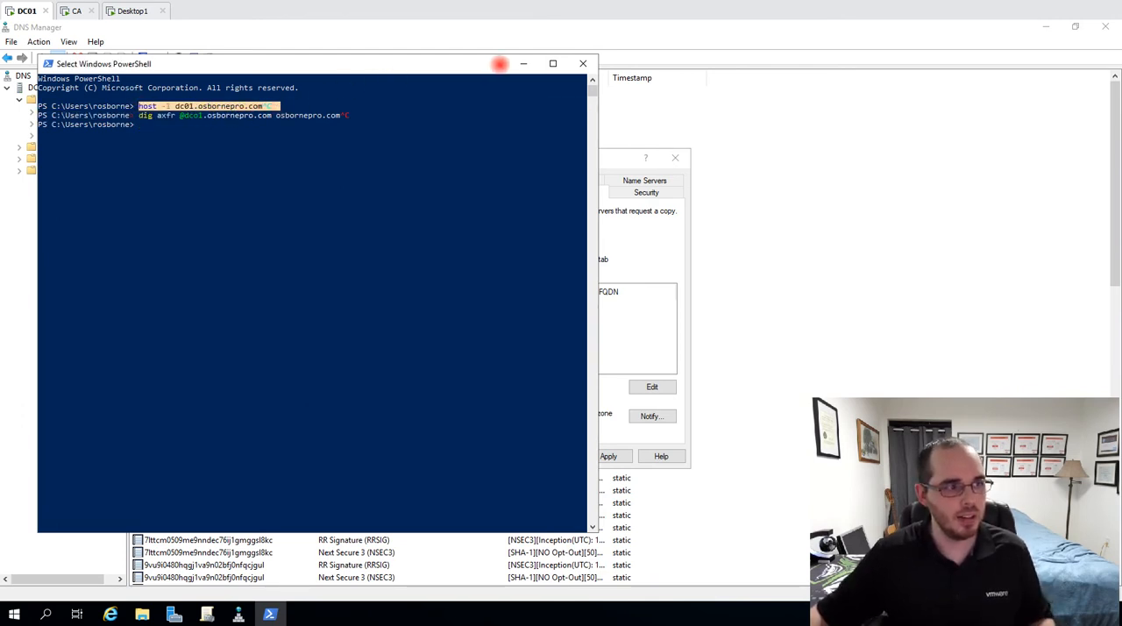
{"action": "left_click", "coordinate": [523, 63]}
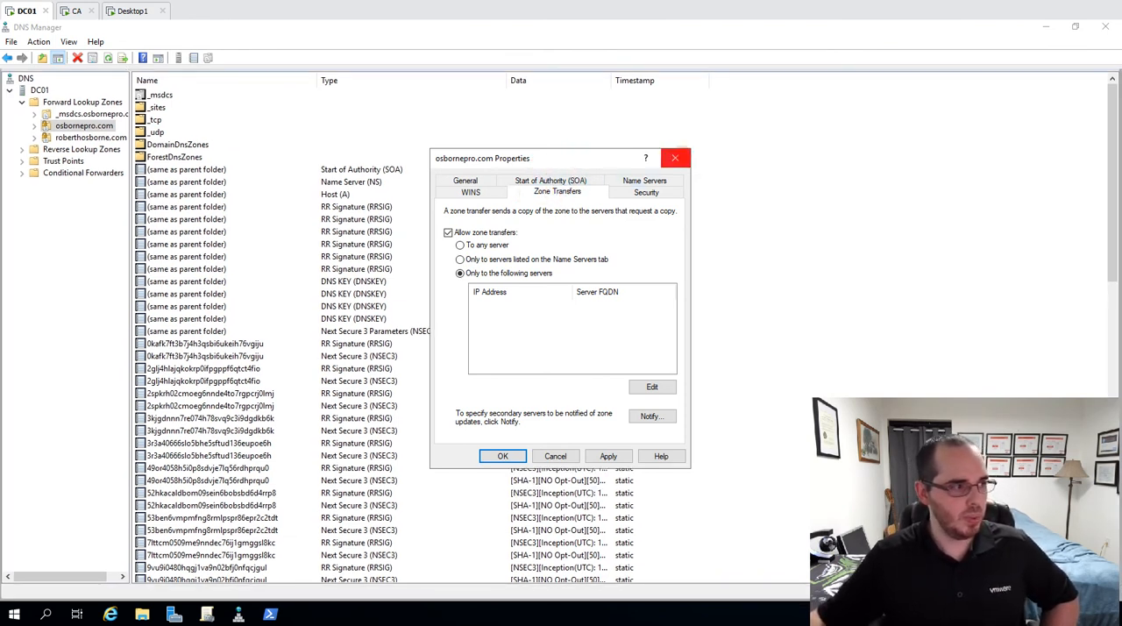
{"action": "left_click", "coordinate": [448, 232]}
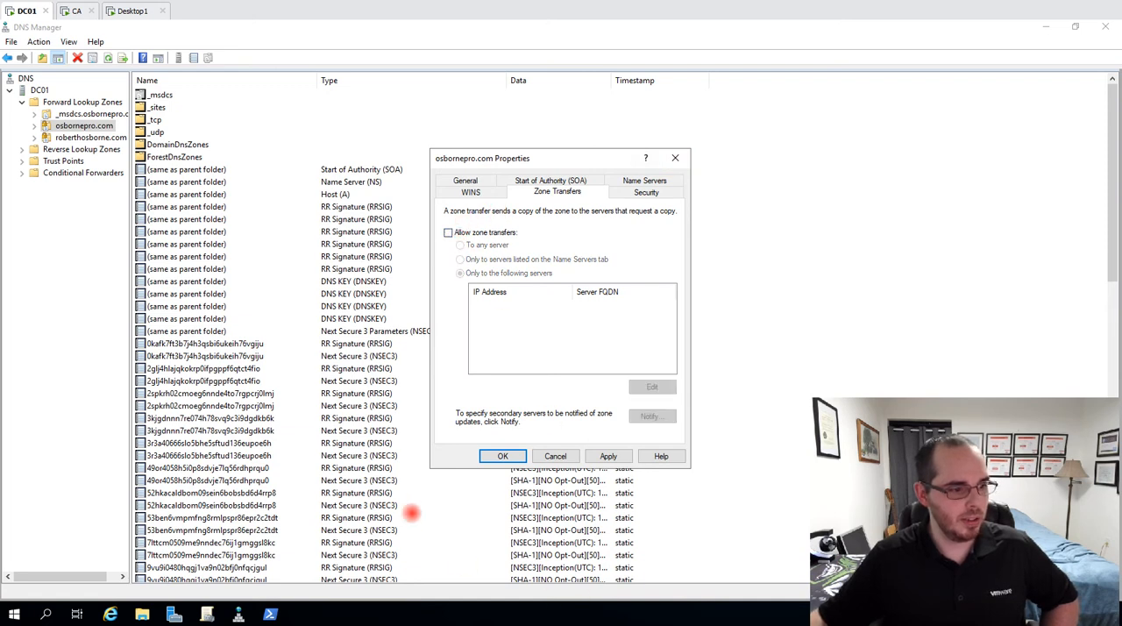
{"action": "left_click", "coordinate": [496, 457]}
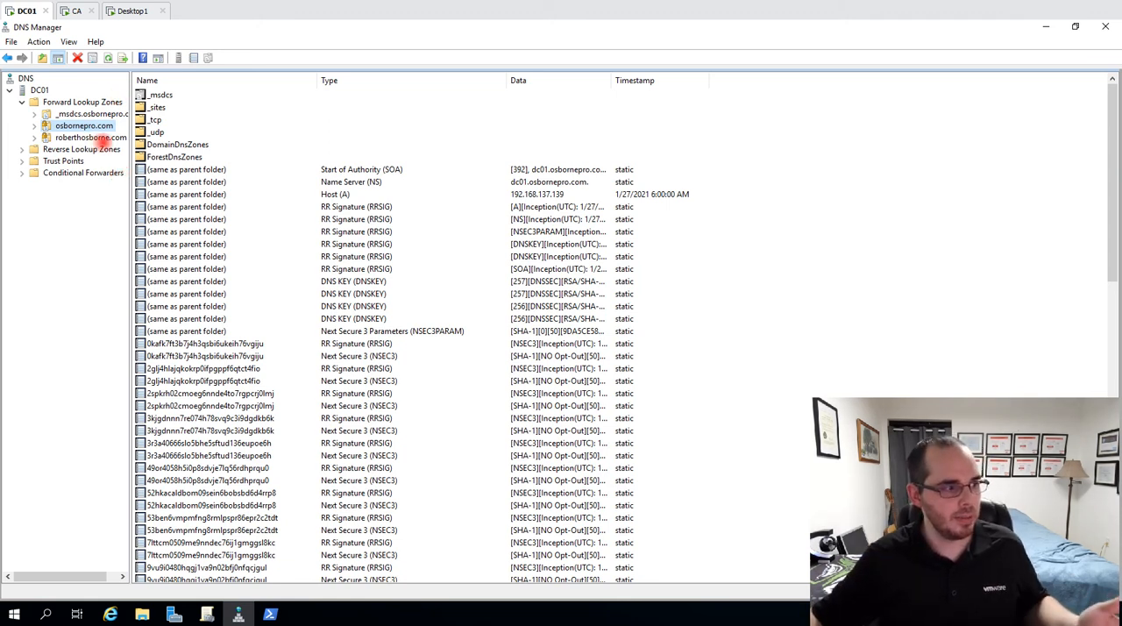
Examine the RRSIG, NSEC3 and CA host records in the osbornepro.com zone
{"action": "left_click", "coordinate": [216, 269]}
{"action": "left_click", "coordinate": [399, 368]}
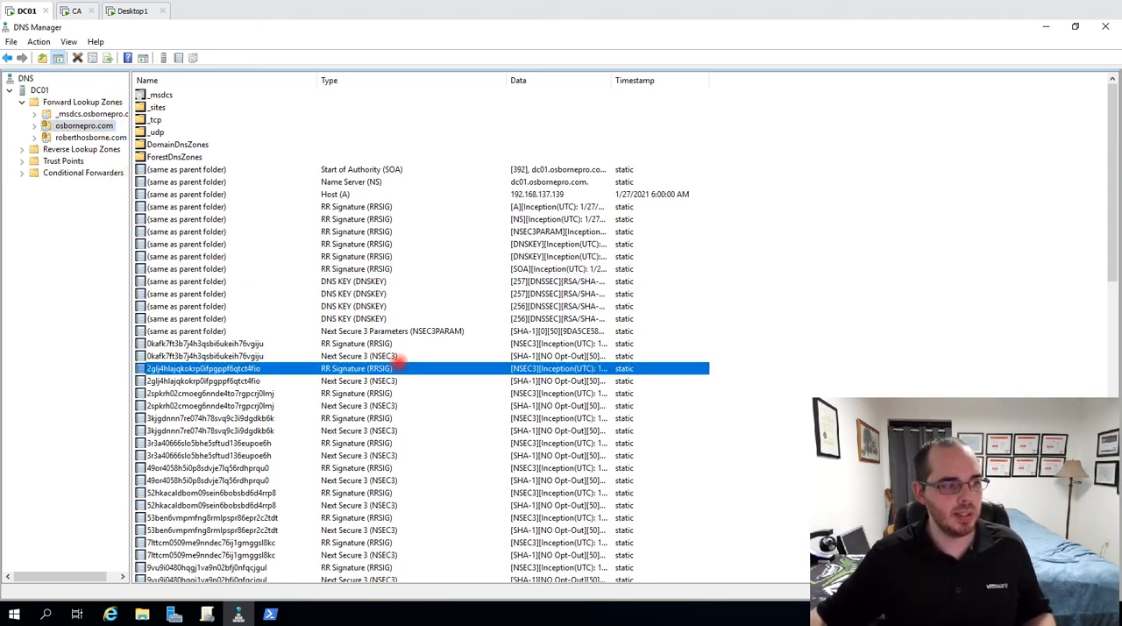
{"action": "scroll", "coordinate": [396, 328], "scroll_direction": "down", "scroll_amount": 7}
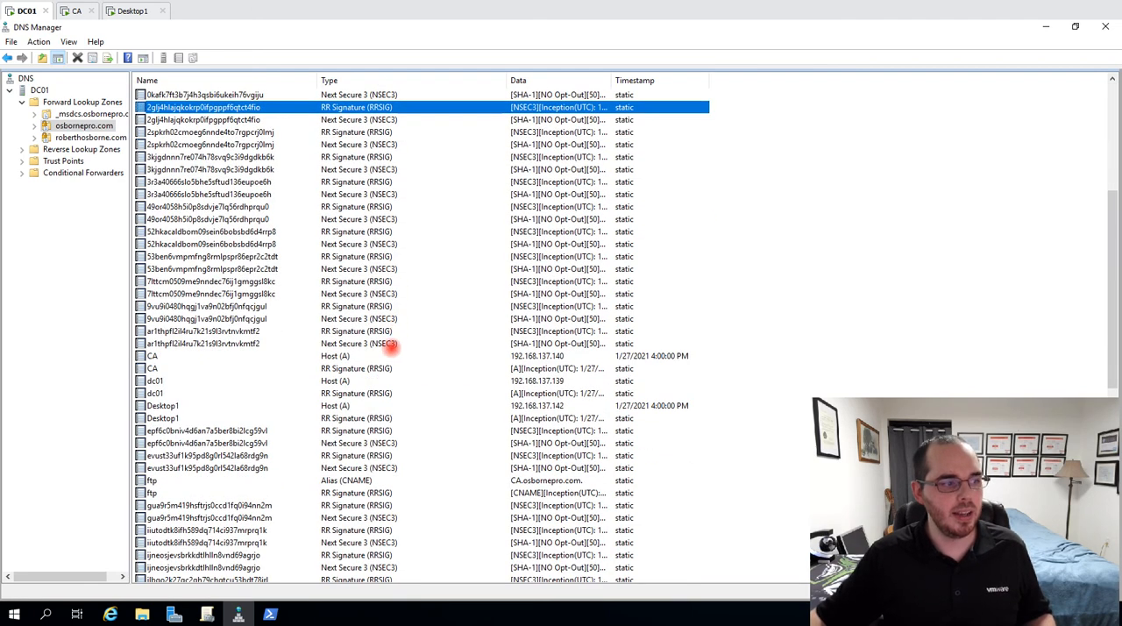
{"action": "left_click", "coordinate": [337, 356]}
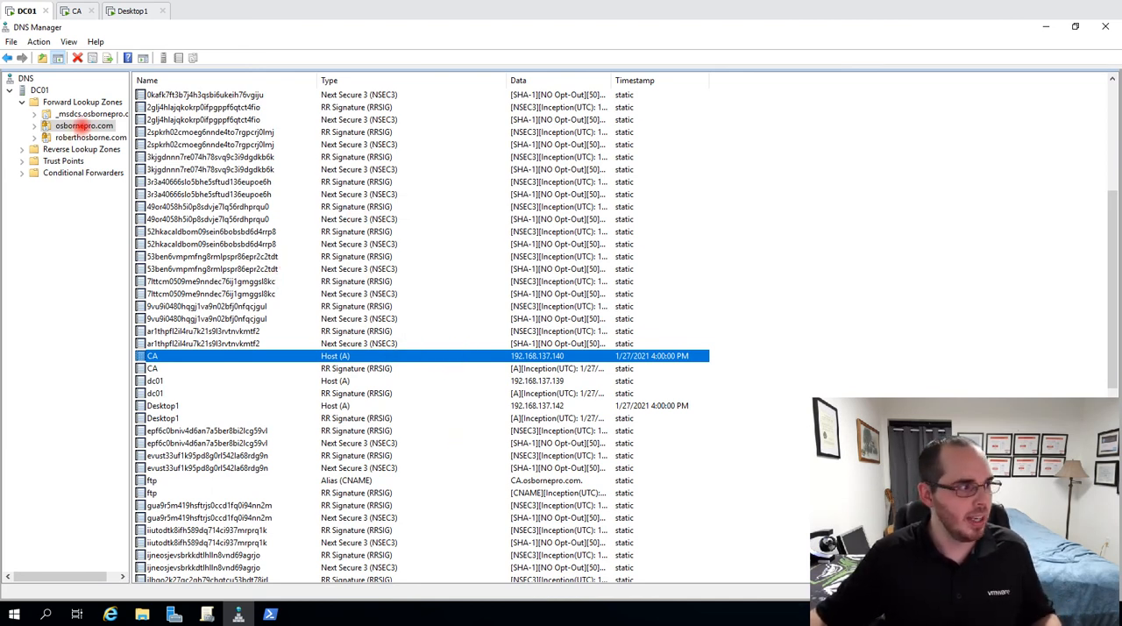
Open the forward lookup zone below osbornepro.com and view its available DNSSEC zone-signing options
{"action": "right_click", "coordinate": [79, 125]}
{"action": "left_click", "coordinate": [63, 137]}
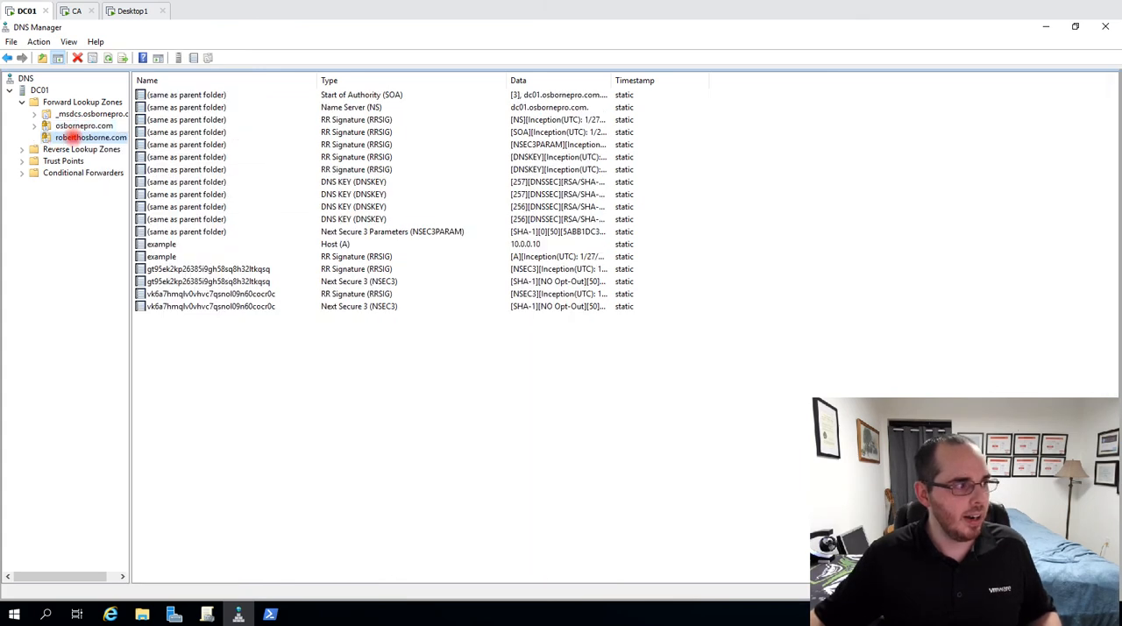
{"action": "right_click", "coordinate": [67, 138]}
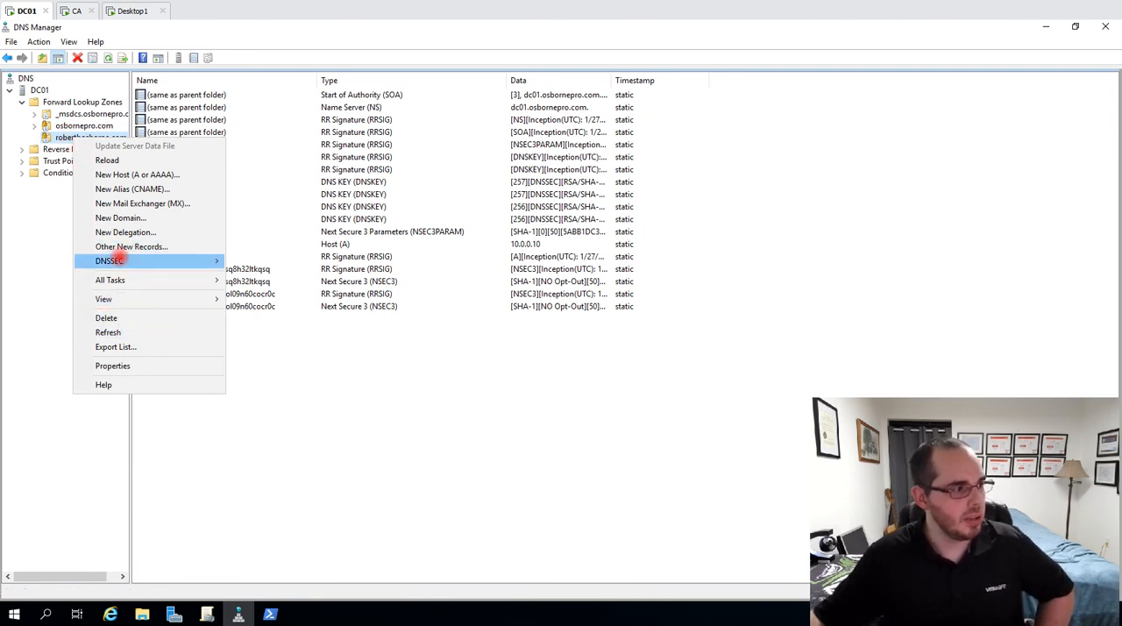
{"action": "mouse_move", "coordinate": [120, 257]}
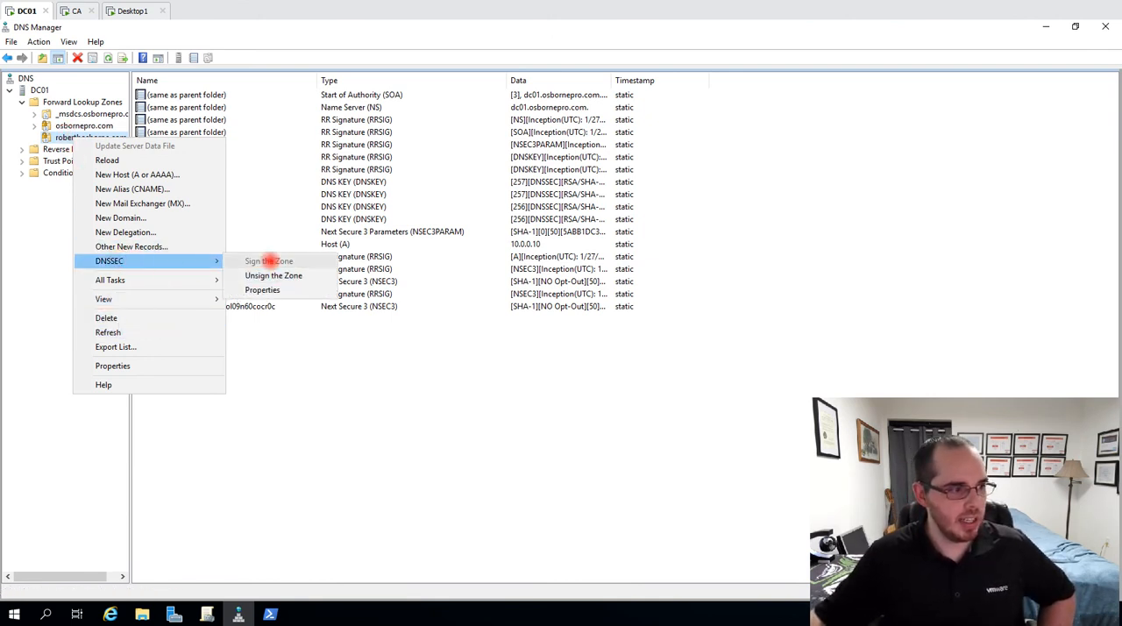
{"action": "left_click", "coordinate": [474, 351]}
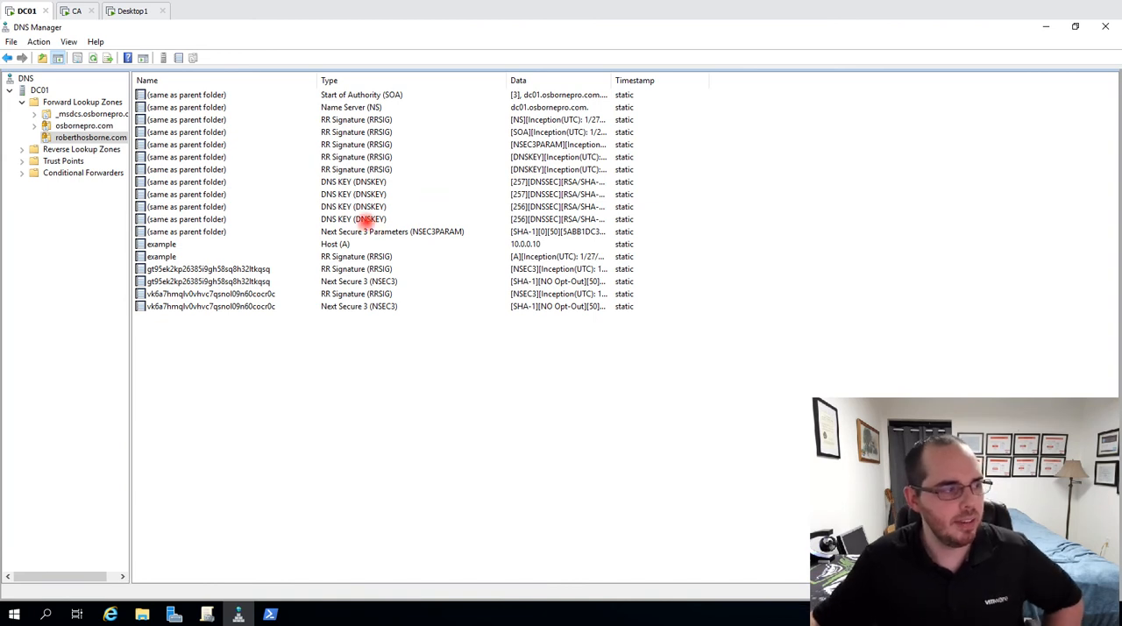
{"action": "right_click", "coordinate": [73, 137]}
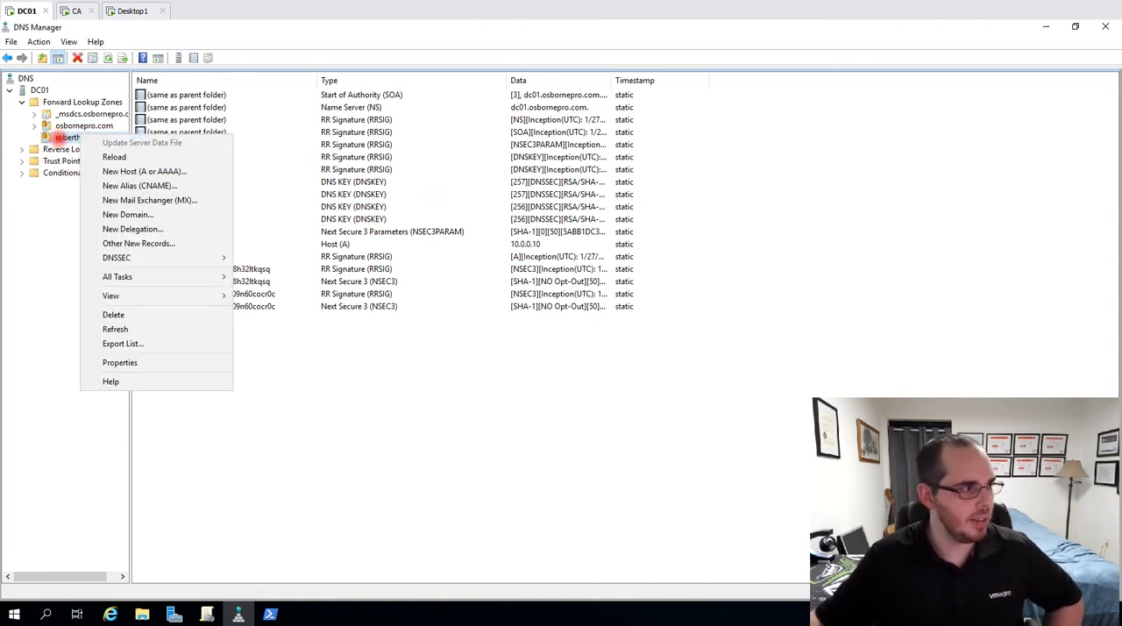
{"action": "left_click", "coordinate": [120, 362]}
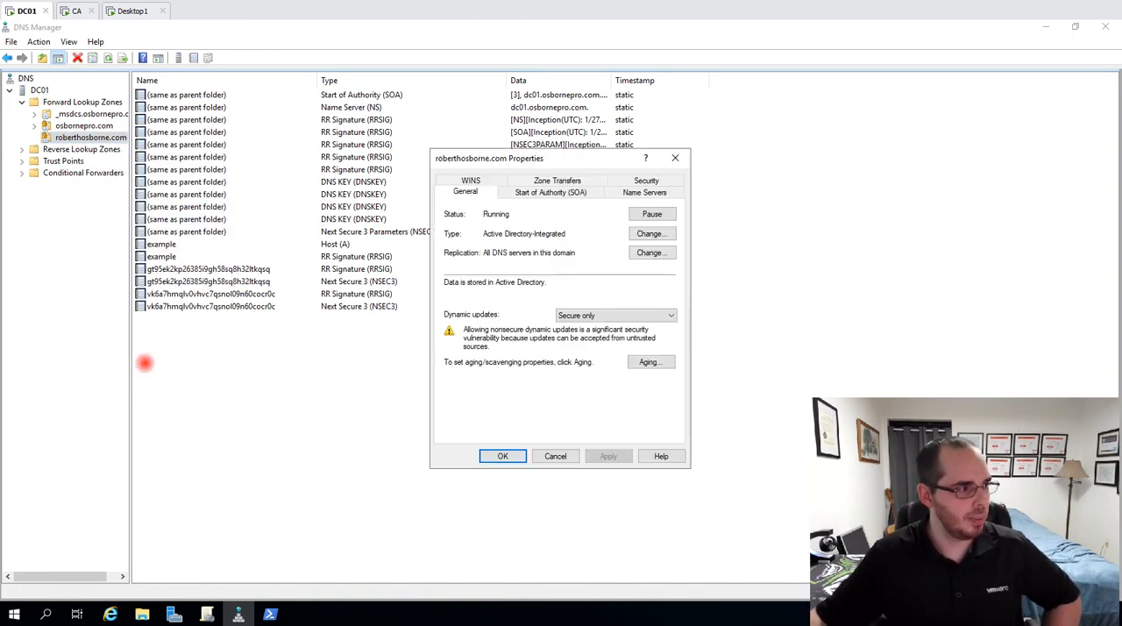
{"action": "left_click", "coordinate": [675, 158]}
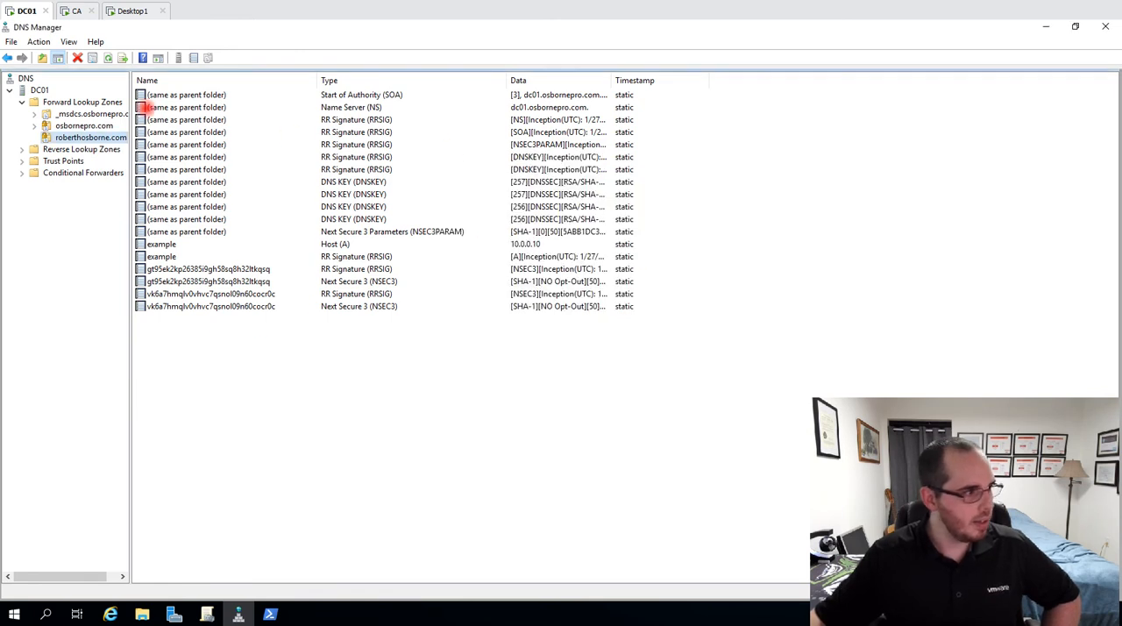
Open the DNSSEC properties of the zone below osbornepro.com and compare its key signing and zone signing key settings
{"action": "right_click", "coordinate": [83, 139]}
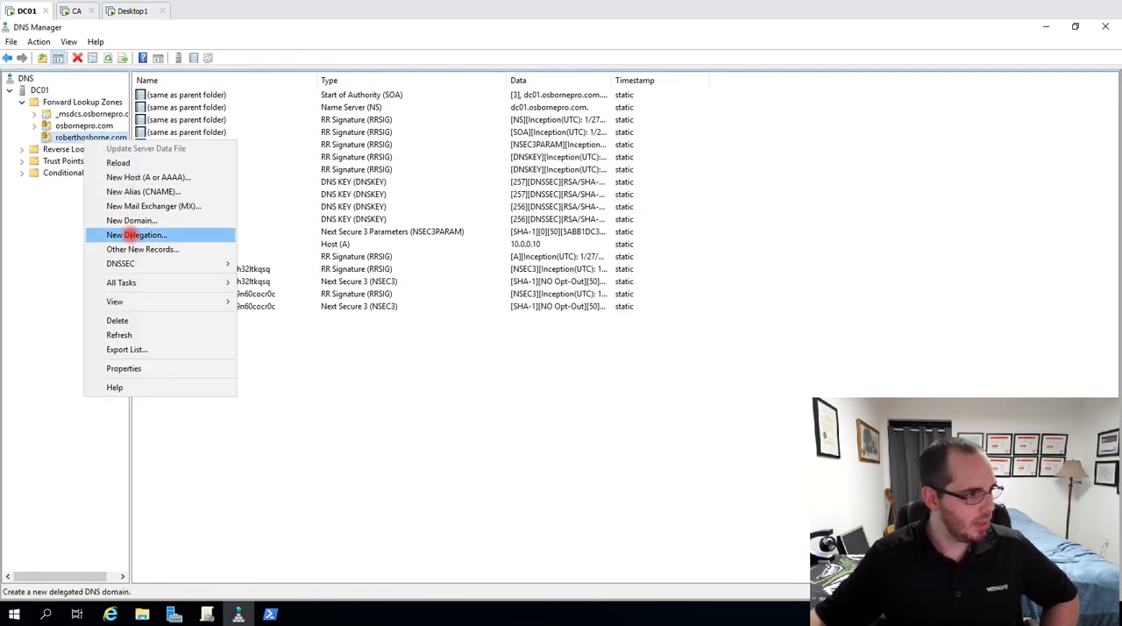
{"action": "mouse_move", "coordinate": [145, 260]}
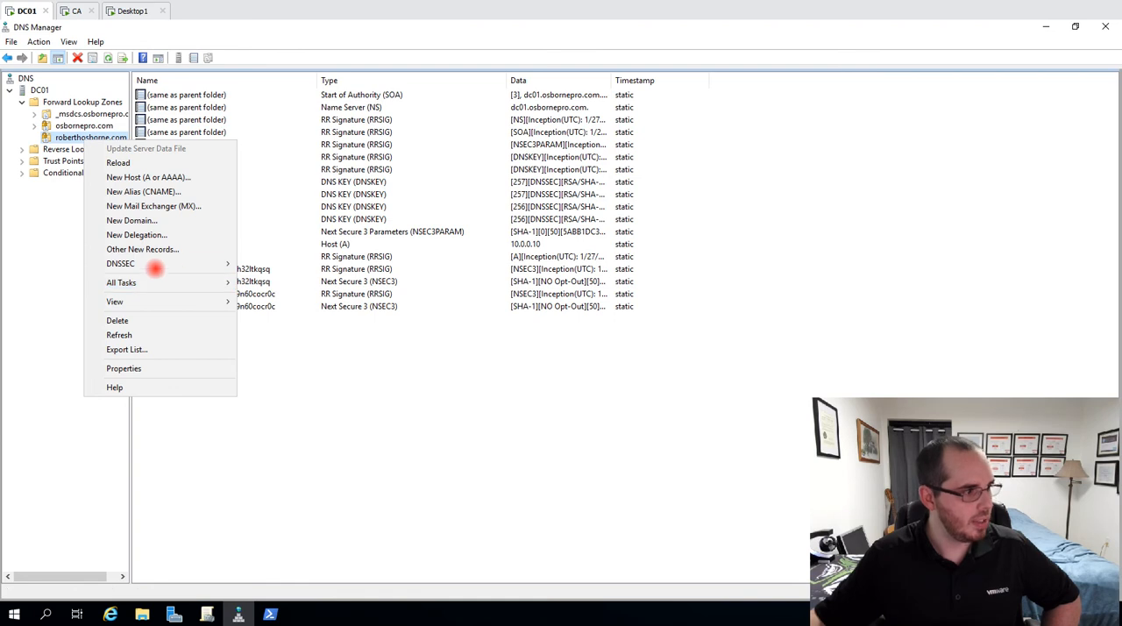
{"action": "left_click", "coordinate": [278, 294]}
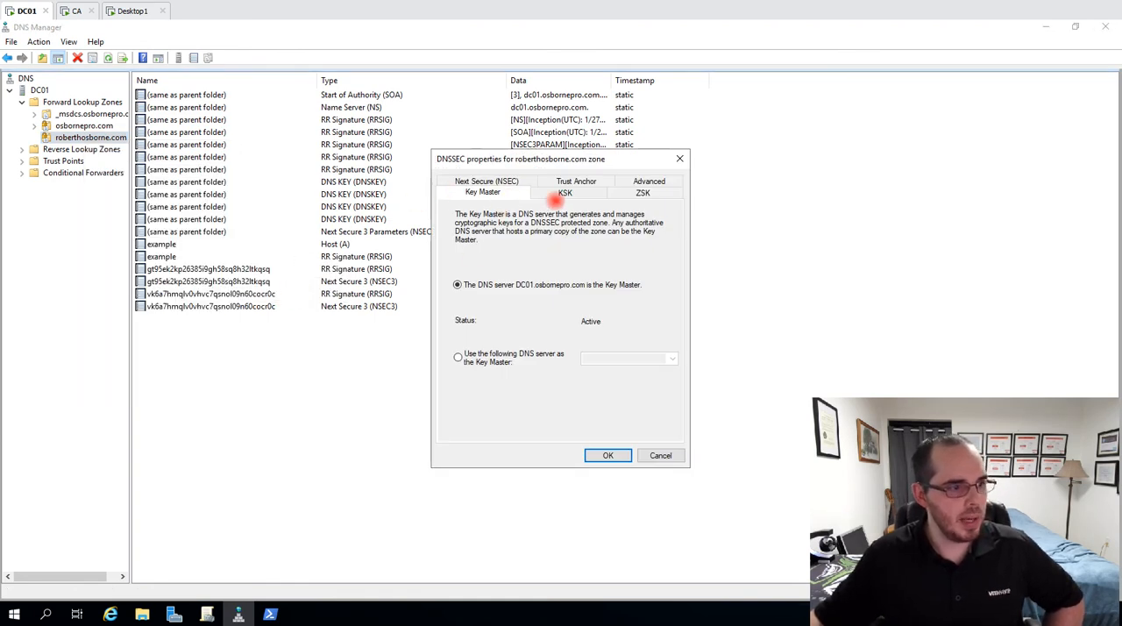
{"action": "left_click", "coordinate": [565, 192]}
{"action": "left_click", "coordinate": [641, 193]}
{"action": "left_click", "coordinate": [591, 193]}
{"action": "left_click", "coordinate": [643, 192]}
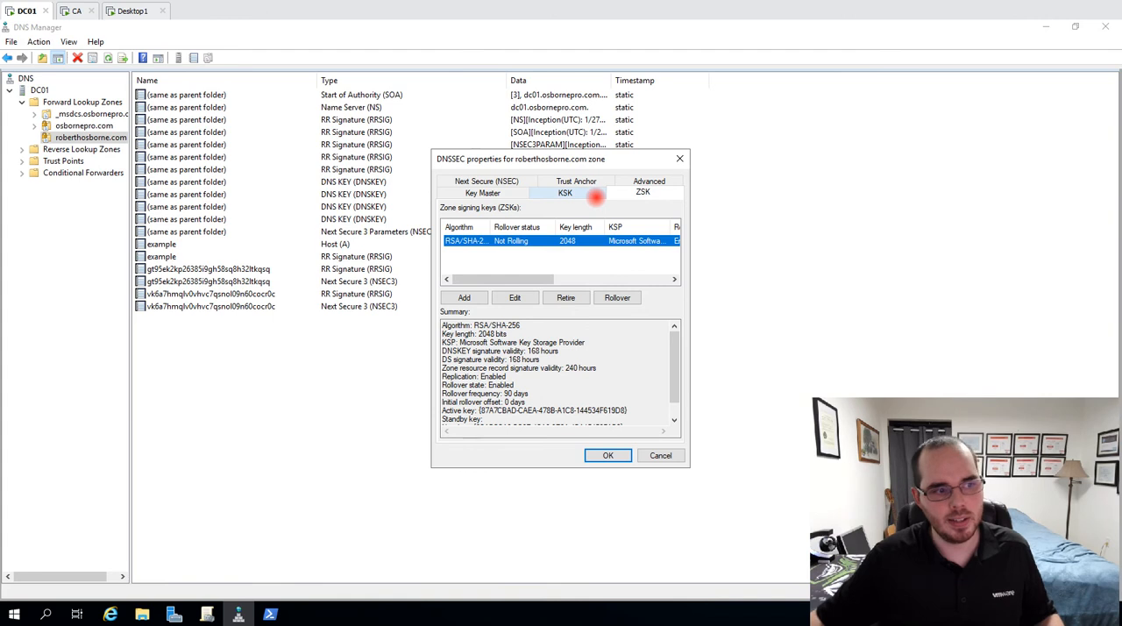
{"action": "left_click", "coordinate": [590, 196]}
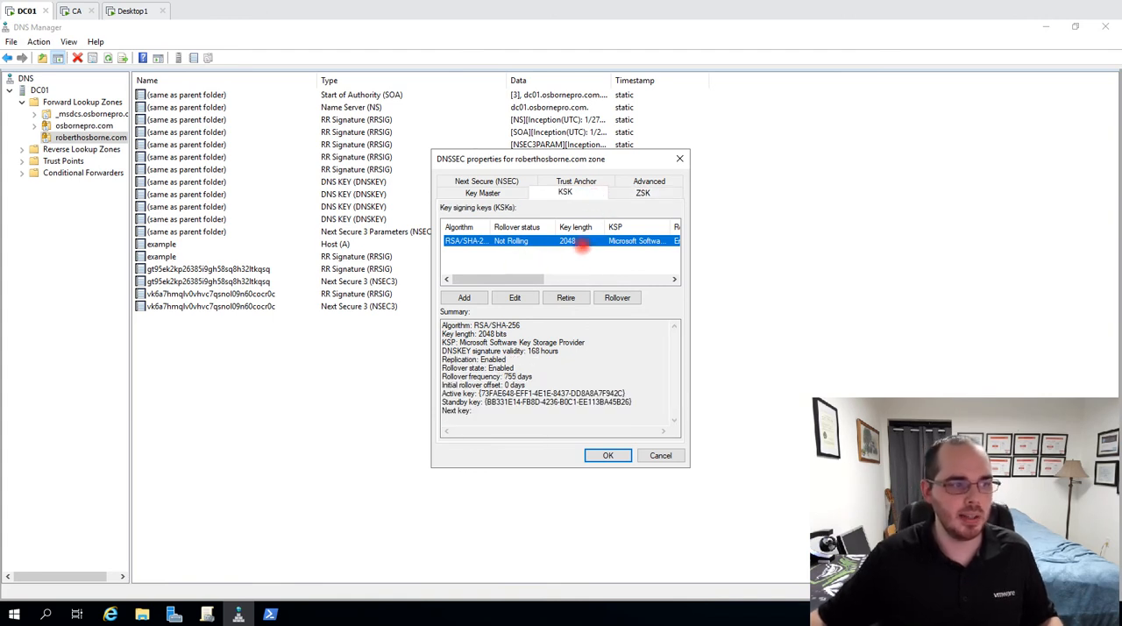
Review the Key Master, Next Secure (NSEC), Trust Anchor and Advanced DNSSEC settings, and close the properties
{"action": "left_click", "coordinate": [515, 194]}
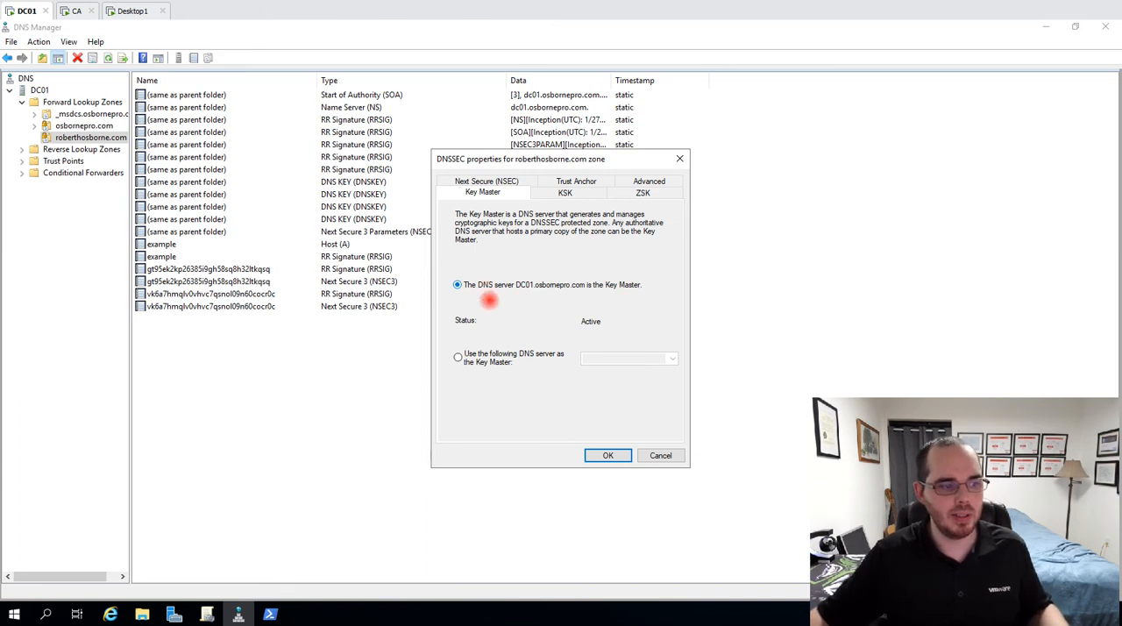
{"action": "left_click", "coordinate": [498, 184]}
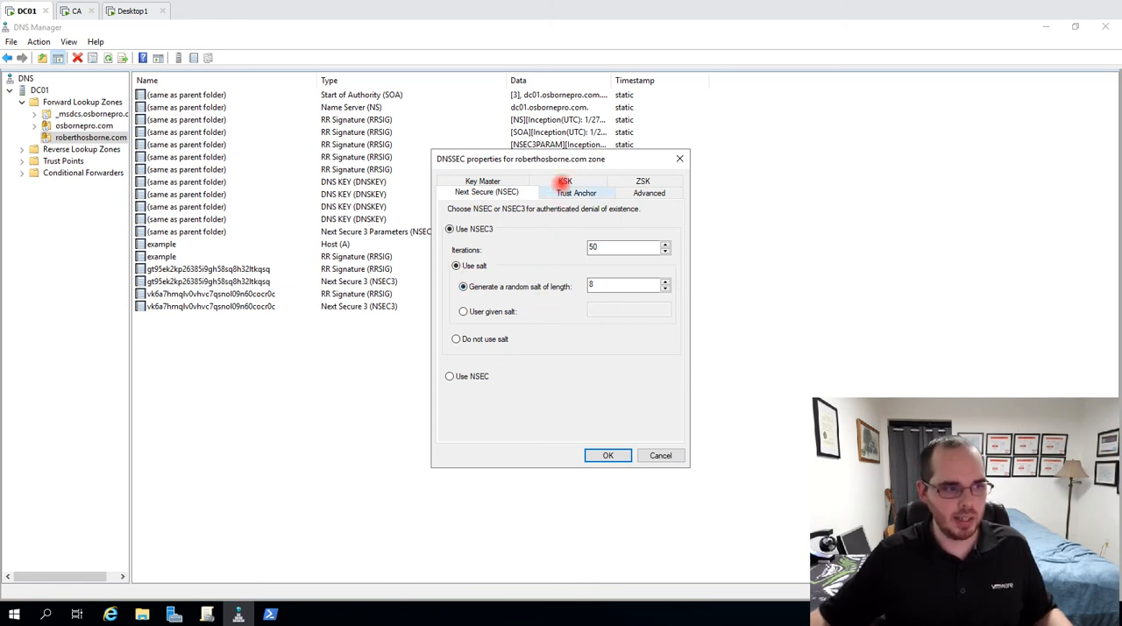
{"action": "left_click", "coordinate": [562, 185]}
{"action": "left_click", "coordinate": [568, 178]}
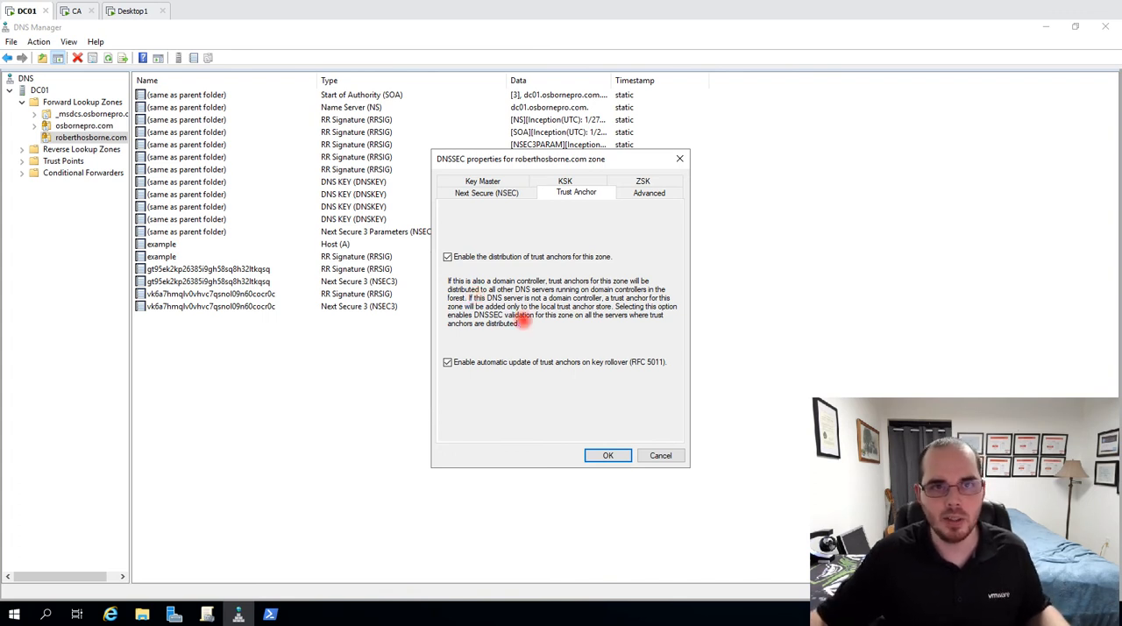
{"action": "left_click", "coordinate": [622, 196]}
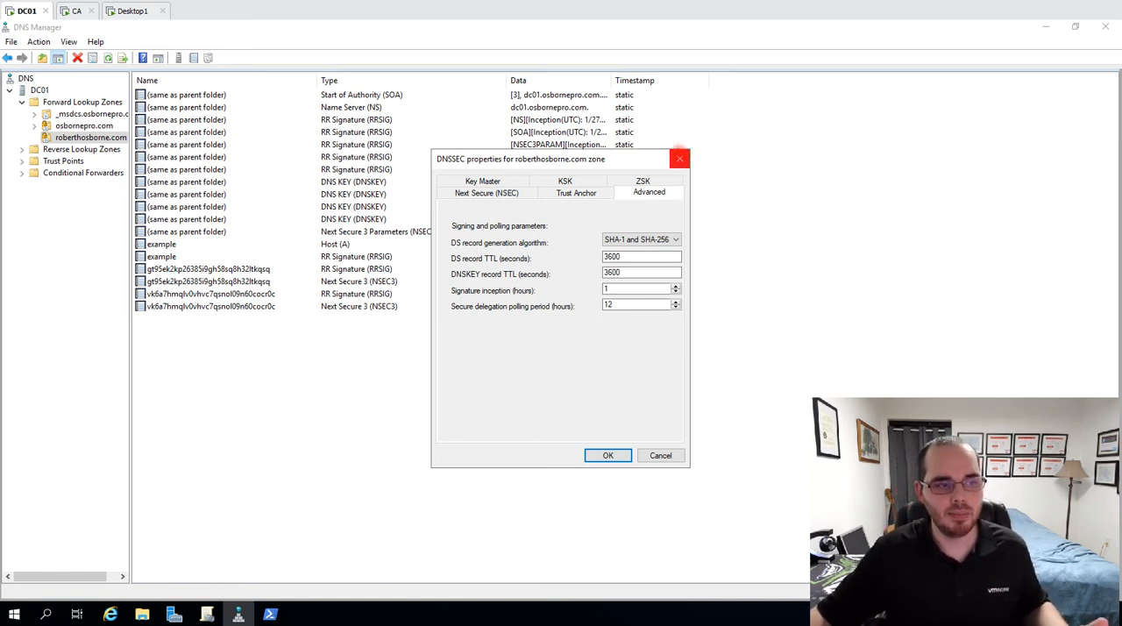
{"action": "left_click", "coordinate": [680, 159]}
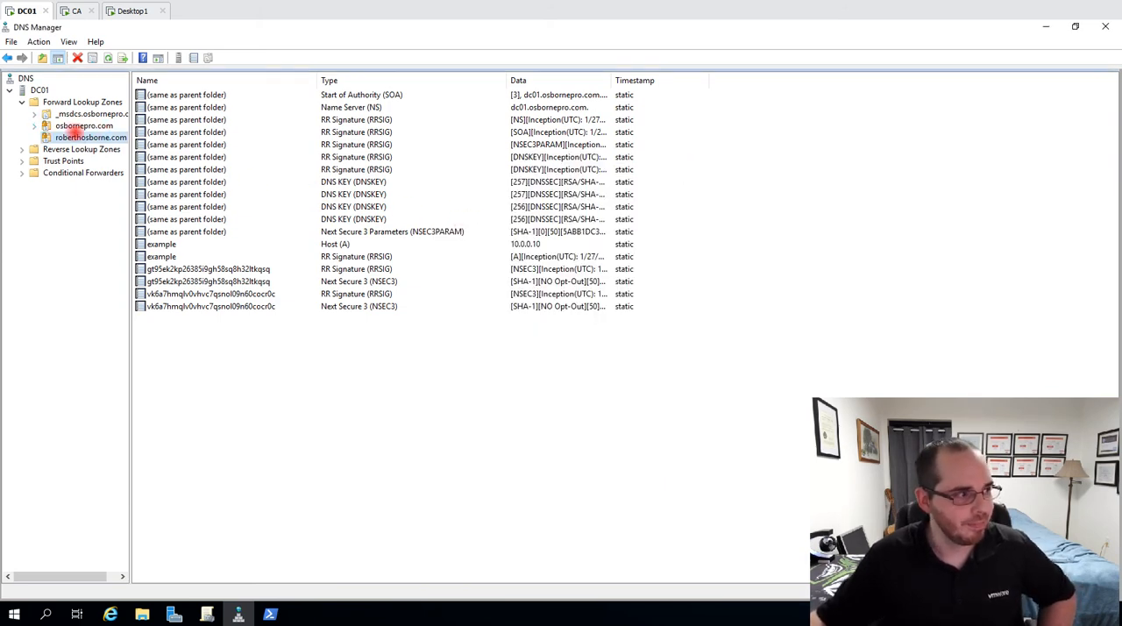
Return to the osbornepro.com zone and check the parent folder's Host (A) record and its RR Signature record
{"action": "left_click", "coordinate": [73, 127]}
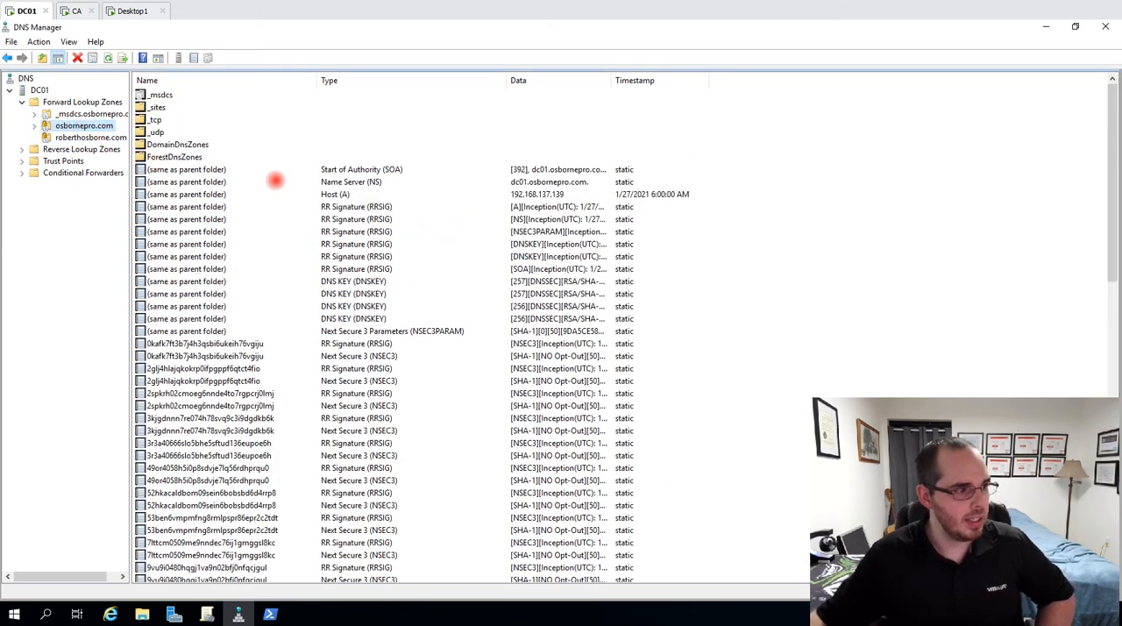
{"action": "scroll", "coordinate": [293, 187], "scroll_direction": "down", "scroll_amount": 3}
{"action": "scroll", "coordinate": [313, 172], "scroll_direction": "up", "scroll_amount": 3}
{"action": "left_click", "coordinate": [351, 194]}
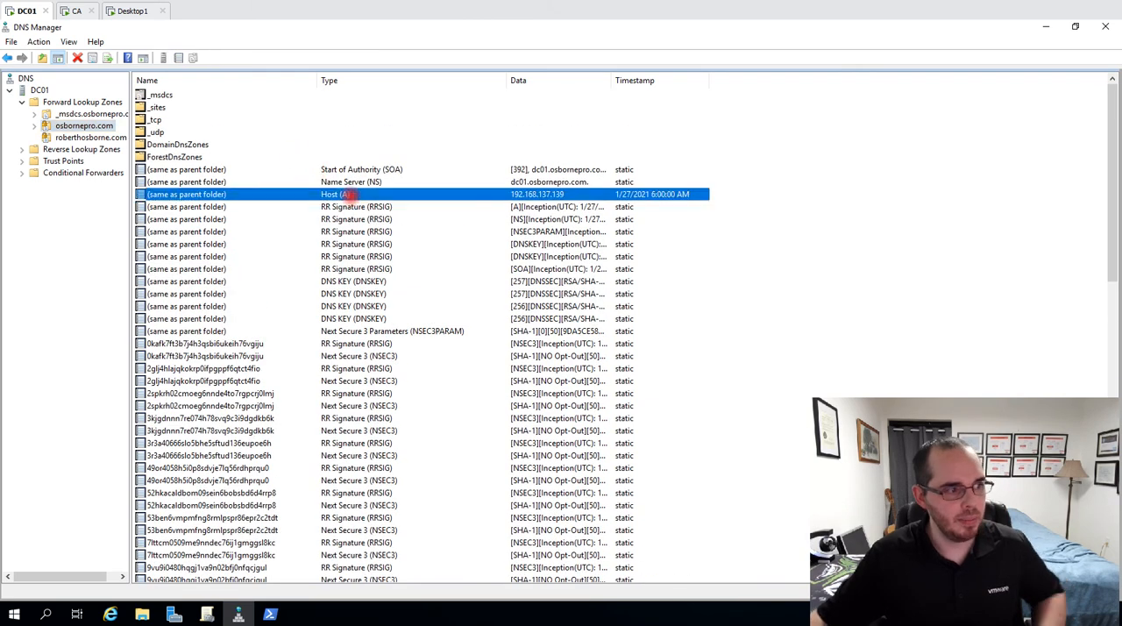
{"action": "left_click", "coordinate": [386, 206]}
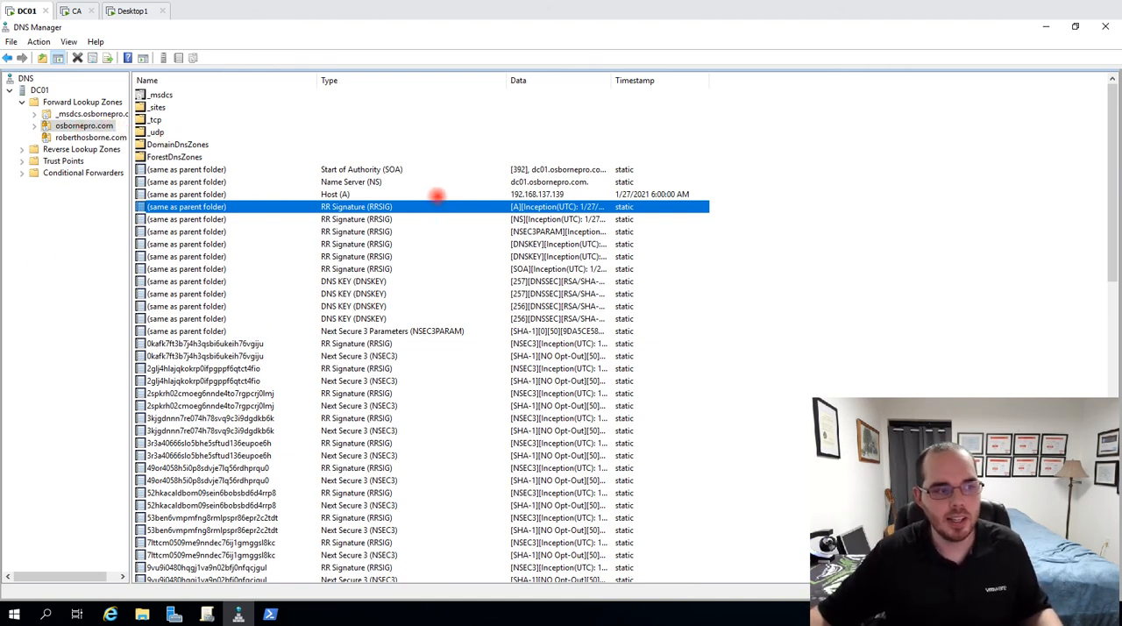
Clear the PowerShell console and run Resolve-DnsName for ca.osbornepro.com against server dc01.osbornepro.com with the -DnssecOk option
{"action": "left_click", "coordinate": [270, 613]}
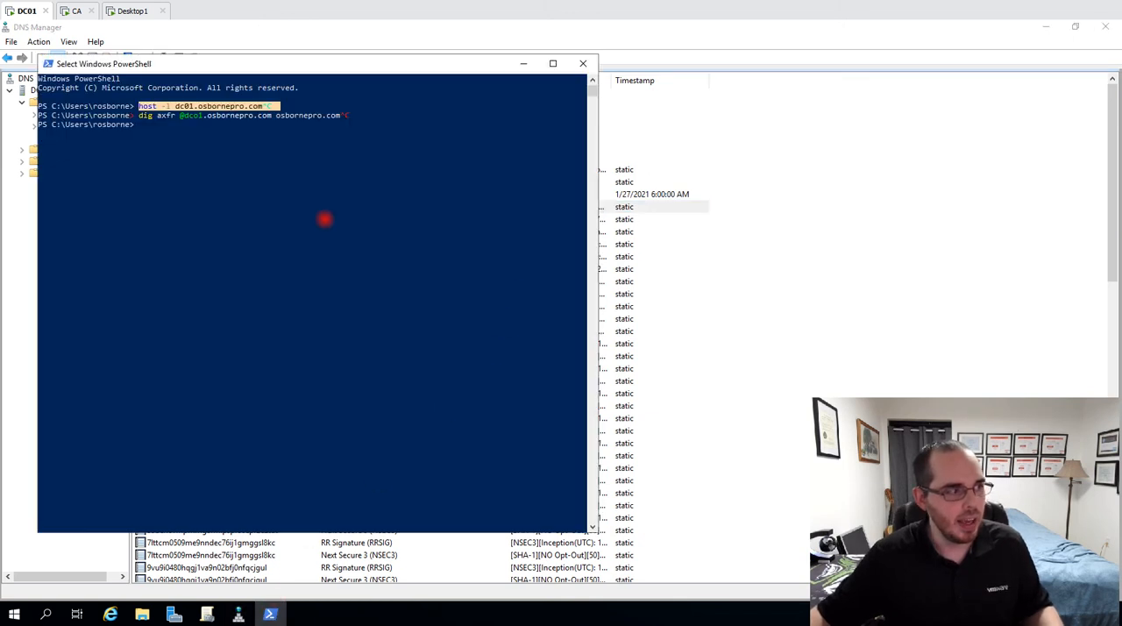
{"action": "left_click", "coordinate": [324, 218]}
{"action": "type", "text": "cls"}
{"action": "key", "text": "Return"}
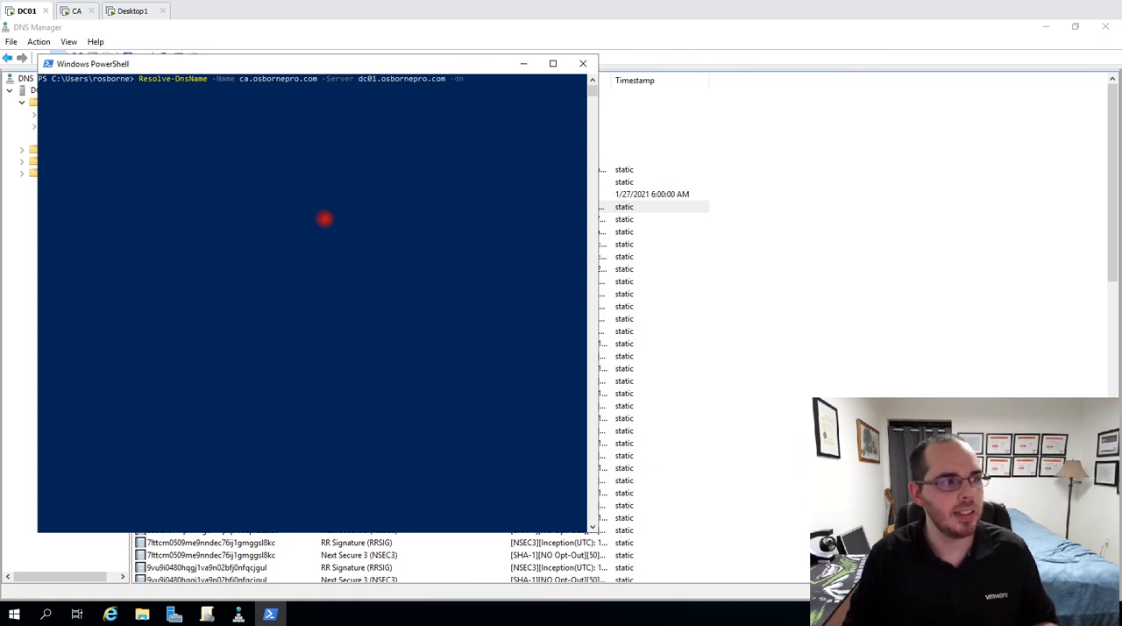
{"action": "key", "text": "Return"}
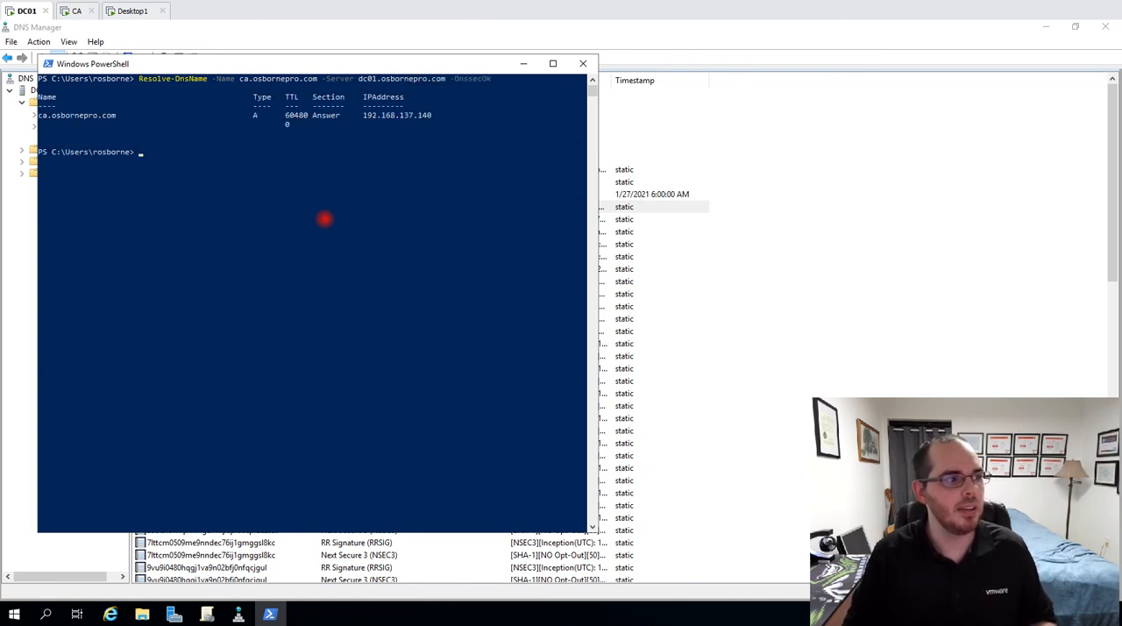
Rerun the Resolve-DnsName query with the name changed to 192.168.137.142, keeping server dc01.osbornepro.com and -DnssecOk
{"action": "key", "text": "Up"}
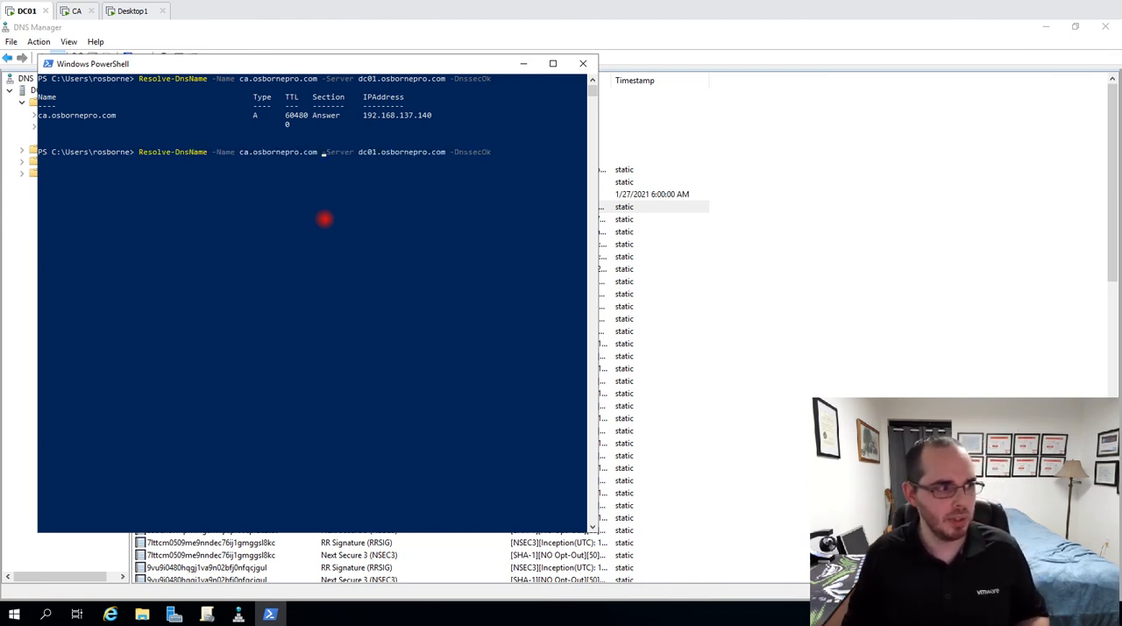
{"action": "key", "text": "BackSpace"}
{"action": "key", "text": "BackSpace"}
{"action": "key", "text": "BackSpace"}
{"action": "key", "text": "BackSpace"}
{"action": "key", "text": "BackSpace"}
{"action": "key", "text": "BackSpace"}
{"action": "key", "text": "BackSpace"}
{"action": "key", "text": "BackSpace"}
{"action": "key", "text": "BackSpace"}
{"action": "key", "text": "BackSpace"}
{"action": "key", "text": "BackSpace"}
{"action": "key", "text": "BackSpace"}
{"action": "key", "text": "BackSpace"}
{"action": "key", "text": "BackSpace"}
{"action": "key", "text": "BackSpace"}
{"action": "key", "text": "BackSpace"}
{"action": "key", "text": "BackSpace"}
{"action": "key", "text": "BackSpace"}
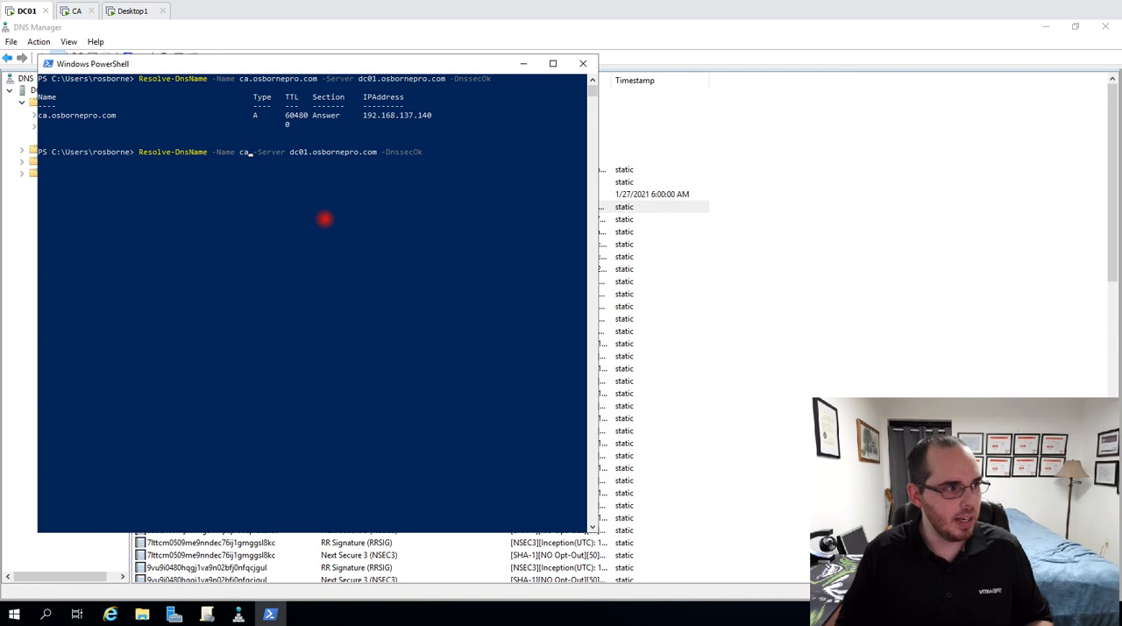
{"action": "type", "text": "192.1678"}
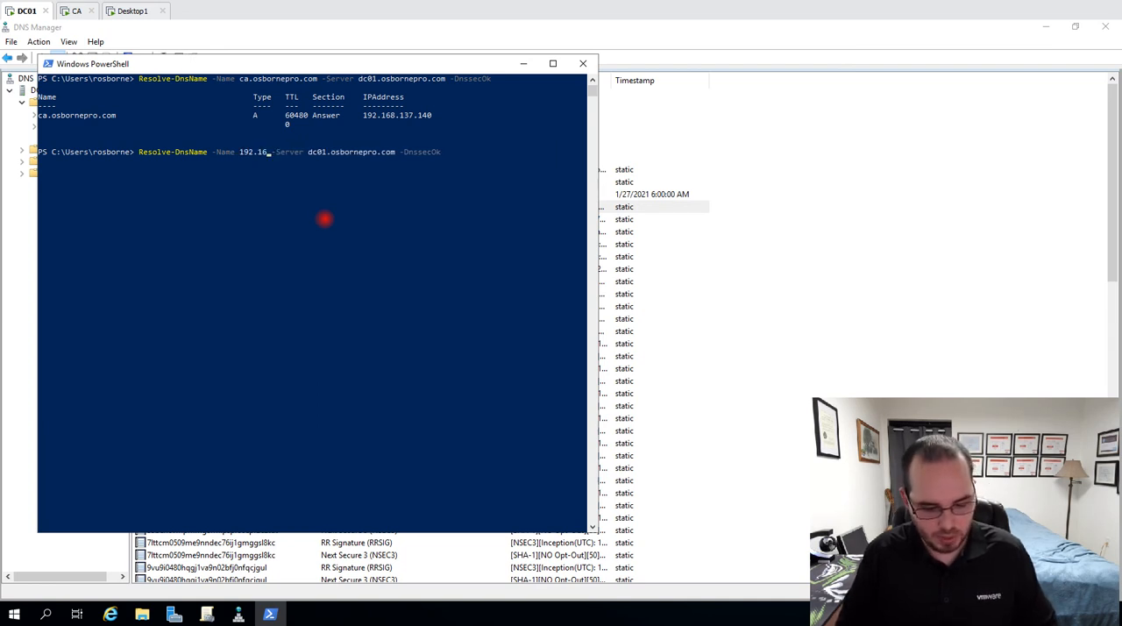
{"action": "key", "text": "BackSpace"}
{"action": "key", "text": "BackSpace"}
{"action": "type", "text": "8.137.142"}
{"action": "key", "text": "Return"}
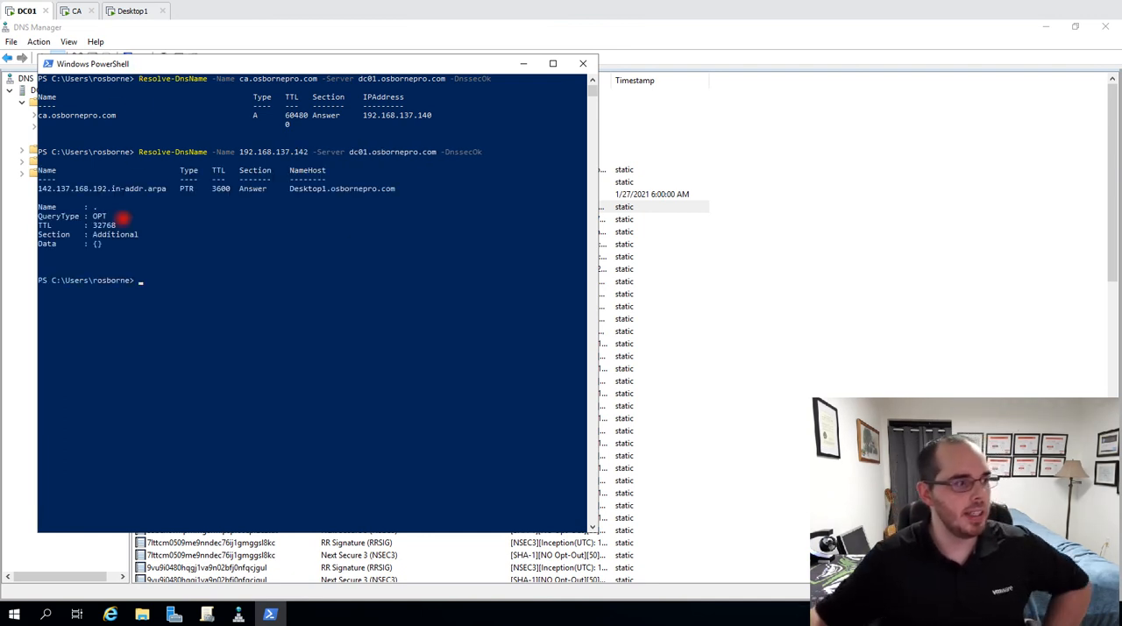
Examine the reverse query's output and its -DnssecOk option, and switch back to DNS Manager
{"action": "left_click_drag", "start_coordinate": [111, 245], "coordinate": [22, 185]}
{"action": "left_click_drag", "start_coordinate": [436, 152], "coordinate": [479, 152]}
{"action": "left_click", "coordinate": [868, 190]}
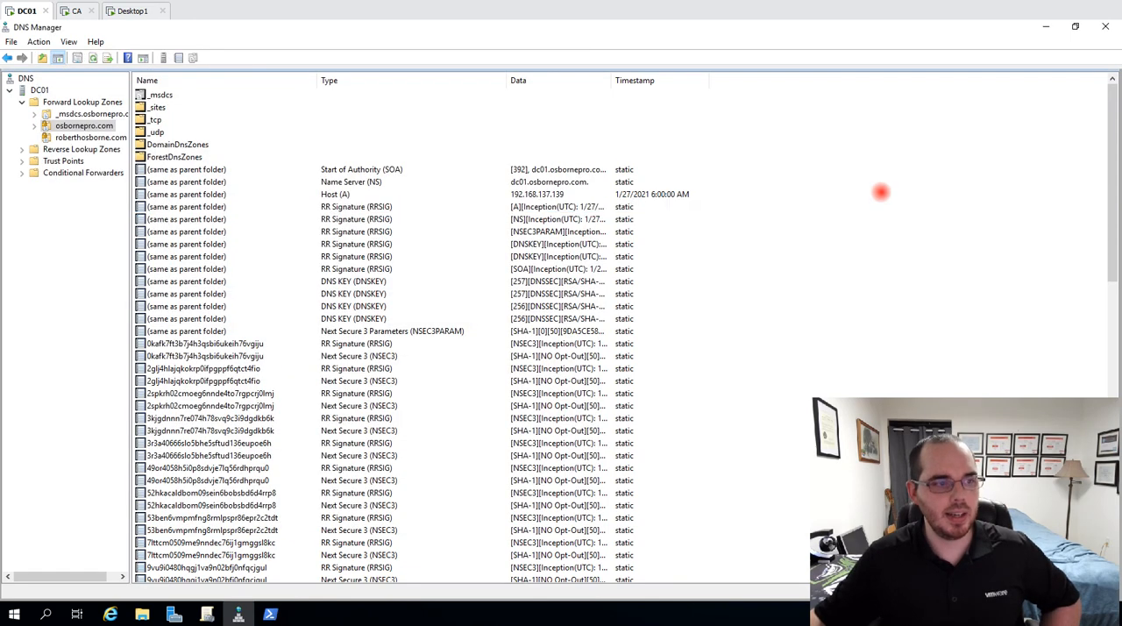
Open the 137.168.192.in-addr.arpa reverse lookup zone and check its DNSSEC signing options without signing it
{"action": "double_click", "coordinate": [75, 149]}
{"action": "left_click", "coordinate": [75, 161]}
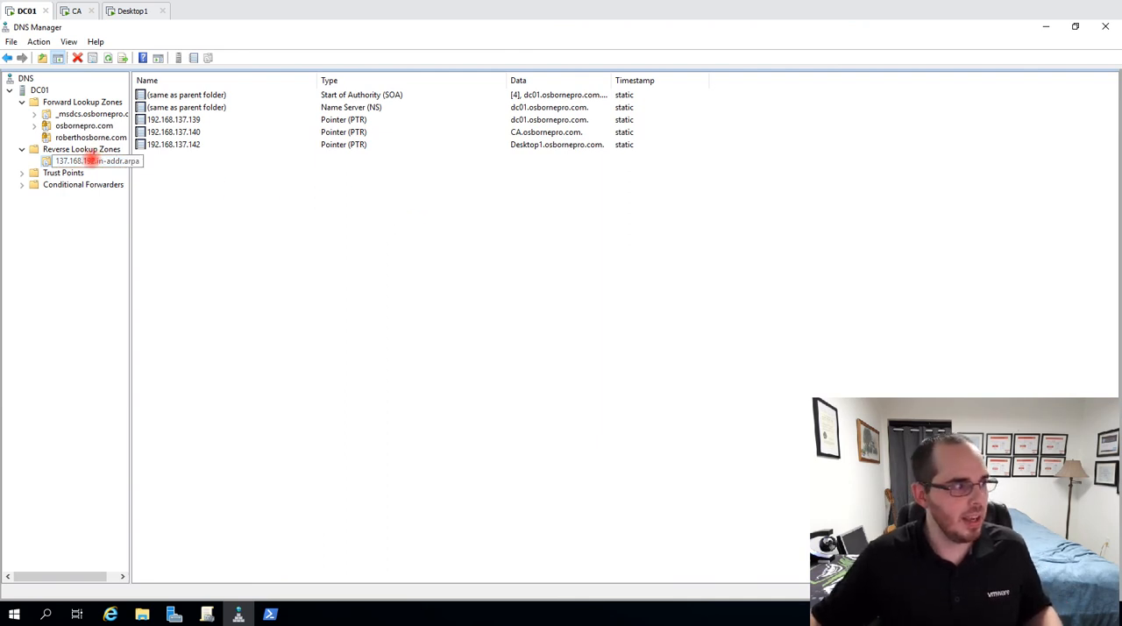
{"action": "right_click", "coordinate": [90, 160]}
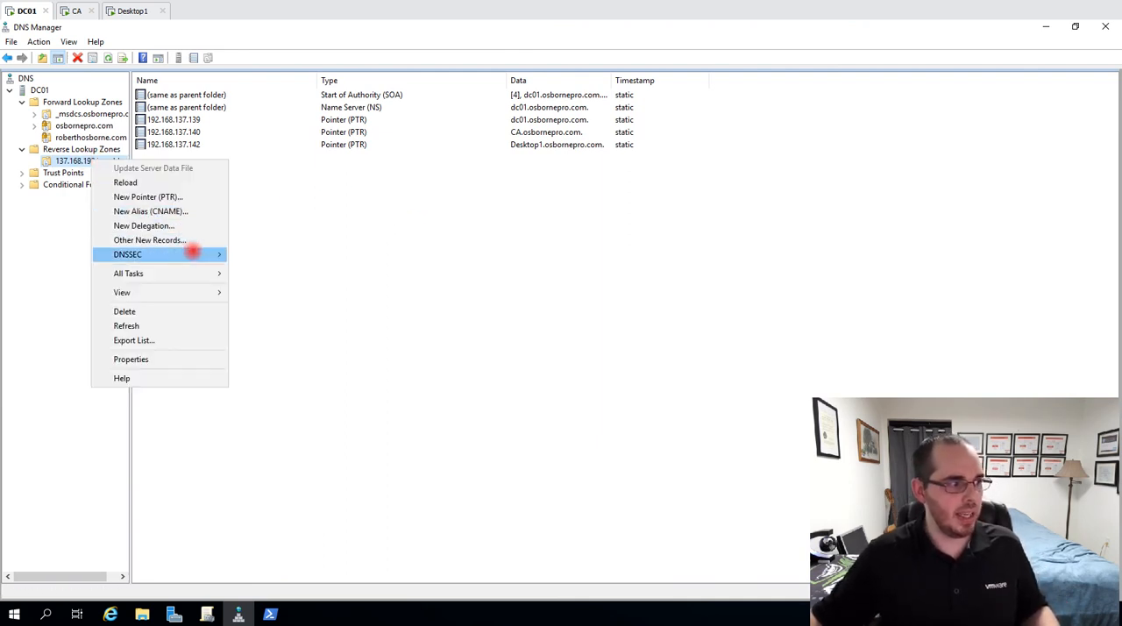
{"action": "mouse_move", "coordinate": [161, 256]}
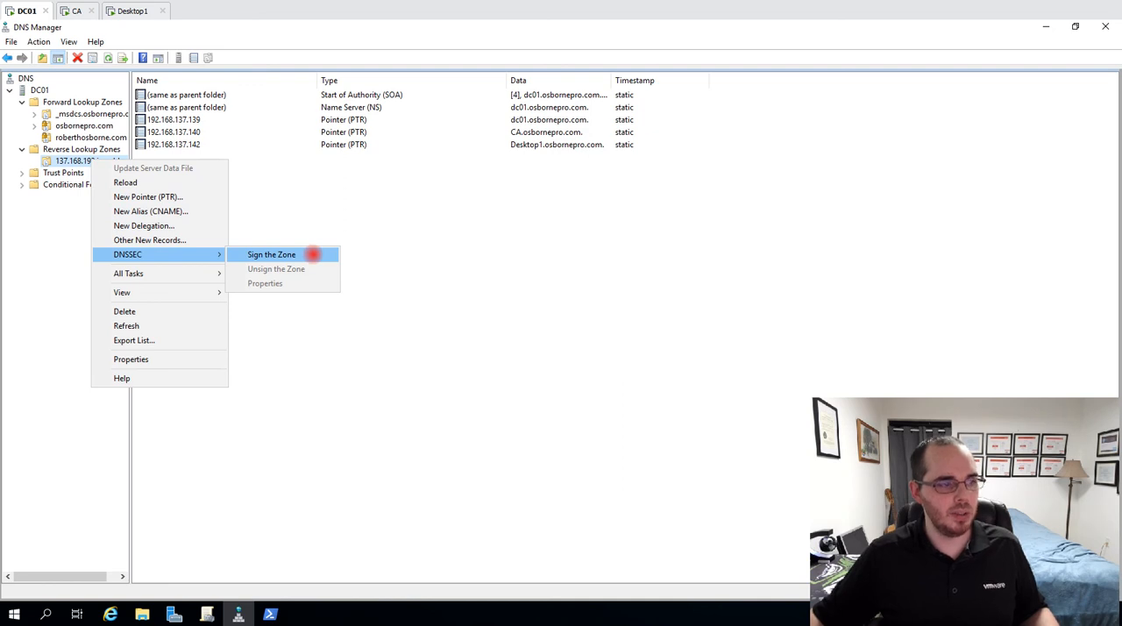
{"action": "left_click", "coordinate": [596, 244]}
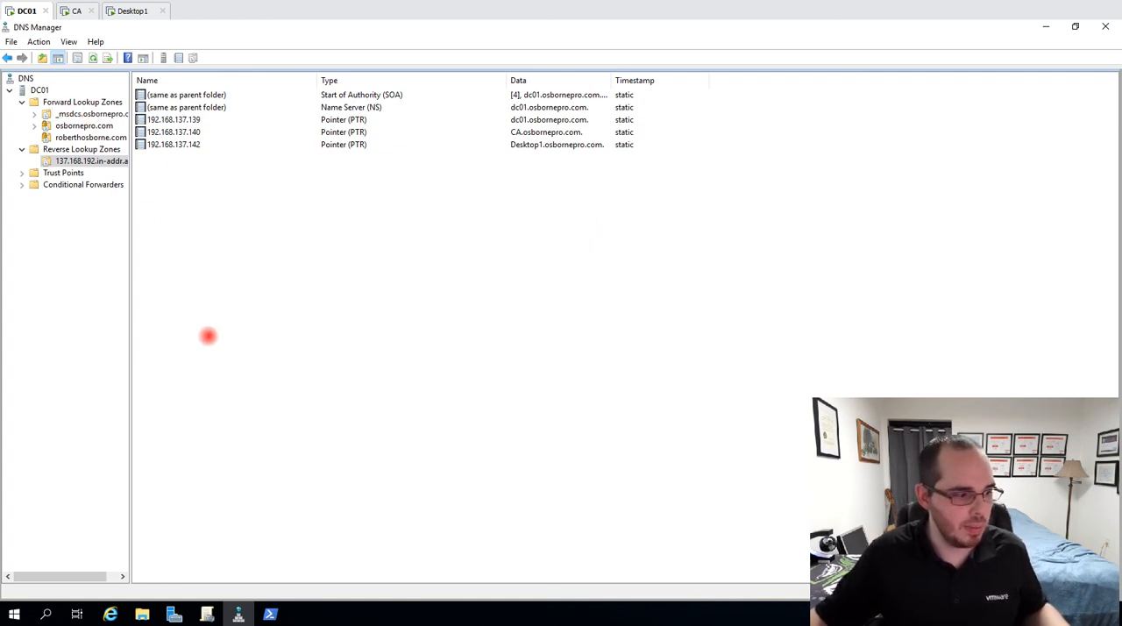
Switch to Group Policy Management and select the Default Domain Policy linked to osbornepro.com, accepting the link notice
{"action": "left_click", "coordinate": [206, 612]}
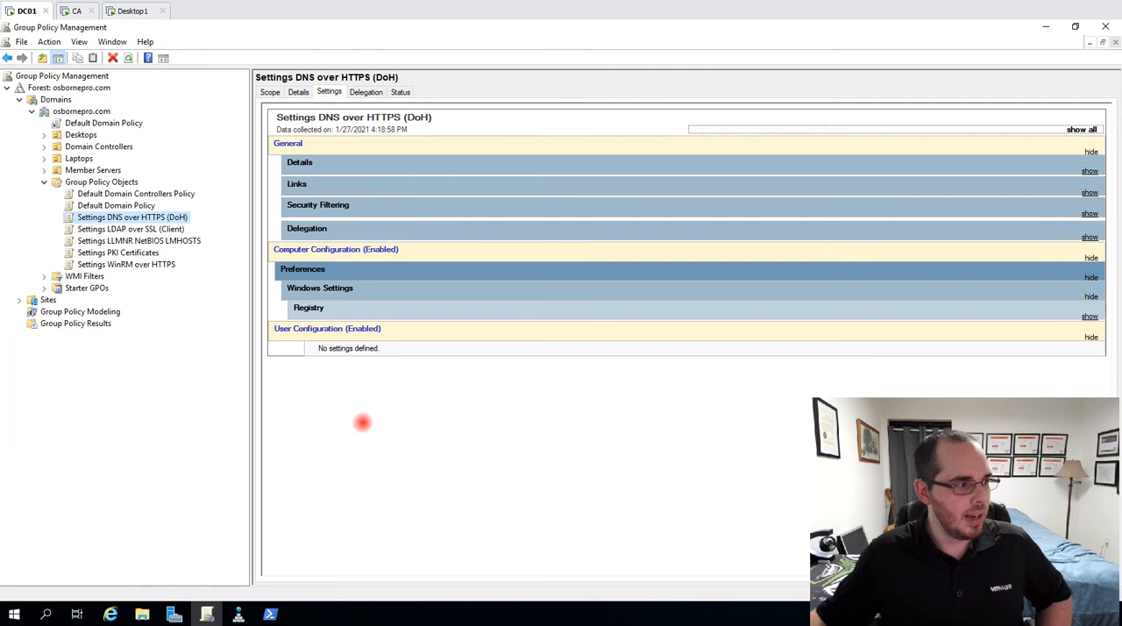
{"action": "left_click", "coordinate": [133, 230]}
{"action": "left_click", "coordinate": [130, 218]}
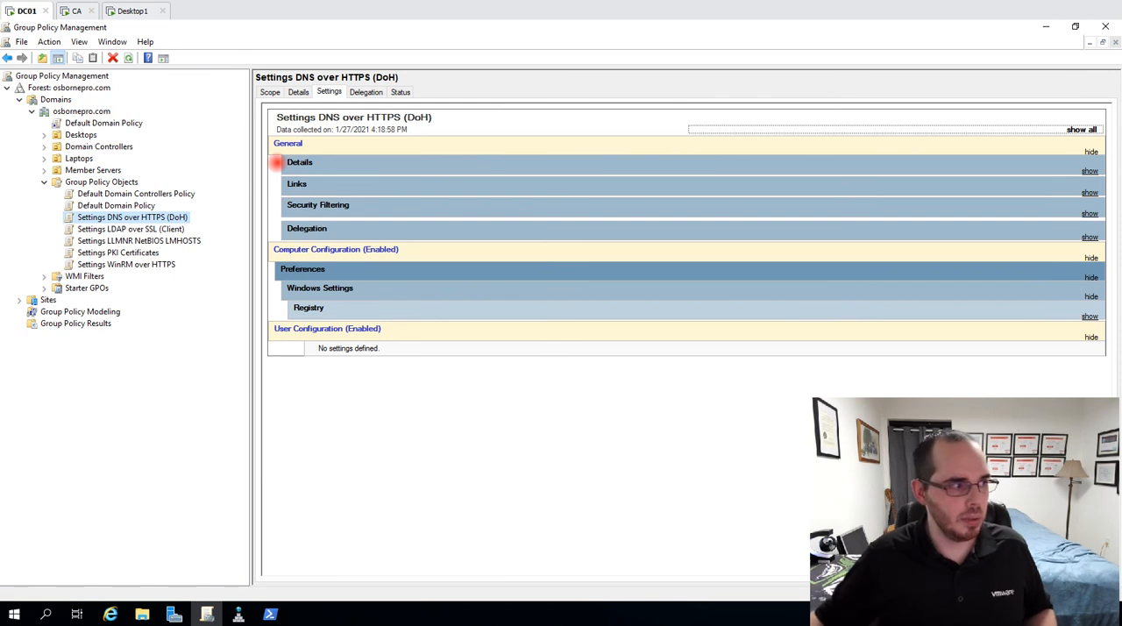
{"action": "left_click", "coordinate": [105, 122]}
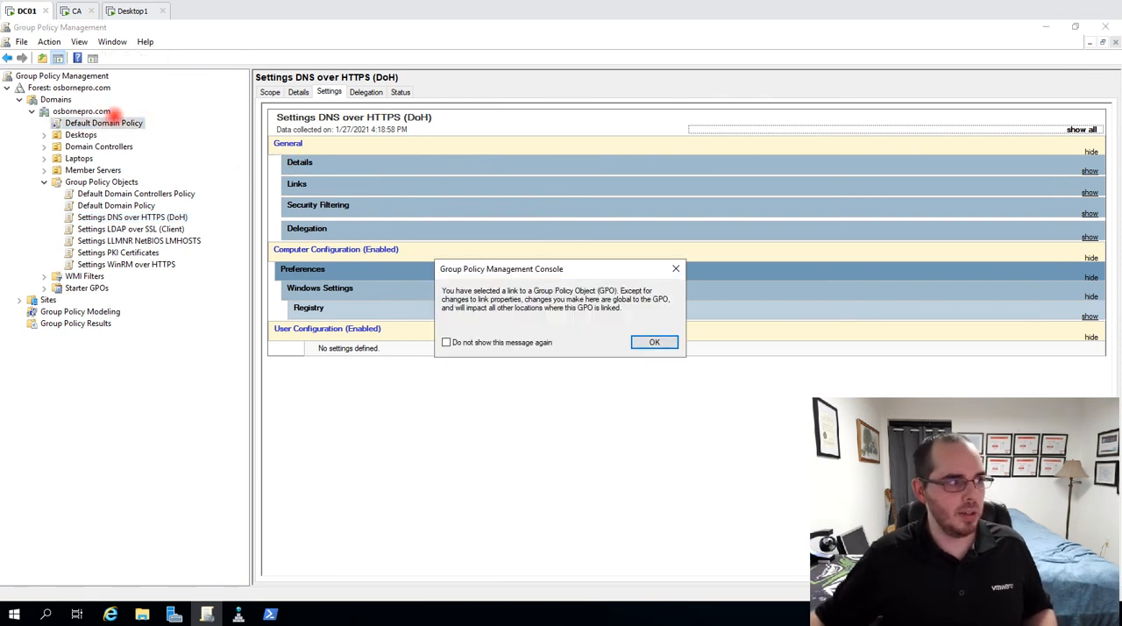
{"action": "left_click", "coordinate": [649, 341]}
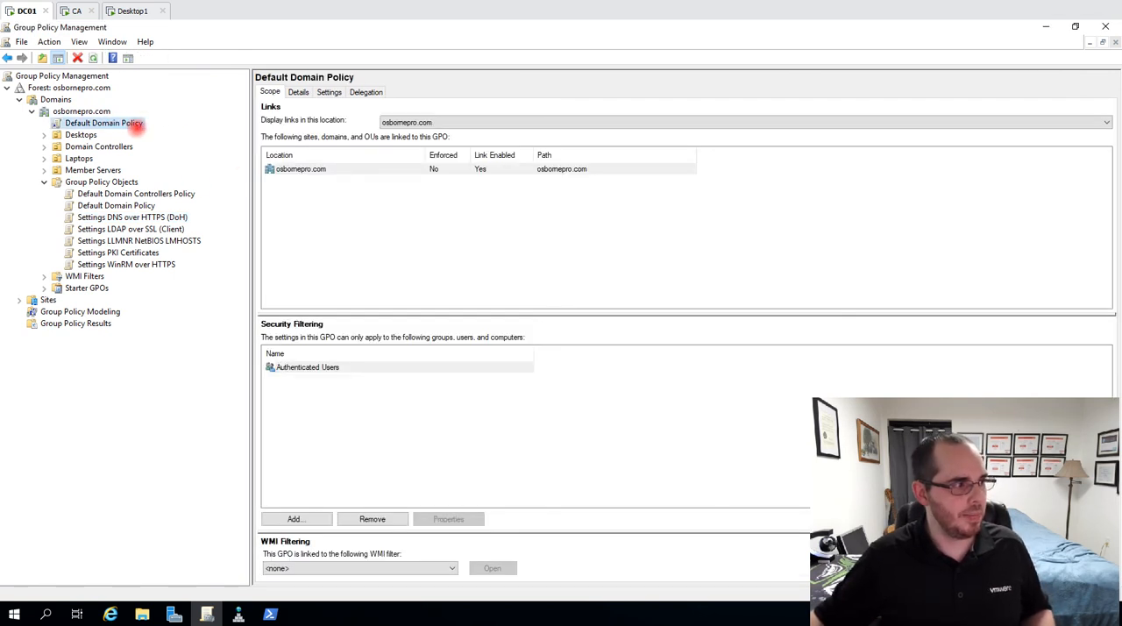
Edit the Default Domain Policy and open Name Resolution Policy under the computer's Windows Settings policies
{"action": "right_click", "coordinate": [138, 127]}
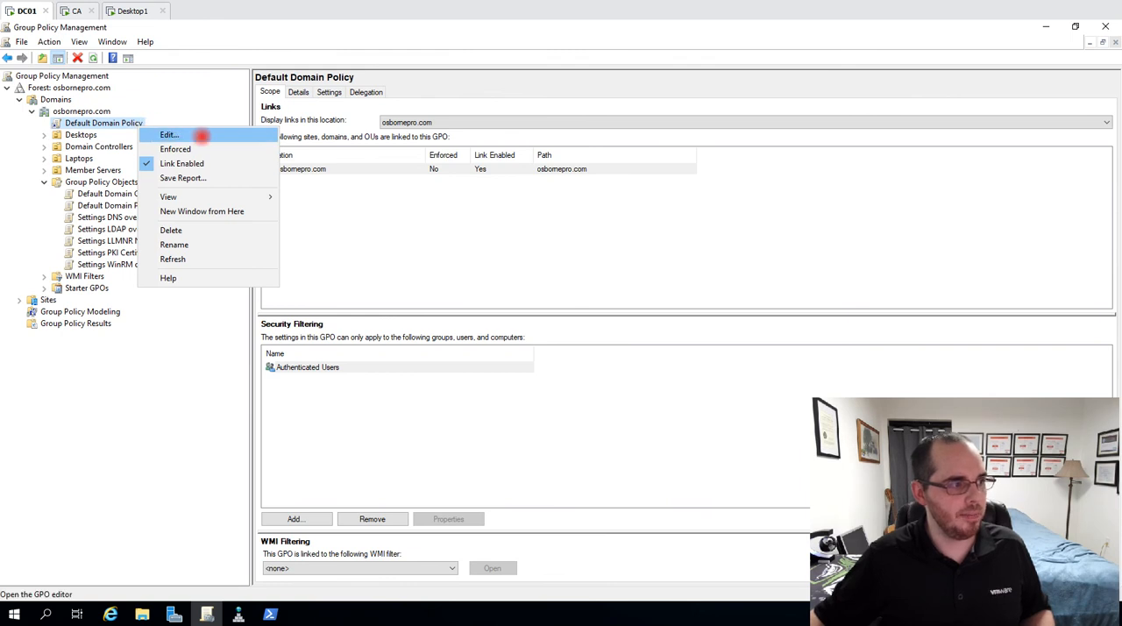
{"action": "left_click", "coordinate": [200, 135]}
{"action": "left_click", "coordinate": [80, 155]}
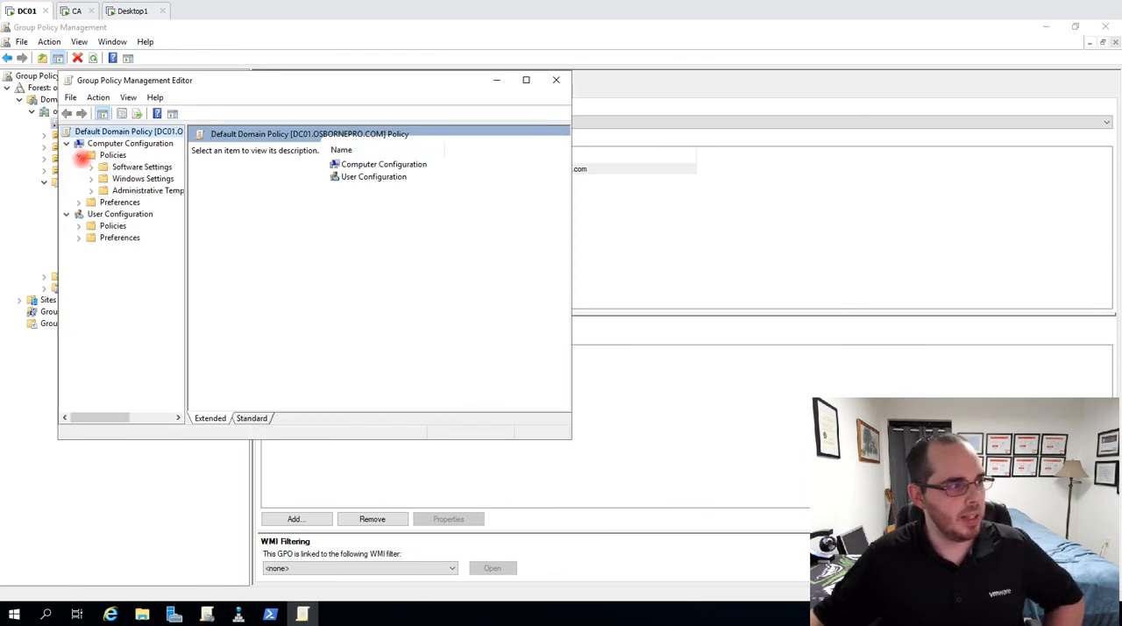
{"action": "left_click", "coordinate": [91, 178]}
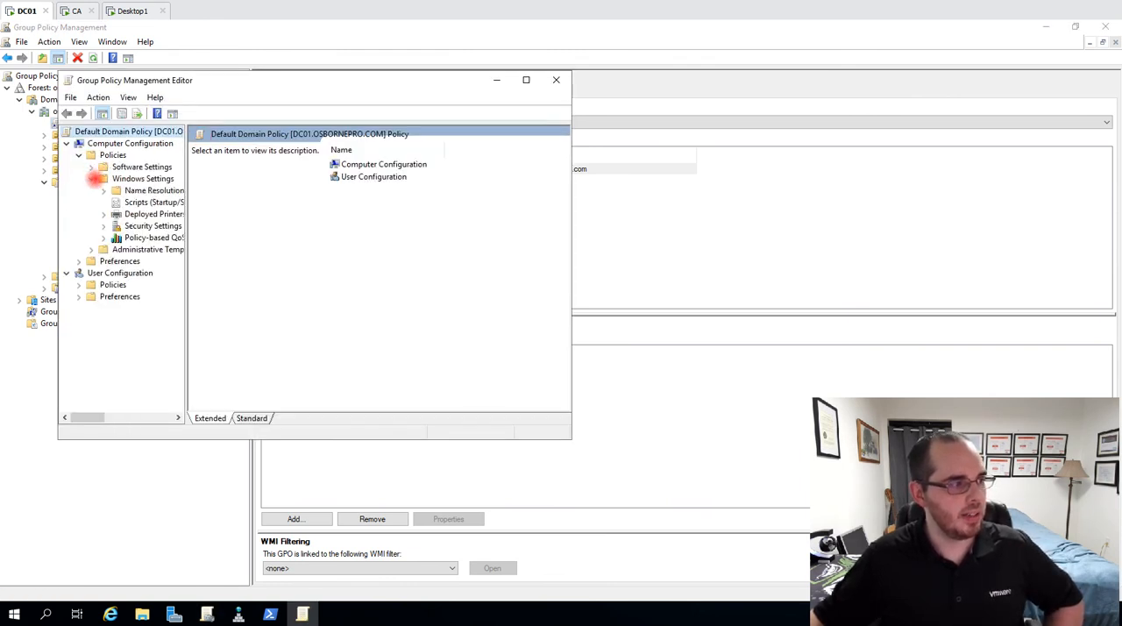
{"action": "left_click", "coordinate": [133, 191]}
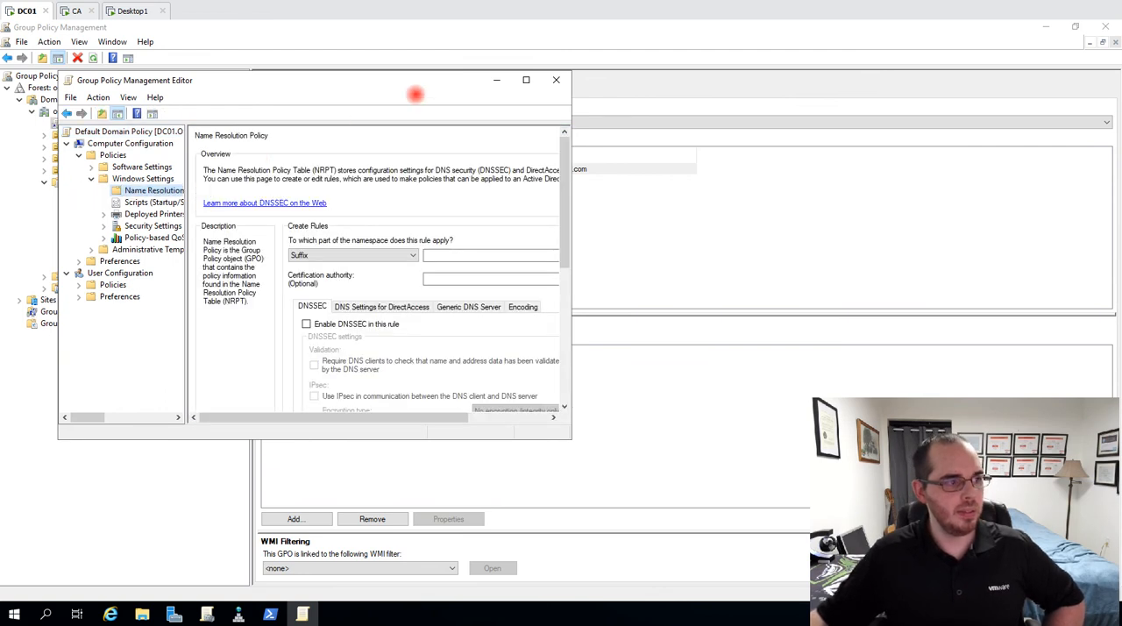
Maximize the policy editor and widen the Namespace and CA columns of the Name Resolution Policy Table
{"action": "left_click", "coordinate": [526, 80]}
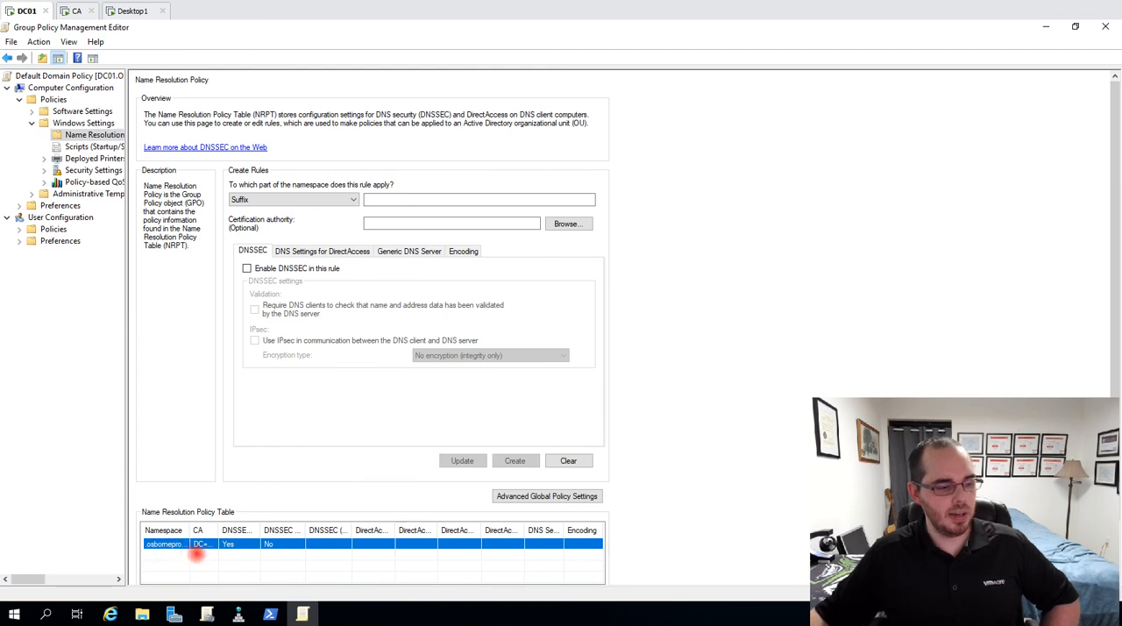
{"action": "scroll", "coordinate": [246, 465], "scroll_direction": "down", "scroll_amount": 2}
{"action": "left_click_drag", "start_coordinate": [191, 468], "coordinate": [318, 469]}
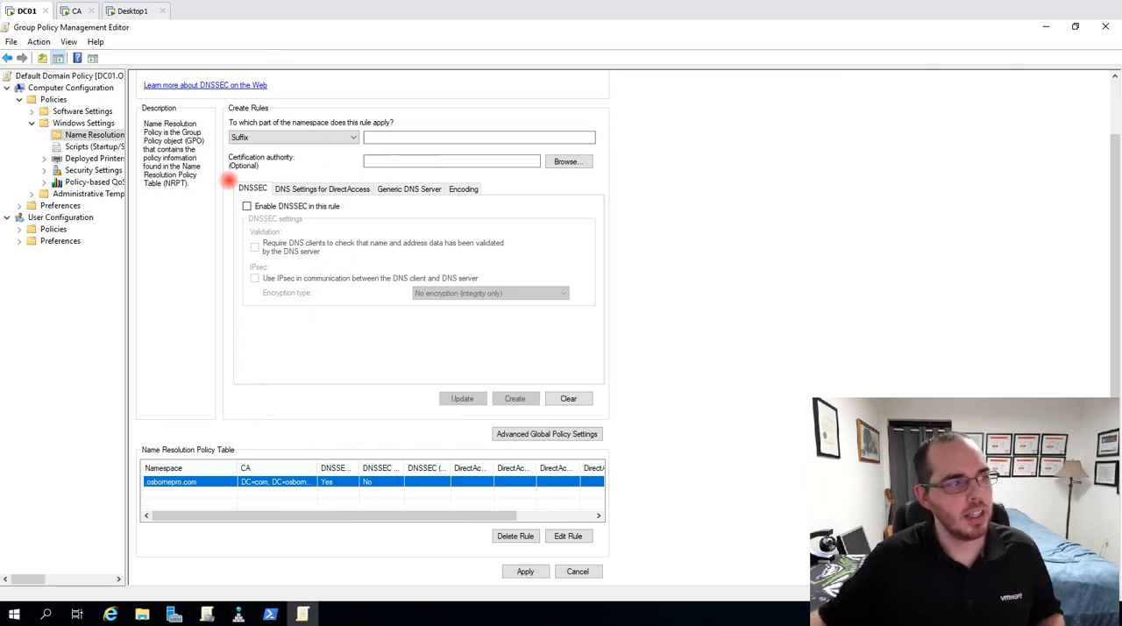
Enter roberthosborne.com as the namespace suffix for a new name resolution rule
{"action": "scroll", "coordinate": [222, 309], "scroll_direction": "up", "scroll_amount": 2}
{"action": "left_click", "coordinate": [391, 201]}
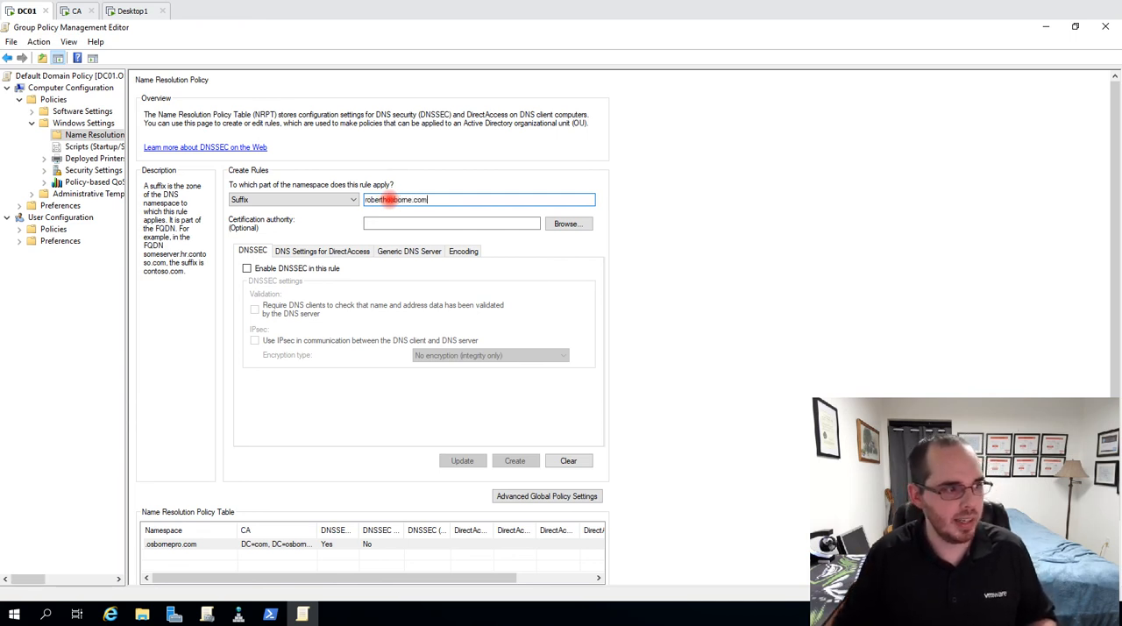
{"action": "type", "text": "roberthosborne.com"}
Browse the certificates offered as the rule's certification authority and leave without picking one
{"action": "left_click", "coordinate": [570, 224]}
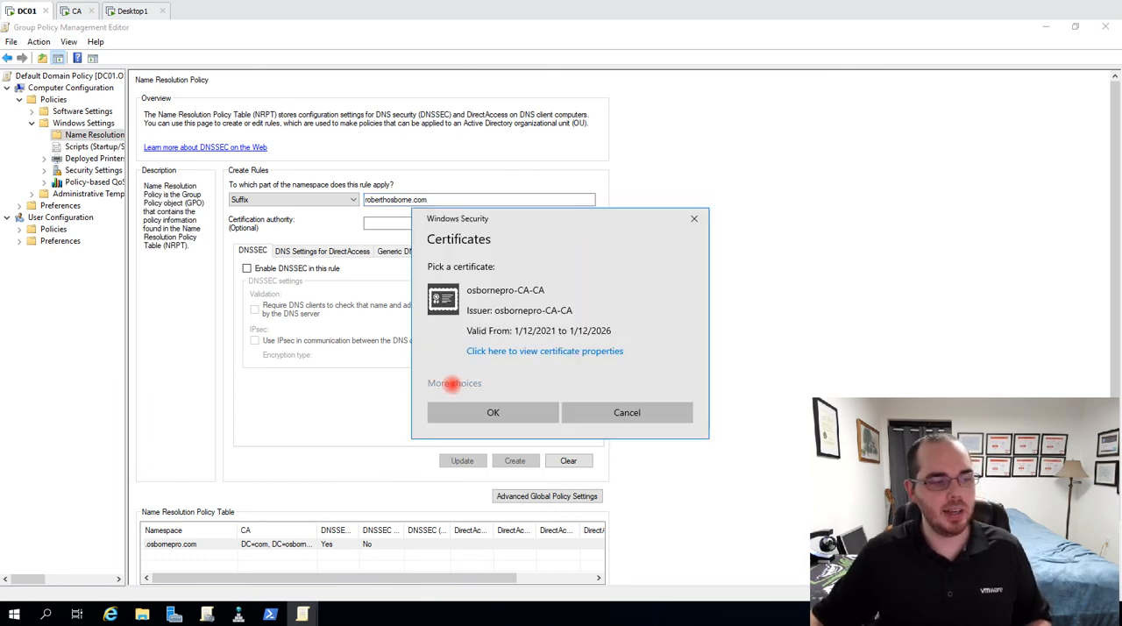
{"action": "left_click", "coordinate": [453, 384]}
{"action": "scroll", "coordinate": [493, 418], "scroll_direction": "down", "scroll_amount": 10}
{"action": "scroll", "coordinate": [491, 456], "scroll_direction": "down", "scroll_amount": 5}
{"action": "key", "text": "Escape"}
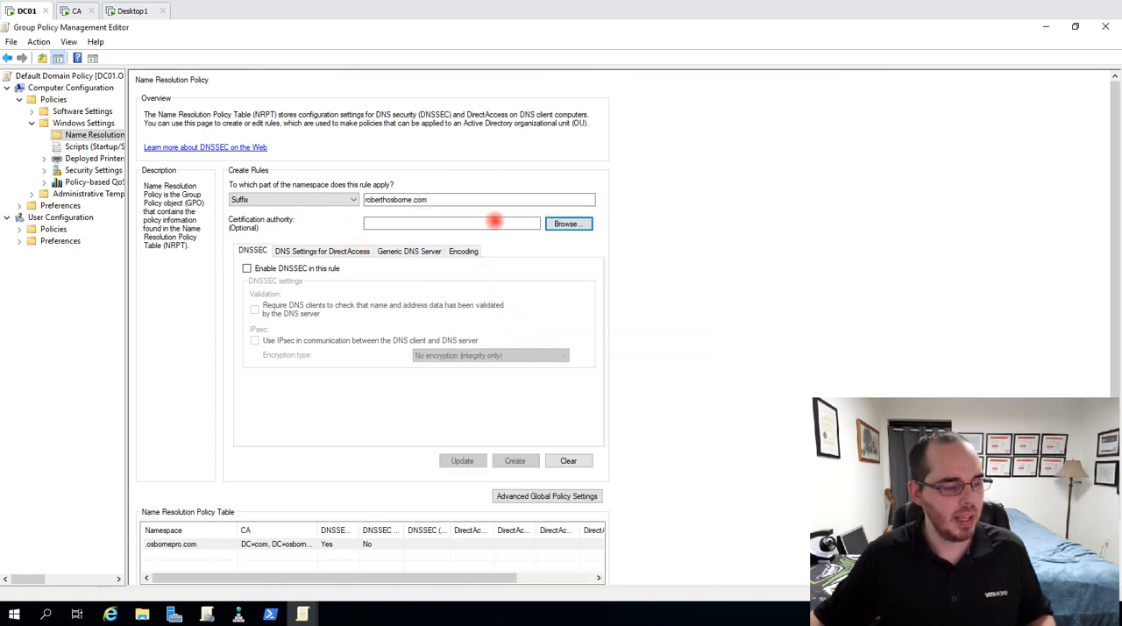
Enable DNSSEC in the rule, require clients to check for validation by the DNS server, and switch back to DNS Manager
{"action": "left_click", "coordinate": [247, 269]}
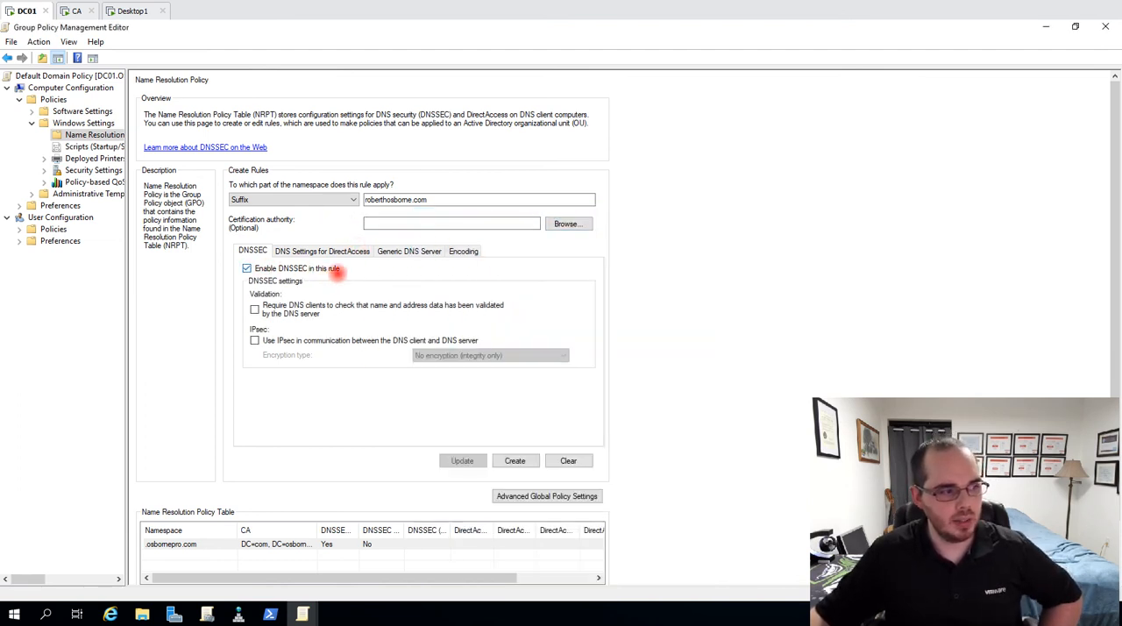
{"action": "left_click", "coordinate": [254, 309]}
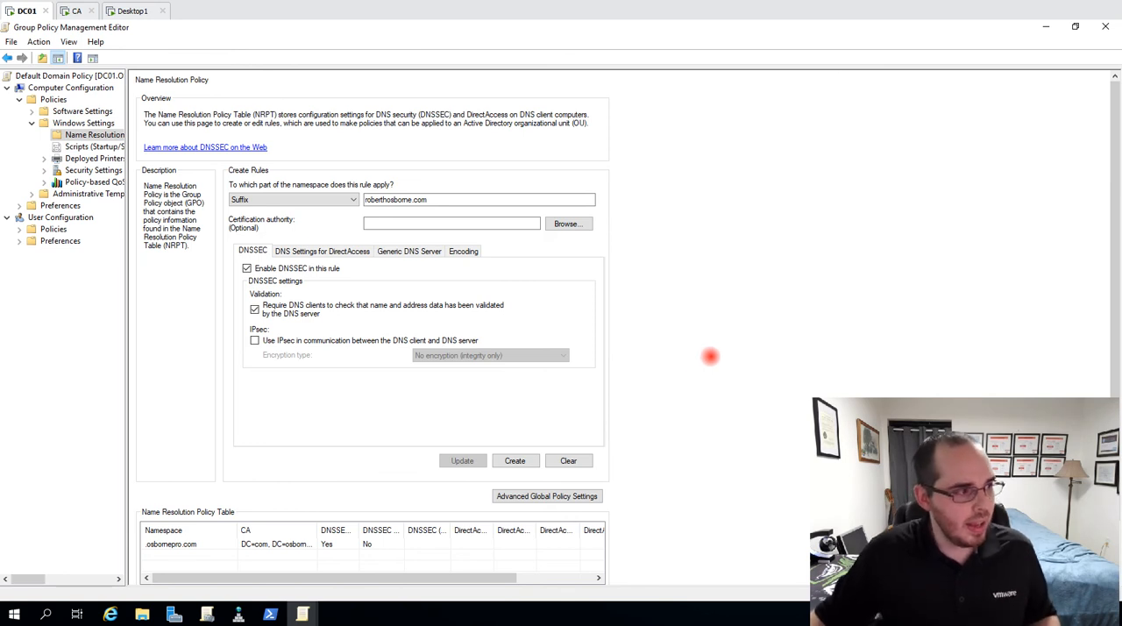
{"action": "left_click", "coordinate": [238, 614]}
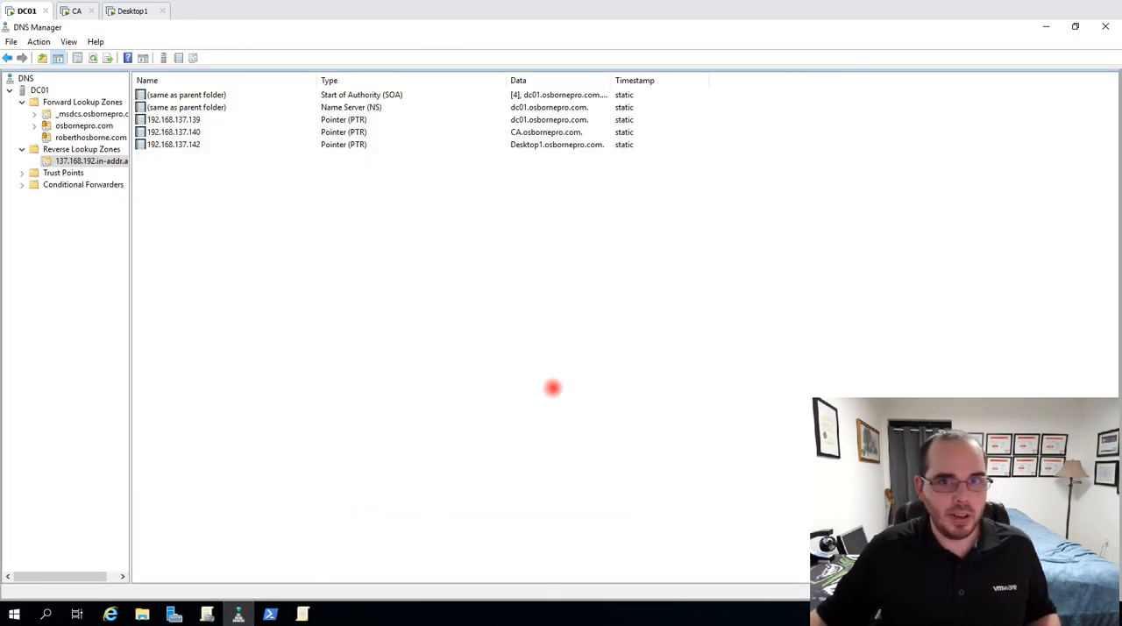